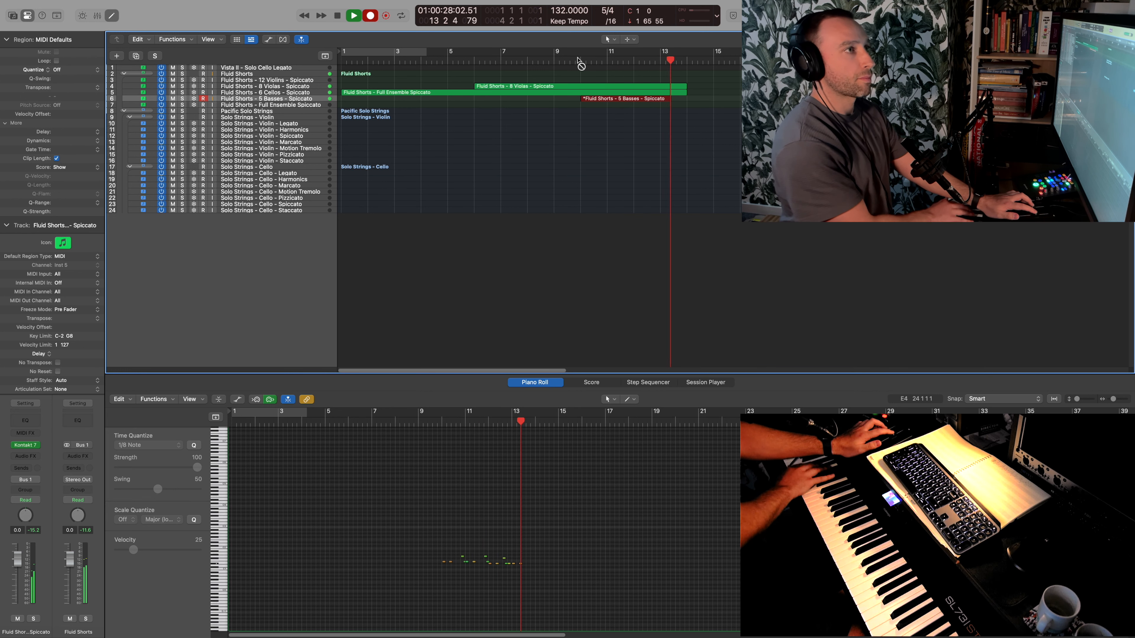
- Finish recording the 5 Basses Spiccato part, quantize all its notes to 1/8 Note, and audition the result
key(space)
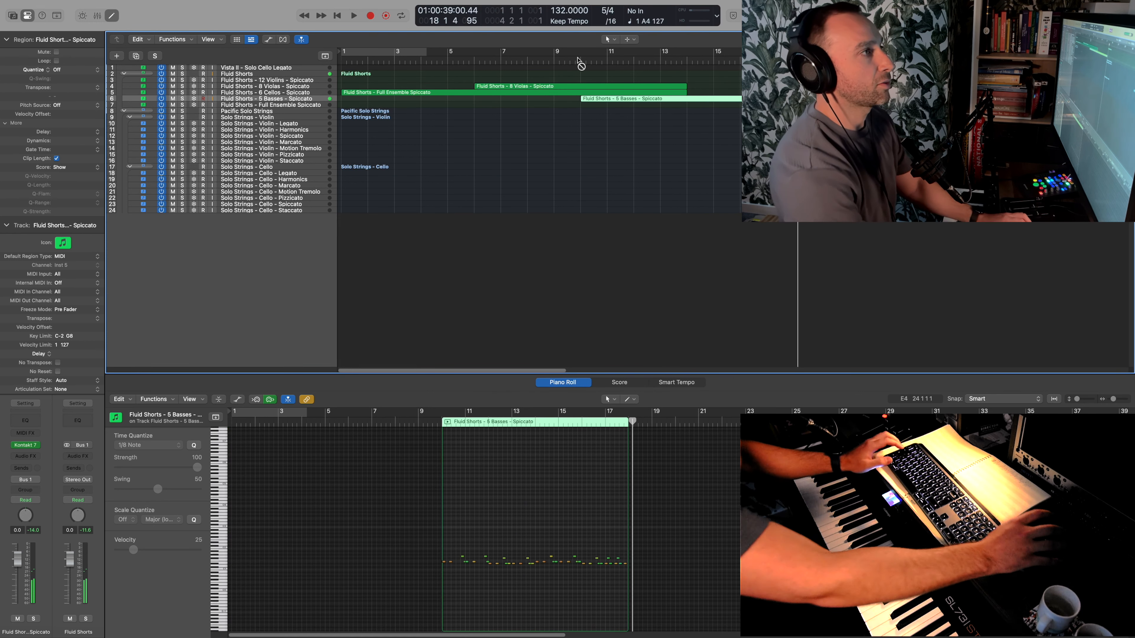
click(519, 535)
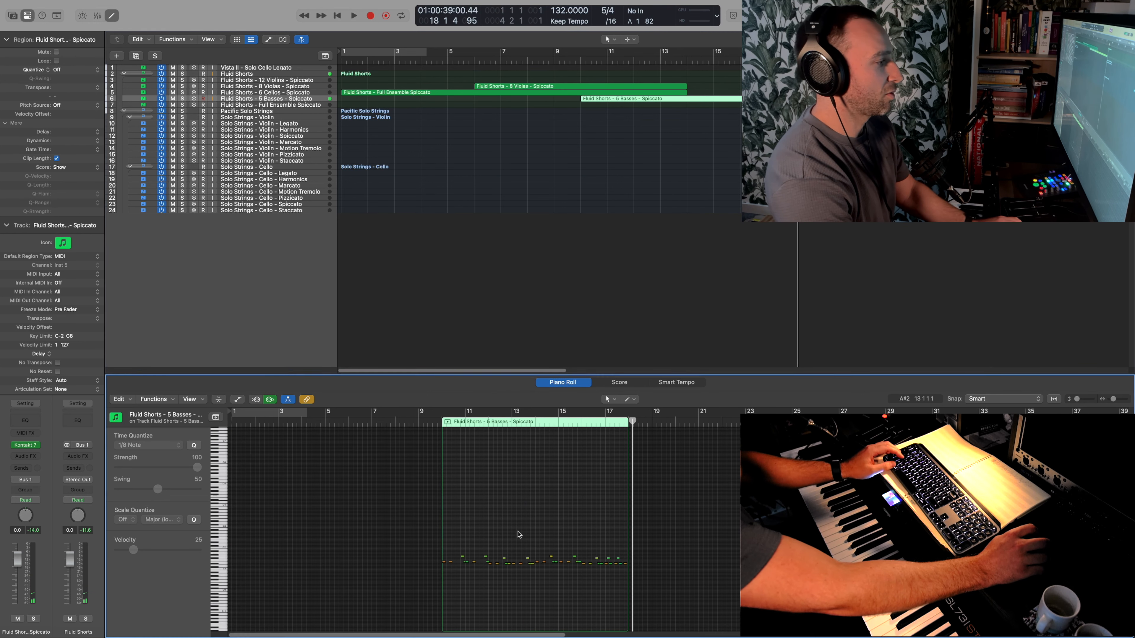
key(super+a)
click(194, 446)
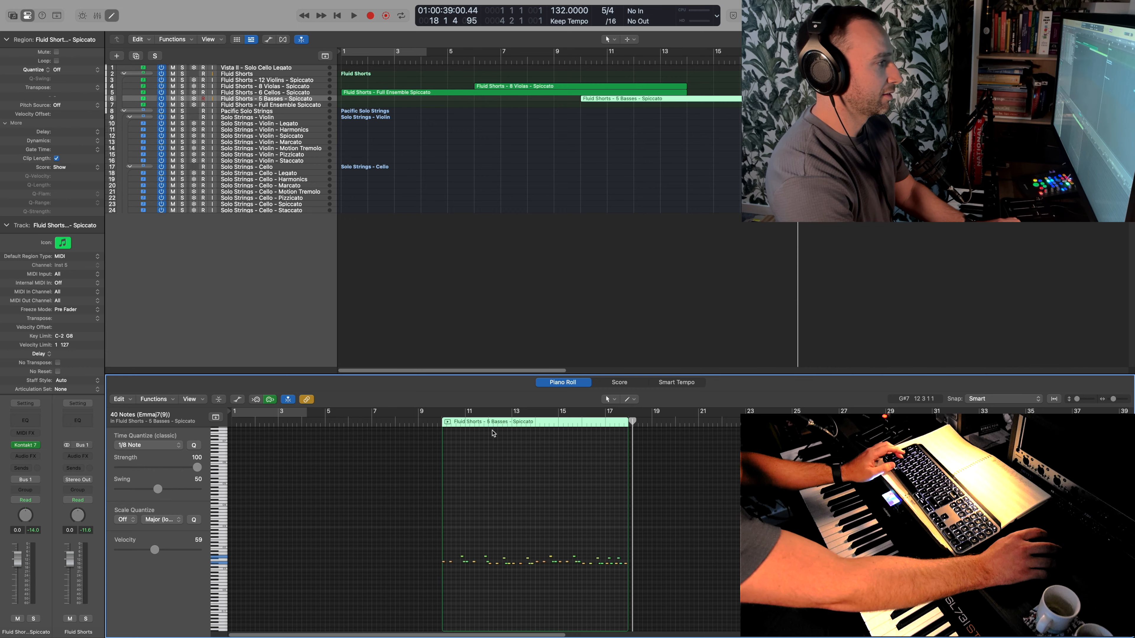
click(495, 426)
key(space)
key(space)
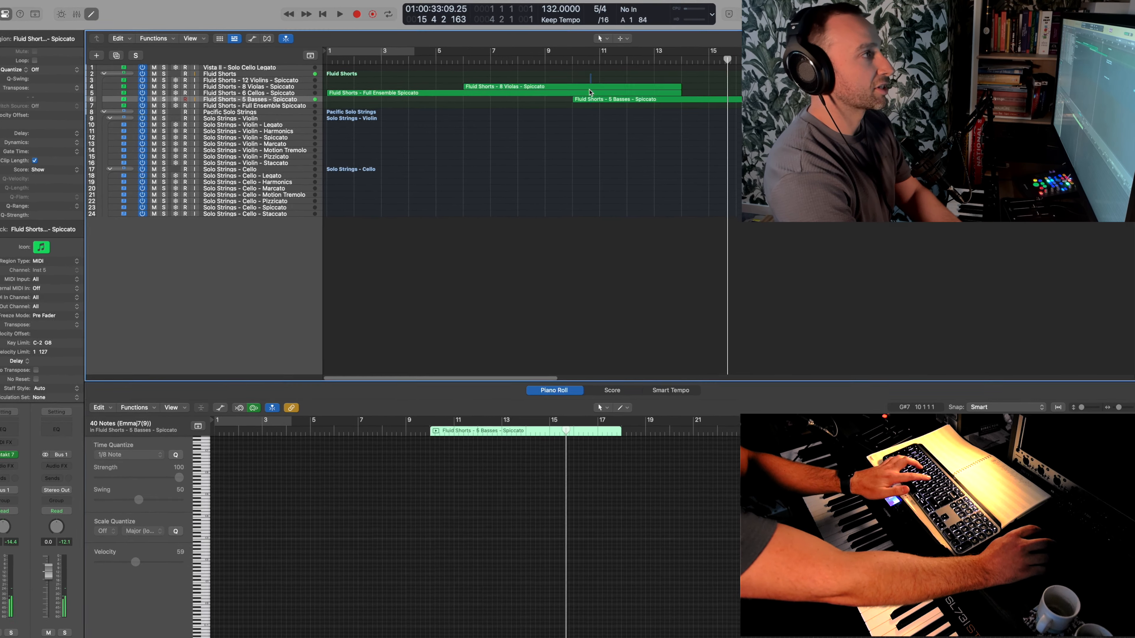
- Split the 8 Violas and Full Ensemble Spiccato regions at bar 10 and copy their second parts to bar 14
drag(568, 79, 585, 91)
key(t)
key(i)
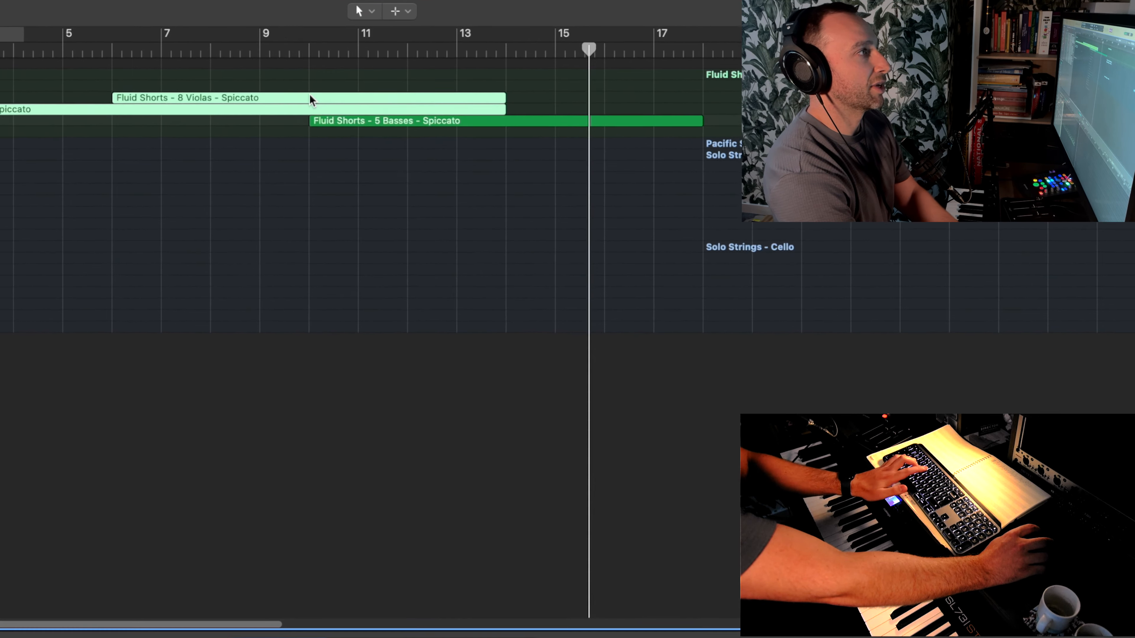
click(486, 97)
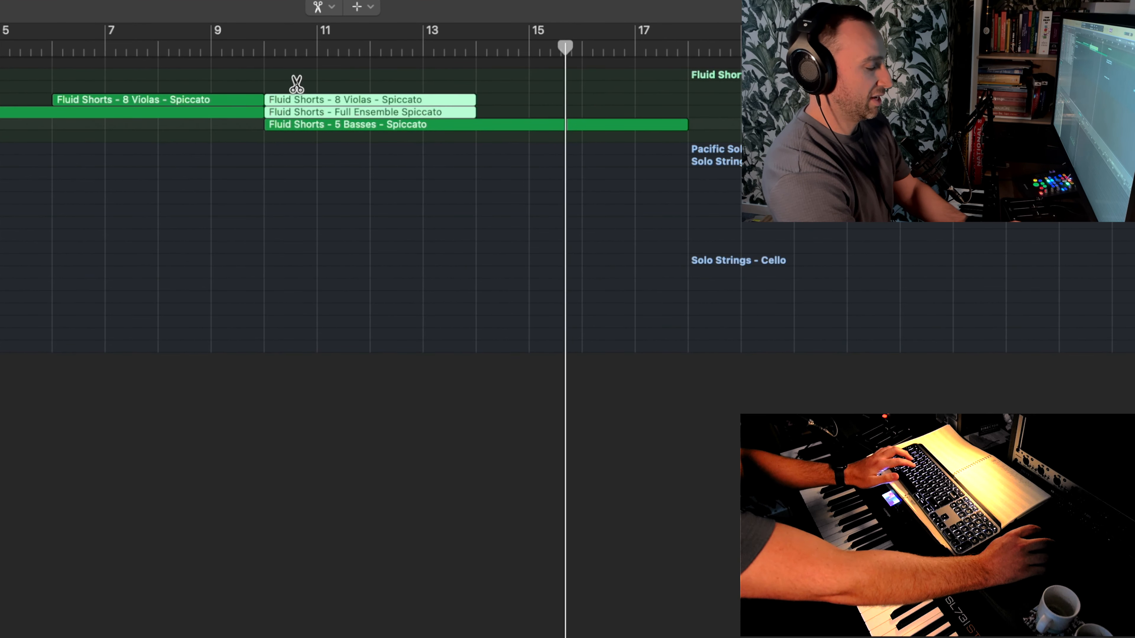
key(t)
key(t)
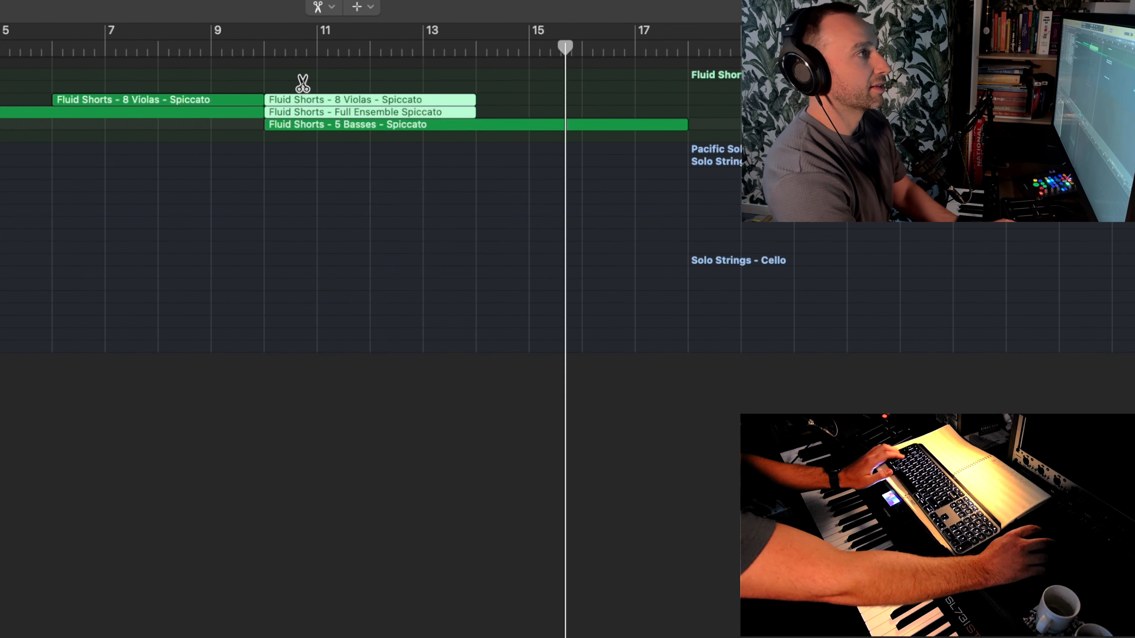
drag(296, 108, 503, 102)
click(264, 48)
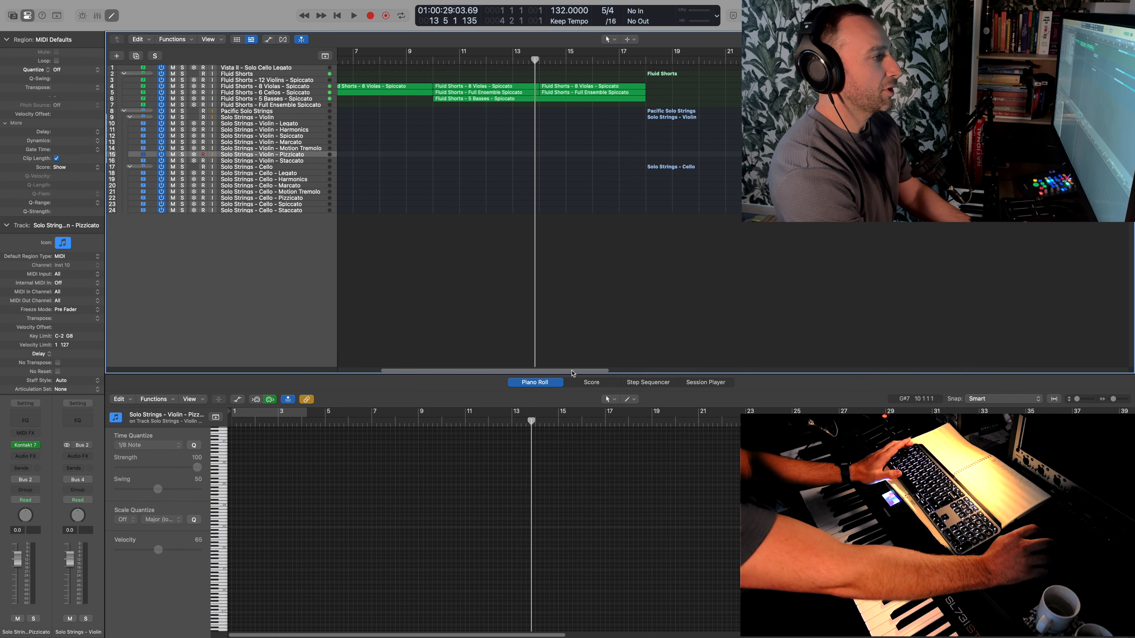
- Record a sustained part on the Solo Strings - Violin - Harmonics track from bar 2 to about bar 11
scroll(408, 143, left, 5)
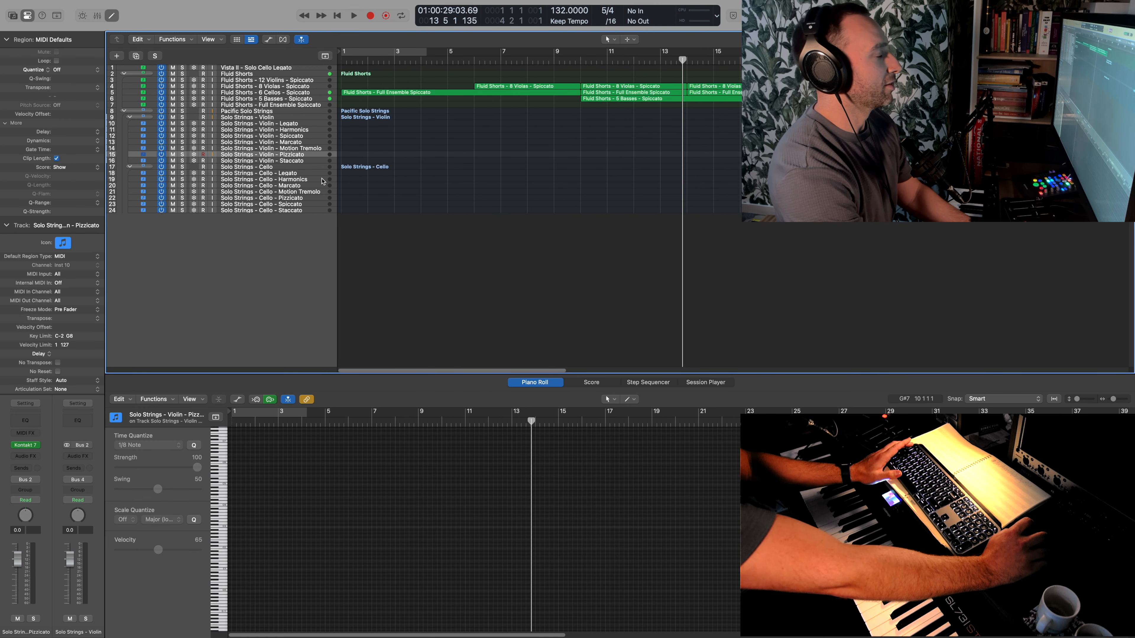
click(311, 179)
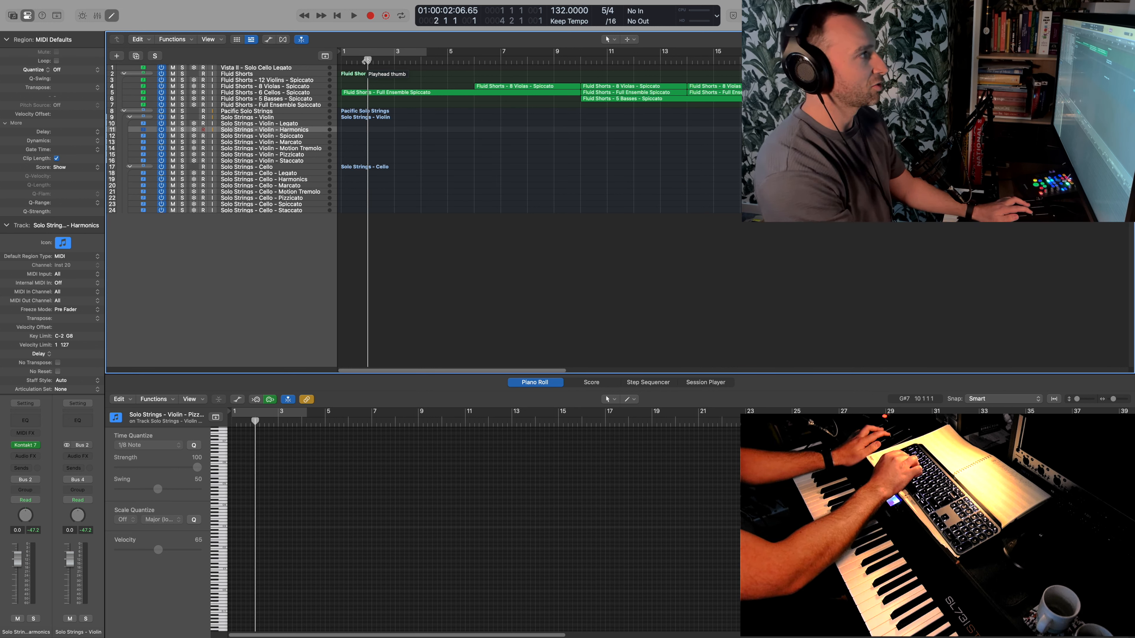
key(r)
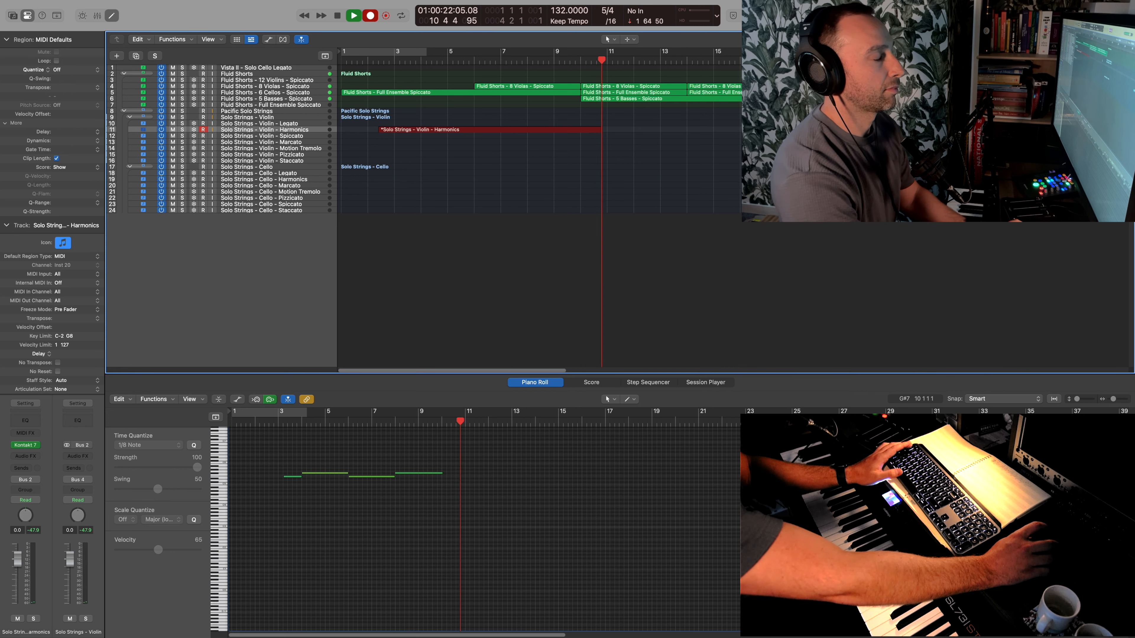
key(space)
- Move the Fluid Shorts material from bar 6 onward to bar 10 and fill bars 6 to 10 with a copy of the opening Full Ensemble phrase
drag(804, 105, 620, 87)
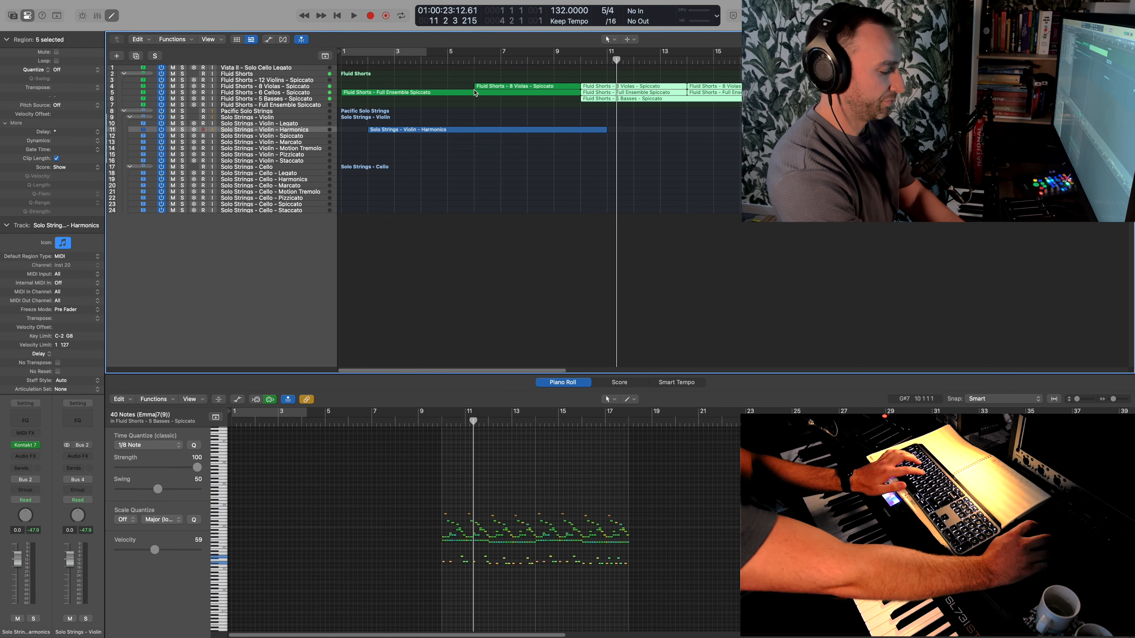
key(t)
key(i)
click(475, 93)
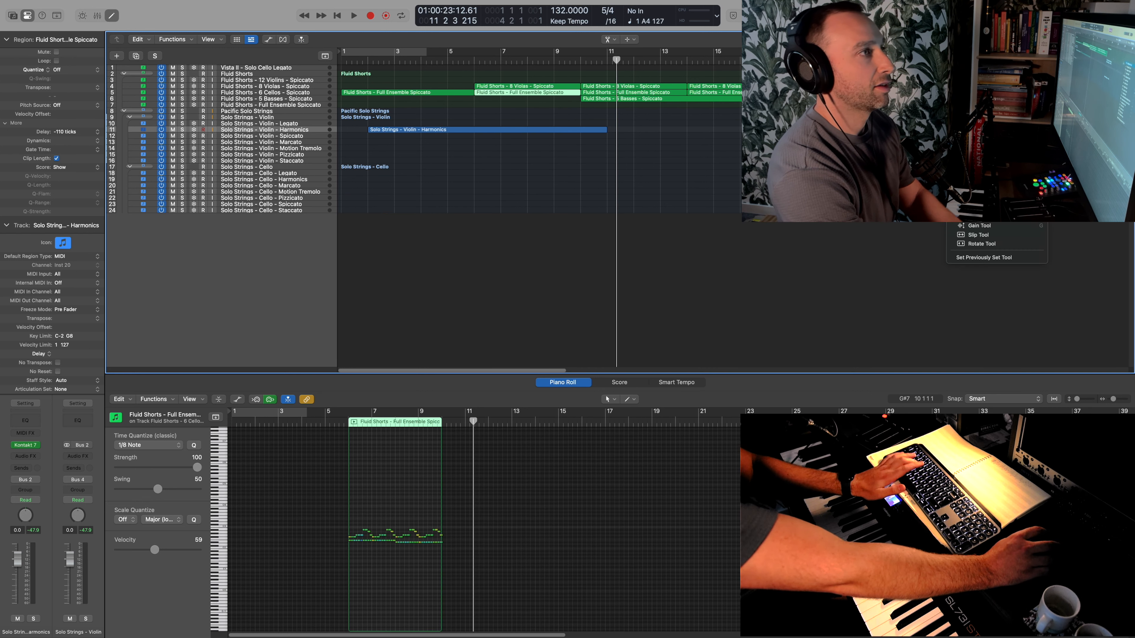
key(t)
drag(948, 108, 625, 88)
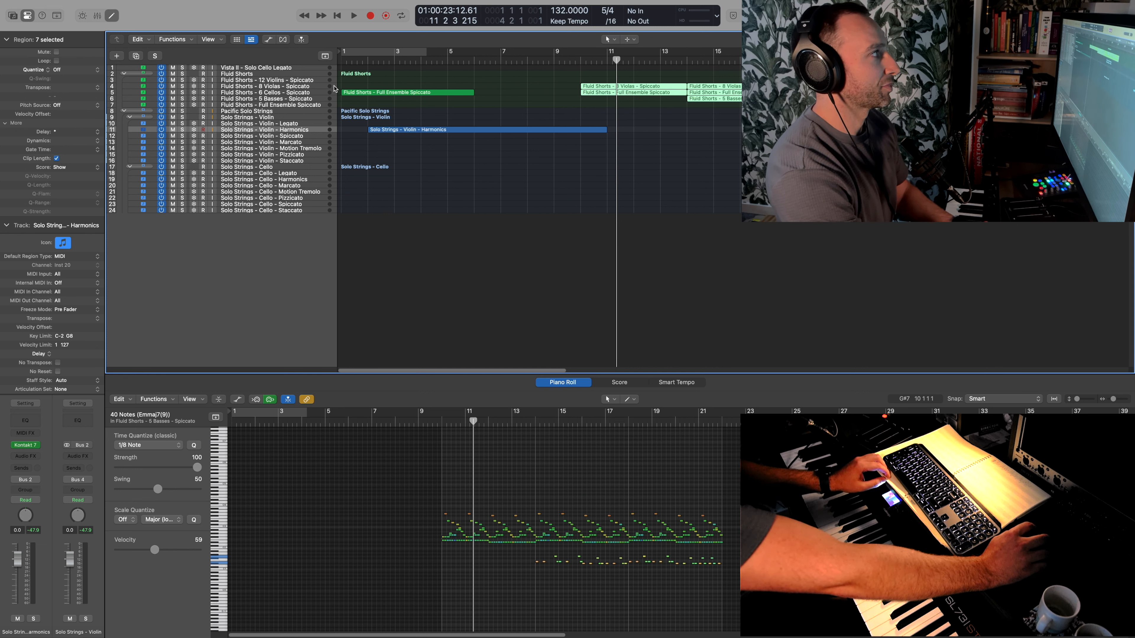
drag(342, 92, 483, 95)
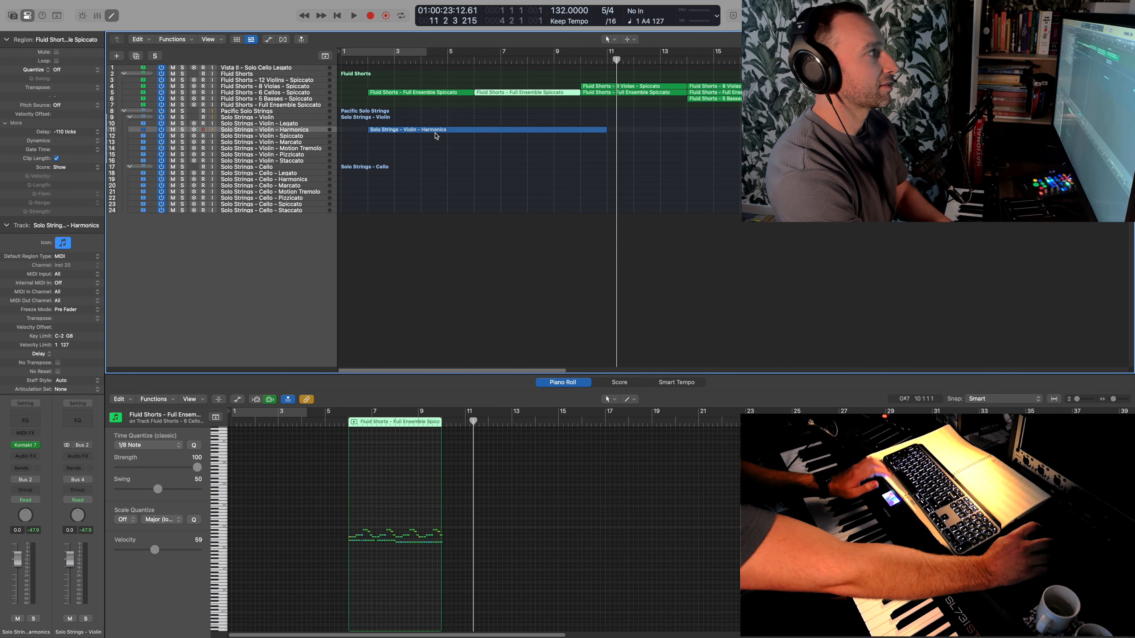
- Record a sustained part on the Solo Strings - Cello - Harmonics track from bar 2 to about bar 11
click(296, 180)
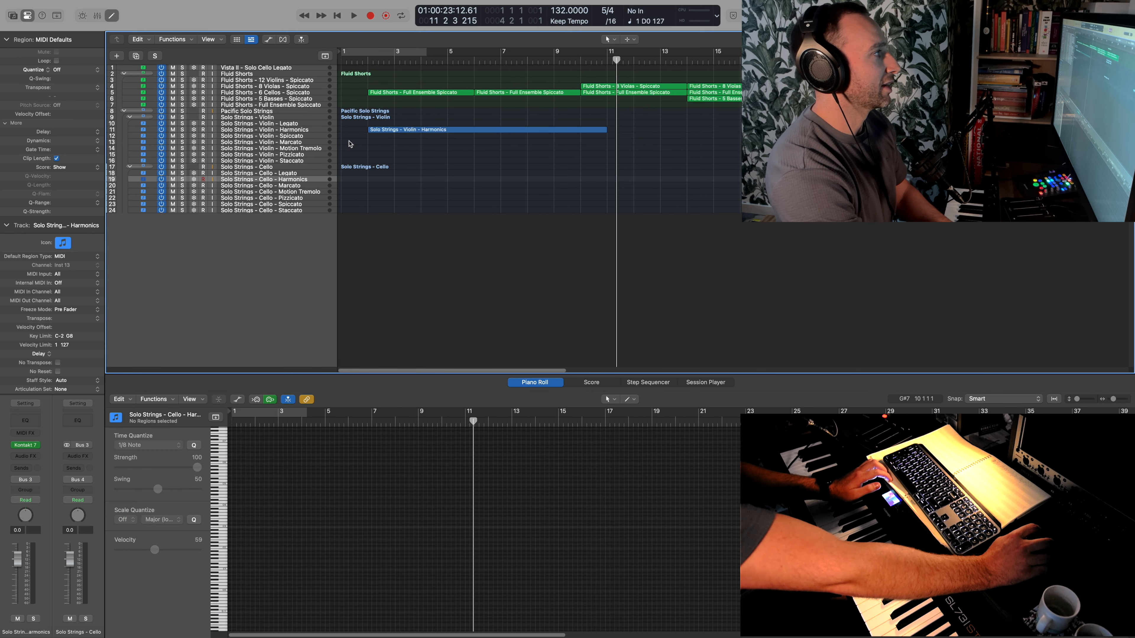
click(368, 62)
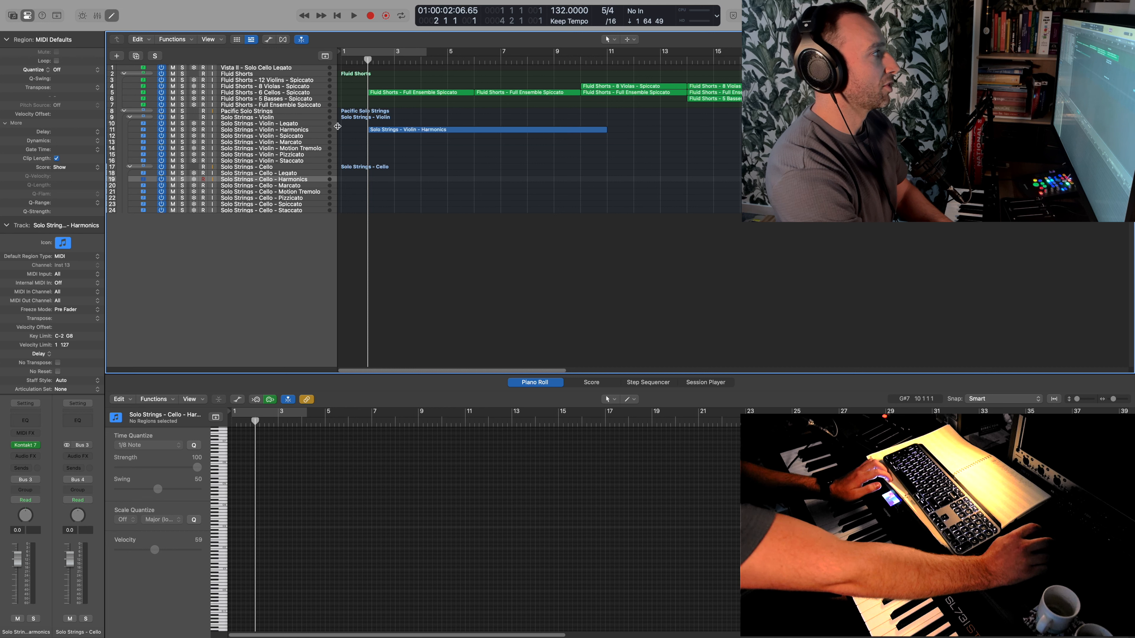
key(r)
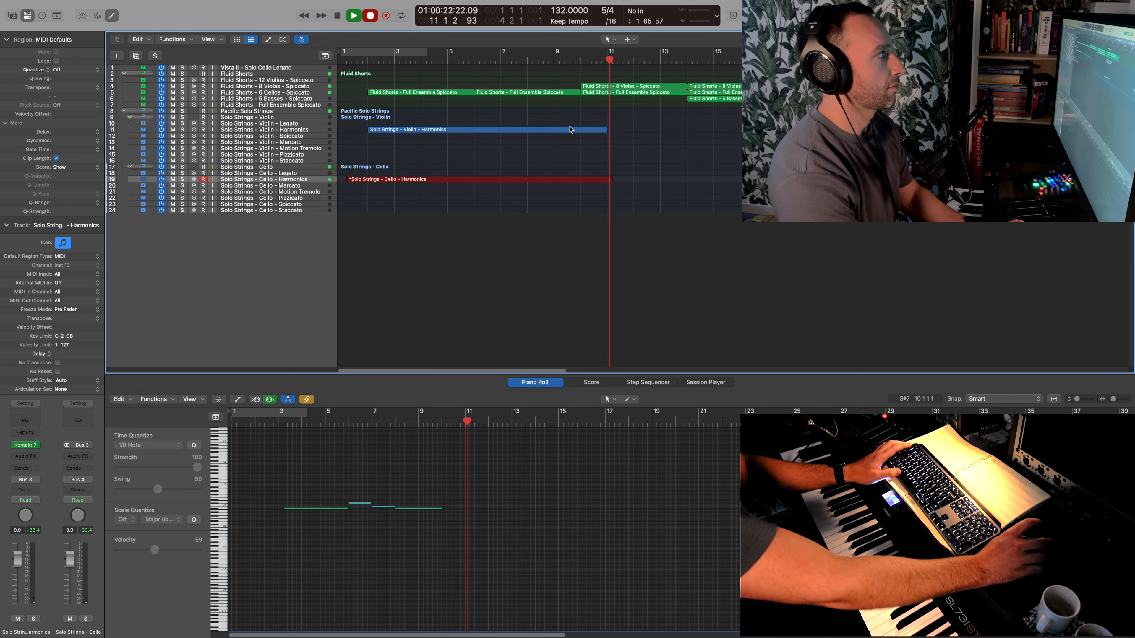
key(space)
- Copy the 8 Violas Spiccato region from bar 10 to bar 6 on the same track
click(609, 86)
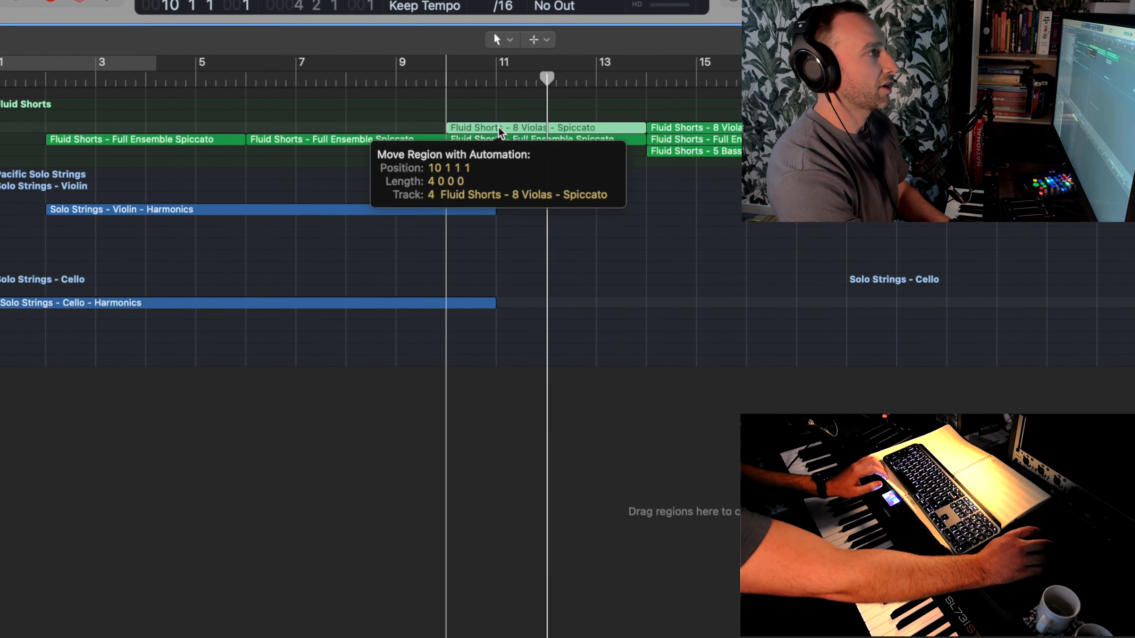
drag(498, 127, 258, 136)
key(alt)
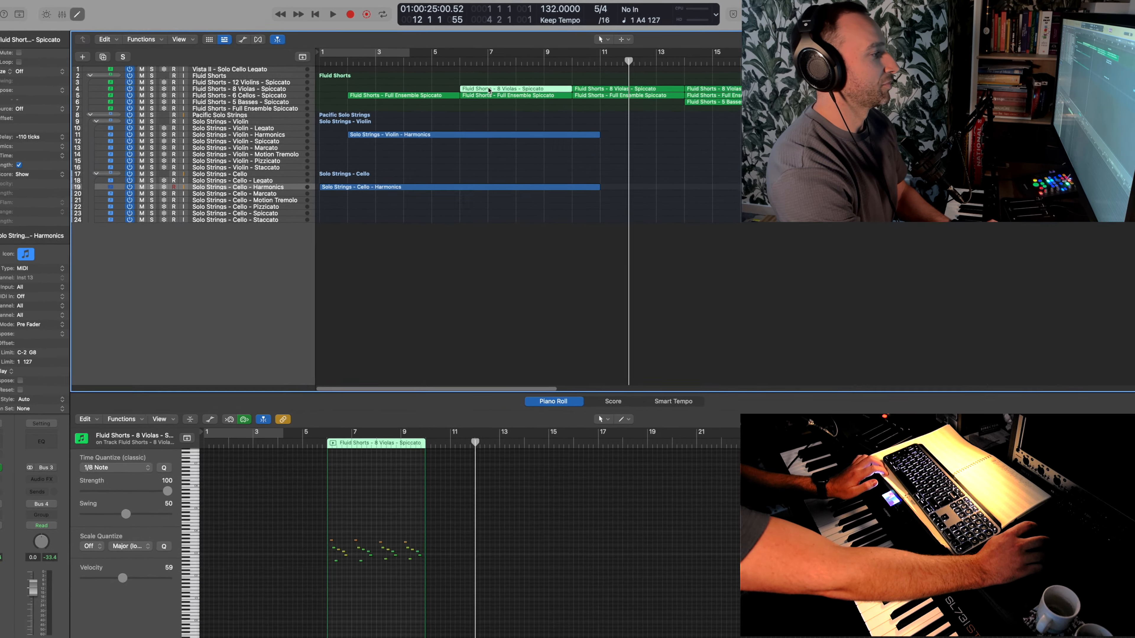
- Thin out the viola region at bar 6 by deleting notes from its first three bars, and play it back
drag(336, 542, 342, 558)
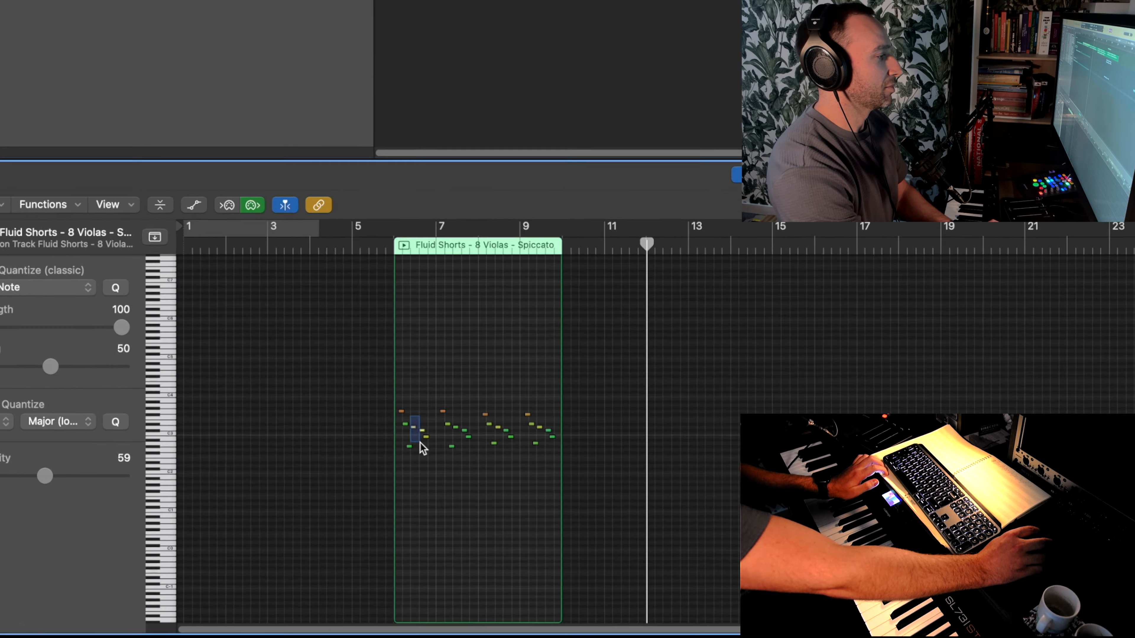
drag(421, 445, 432, 448)
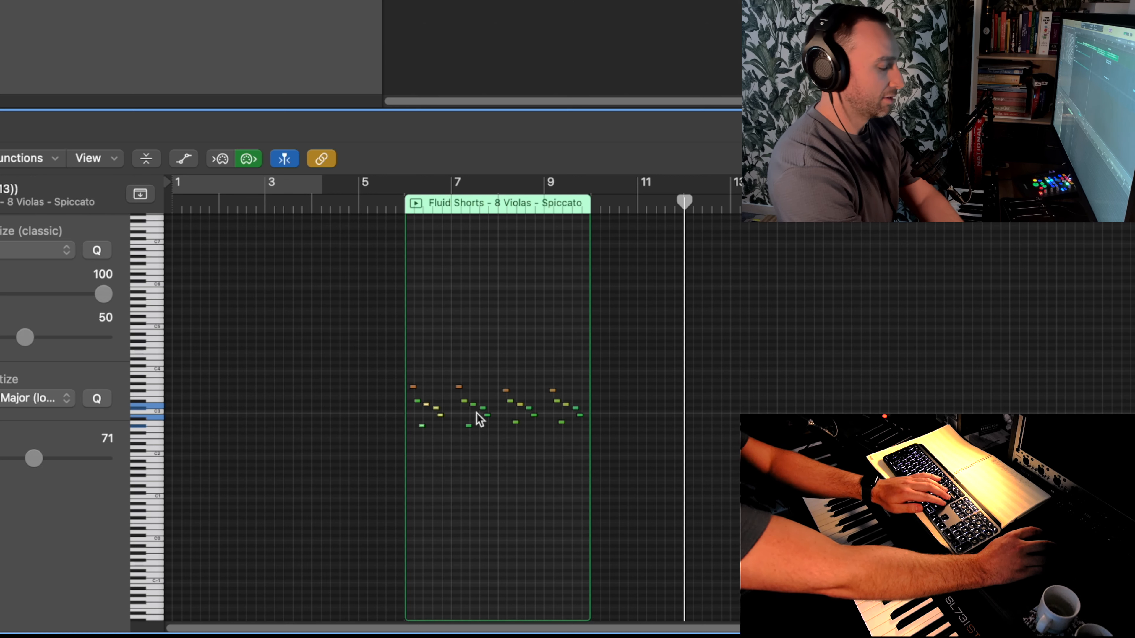
key(Delete)
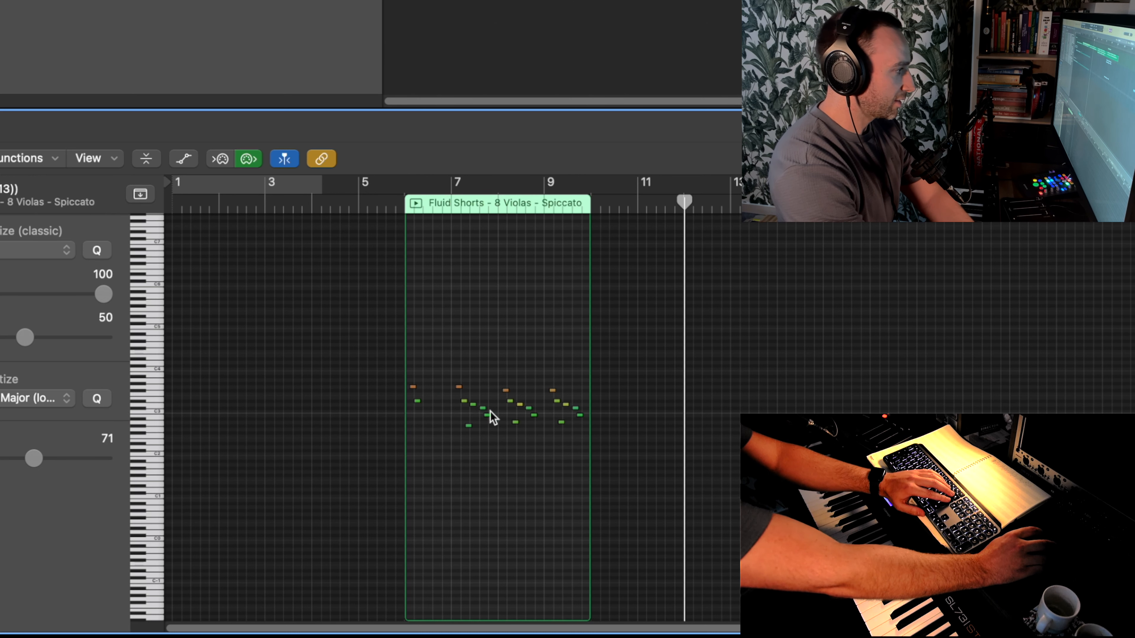
drag(495, 422, 496, 423)
key(Delete)
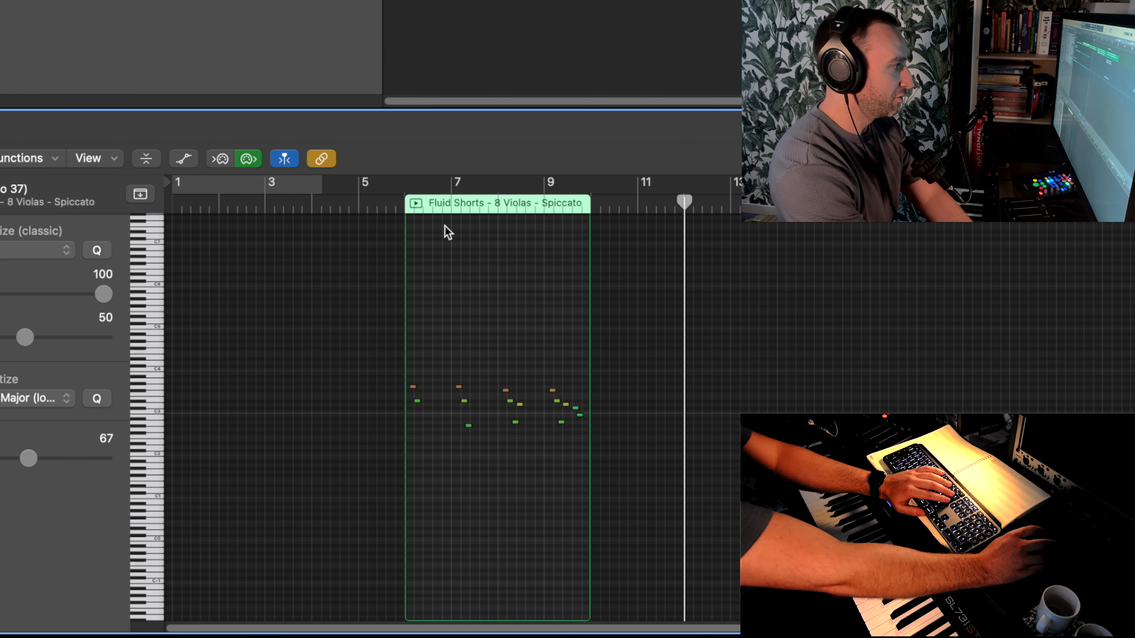
click(399, 209)
key(space)
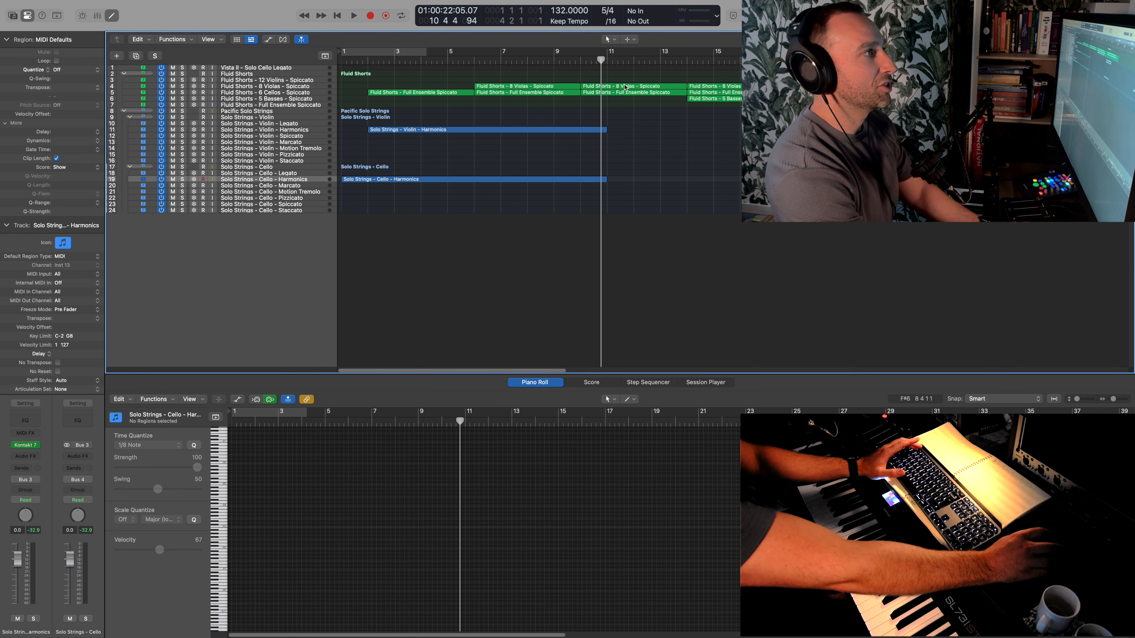
- Copy the viola region at bar 10 to the Solo Strings - Cello - Spiccato track and audition it soloed and with the full arrangement
click(625, 88)
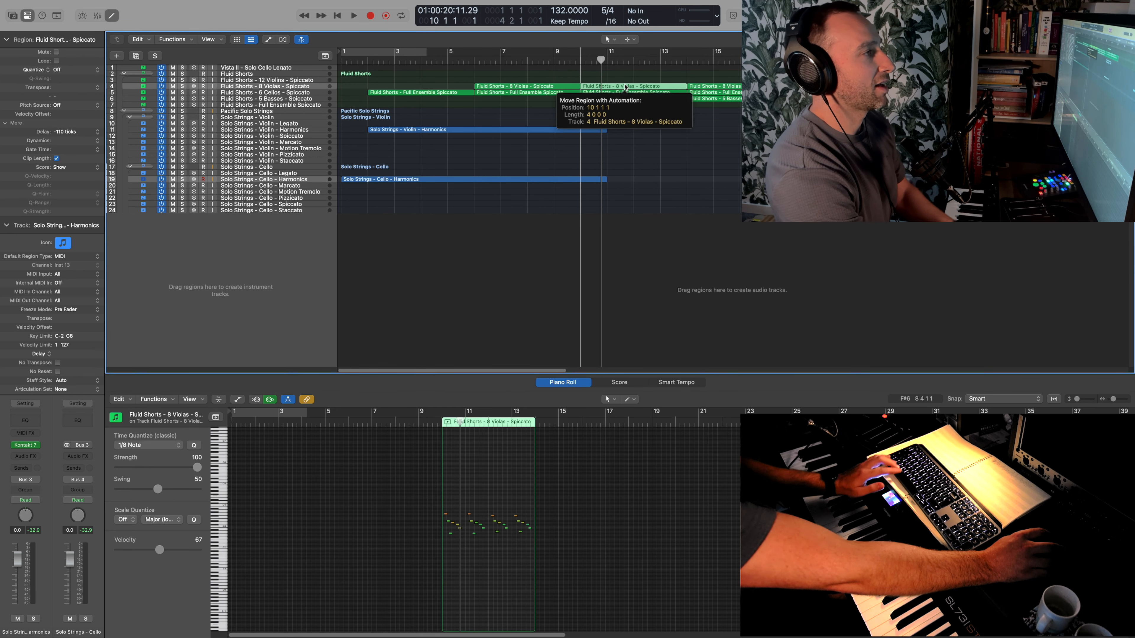
drag(625, 88, 624, 203)
key(s)
key(space)
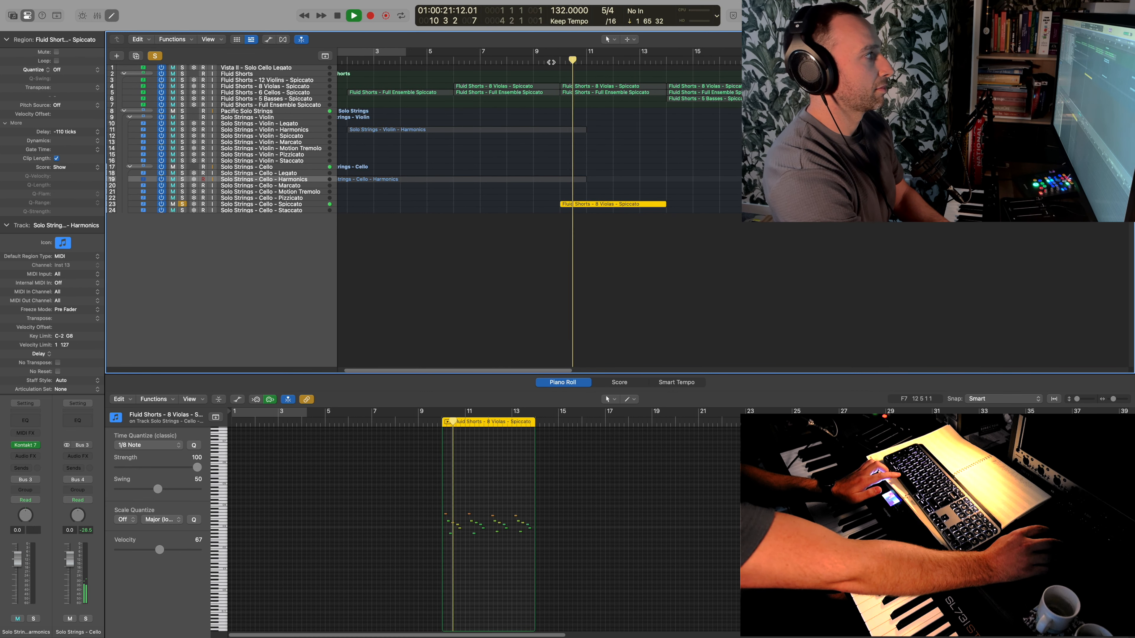
click(157, 56)
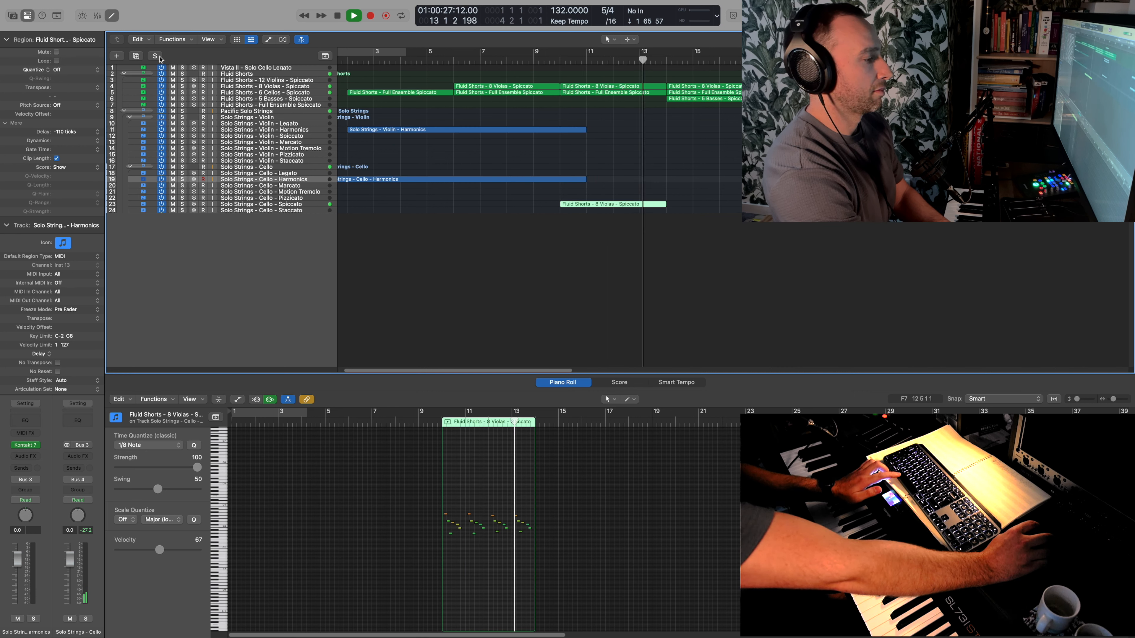
key(space)
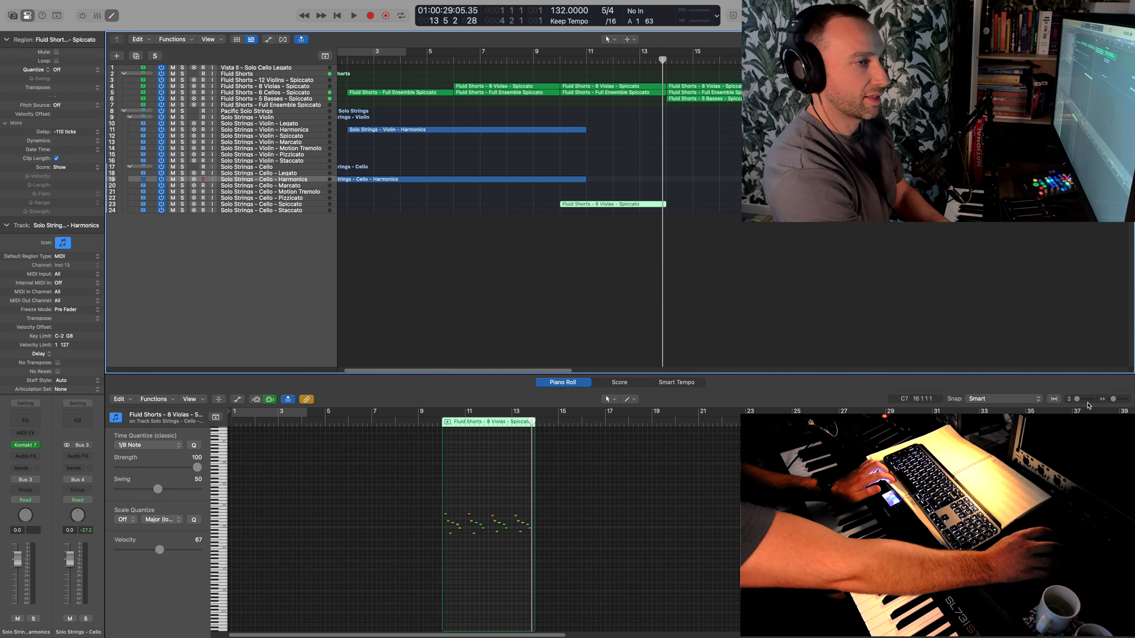
- Duplicate the last two notes at the end of bar 13 in the Cello Spiccato region and audition the ending
drag(1114, 400, 1118, 400)
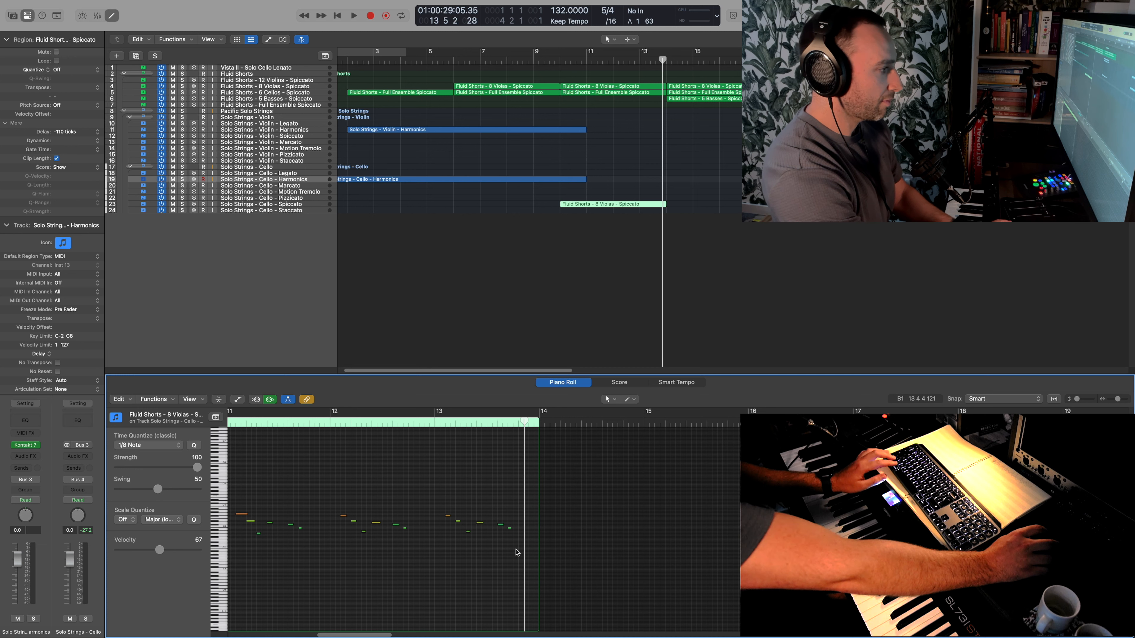
scroll(514, 550, left, 2)
scroll(515, 551, left, 1)
drag(569, 525, 575, 526)
click(560, 424)
key(space)
key(space)
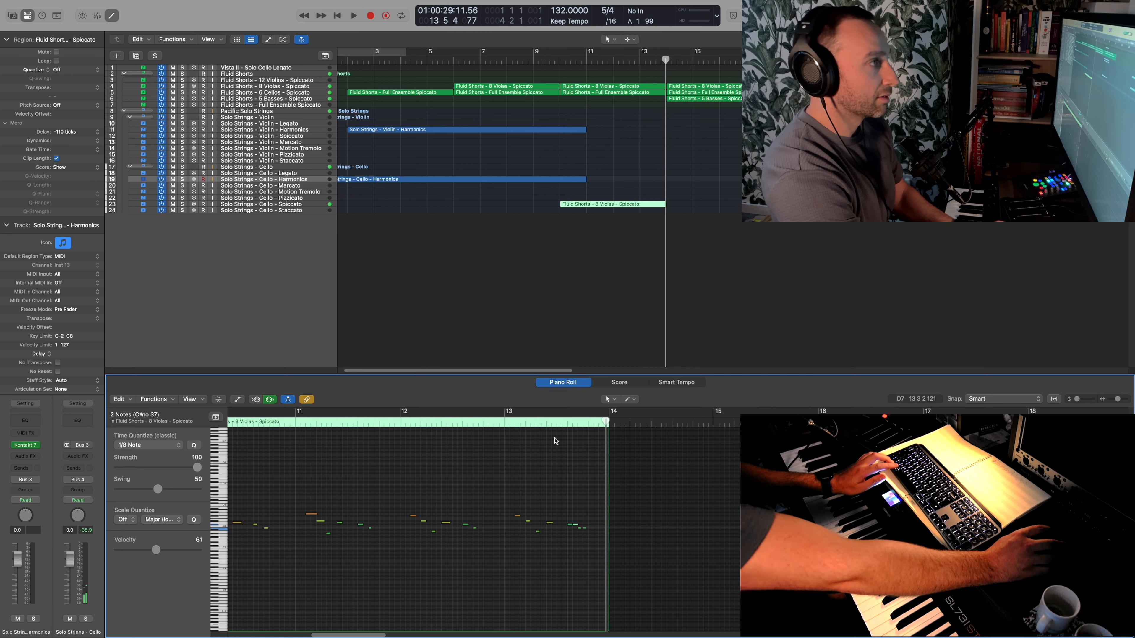
- Add extra notes to the end of the 8 Violas region at bar 10, raise the ending notes' velocity to 98, and play it back
click(657, 89)
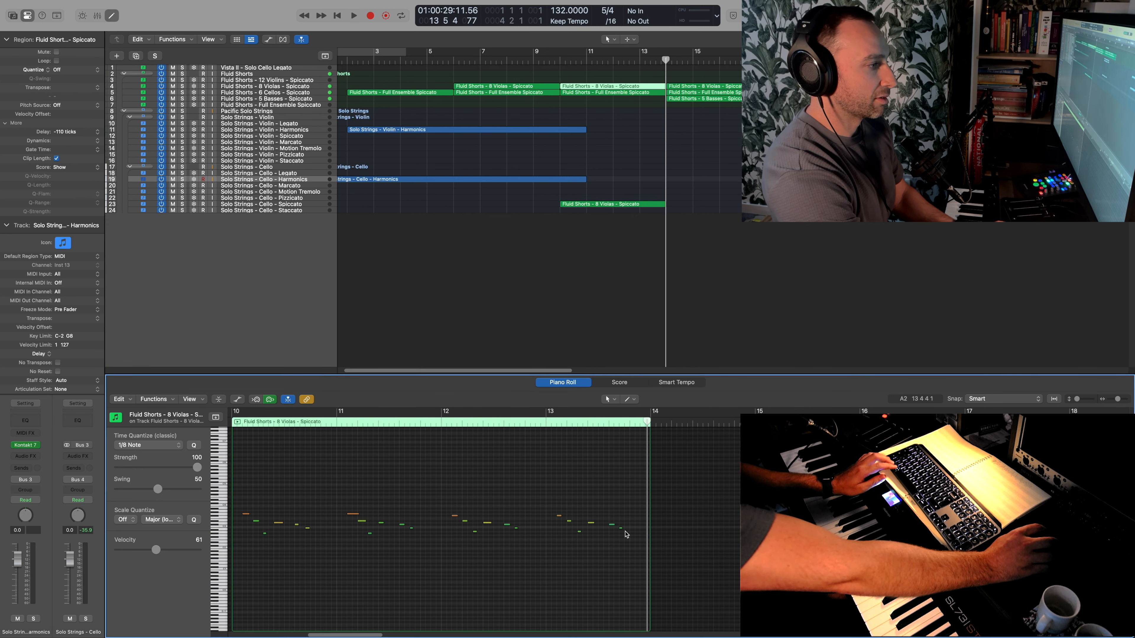
drag(611, 525, 641, 545)
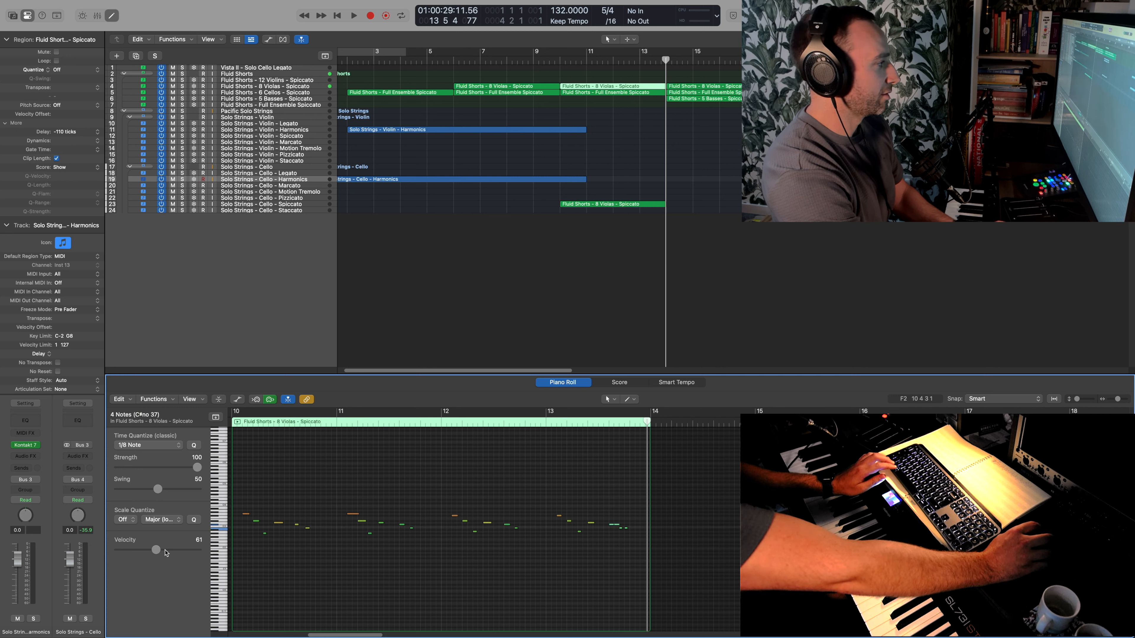
click(606, 426)
key(space)
click(543, 424)
key(space)
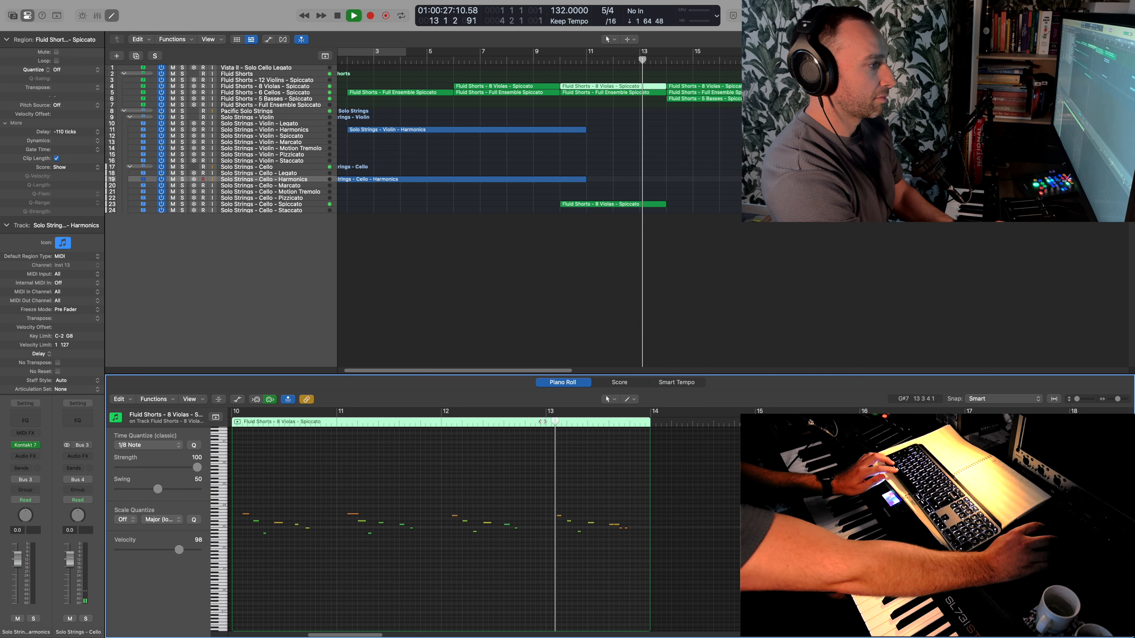
key(space)
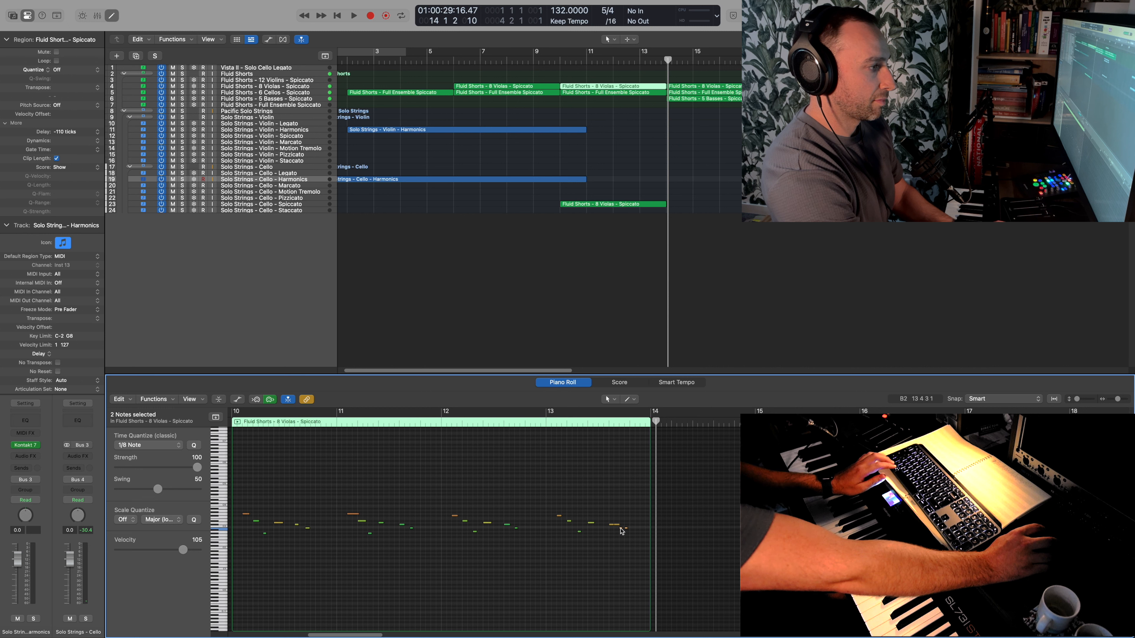
- Copy the last two notes of the viola run toward bar 14, audition the ending, and place the playhead at bar 14
drag(622, 531, 633, 532)
key(space)
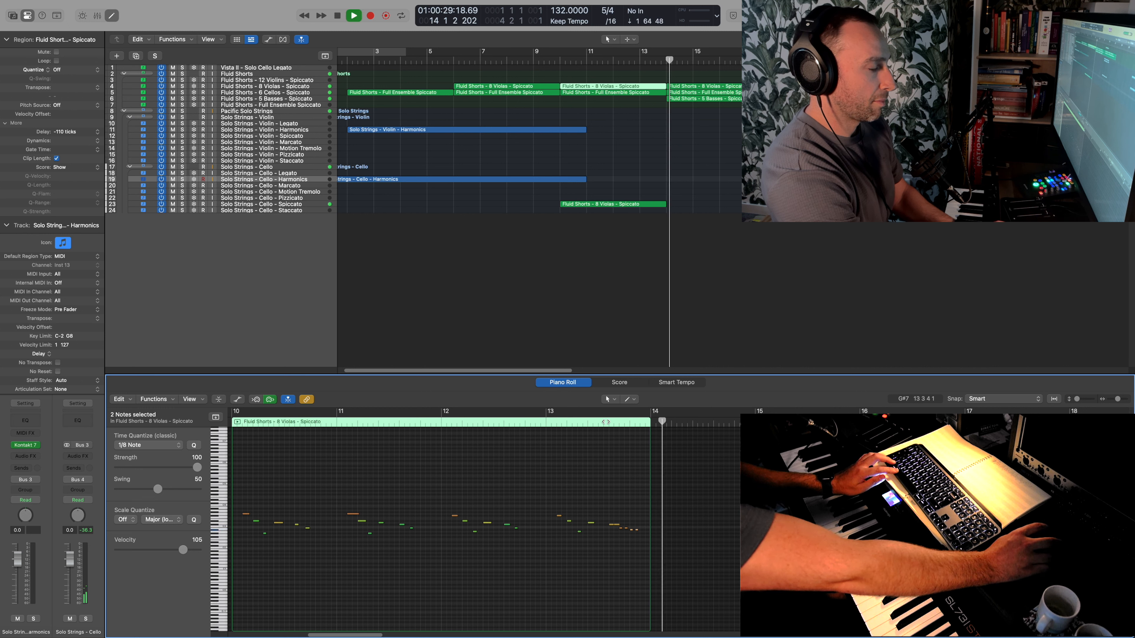
key(space)
click(644, 85)
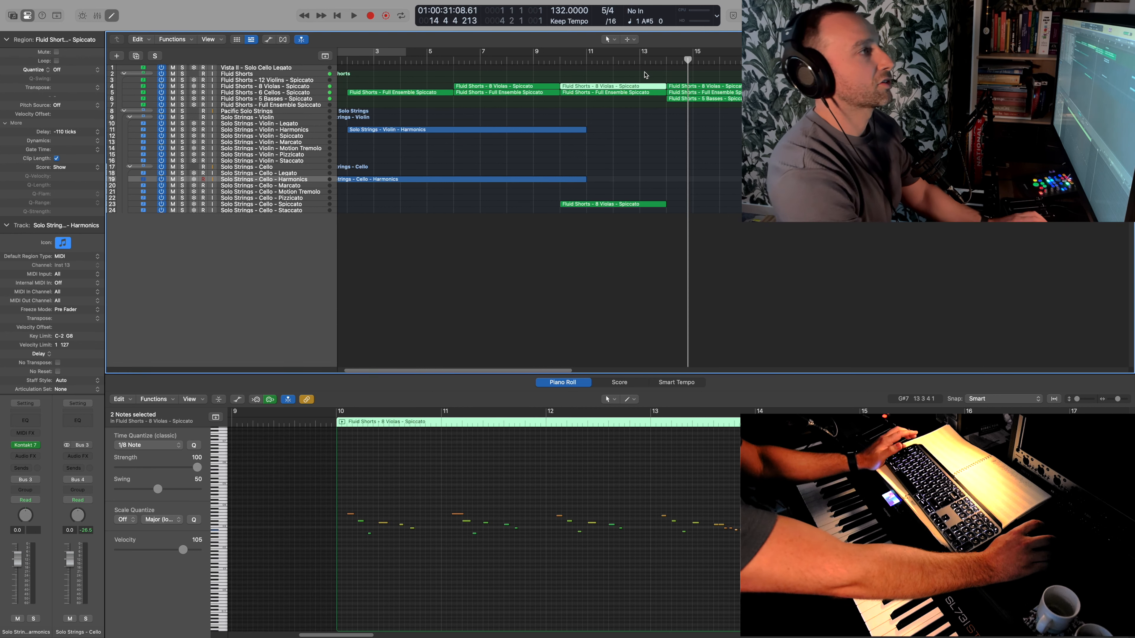
click(667, 60)
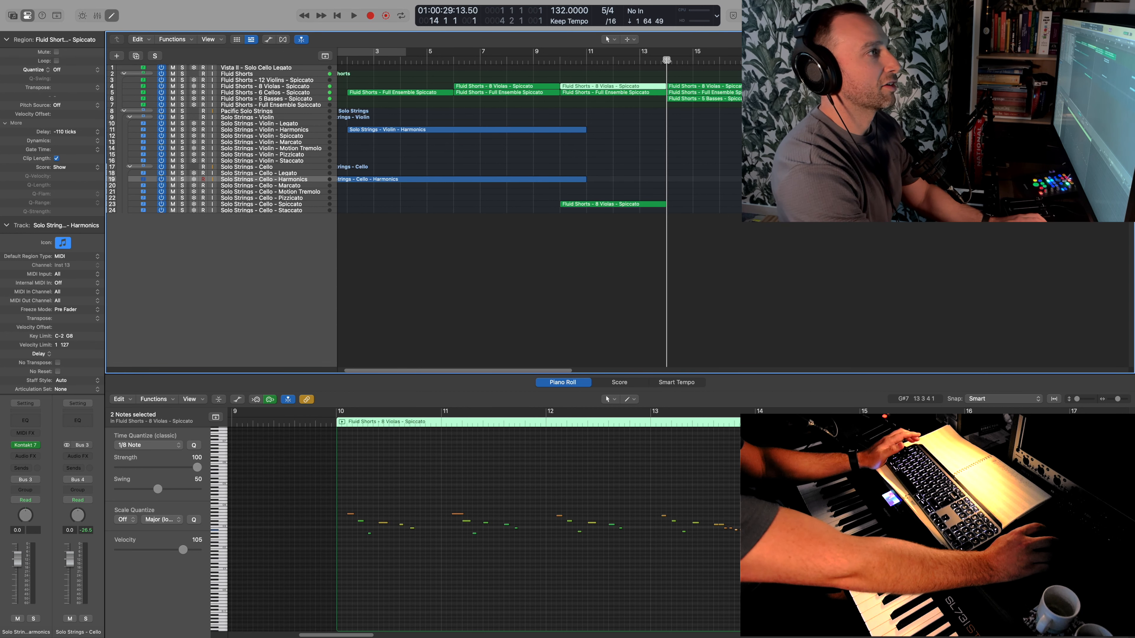
- Display the global tracks and insert a 4/4 time signature at bar 13
click(326, 56)
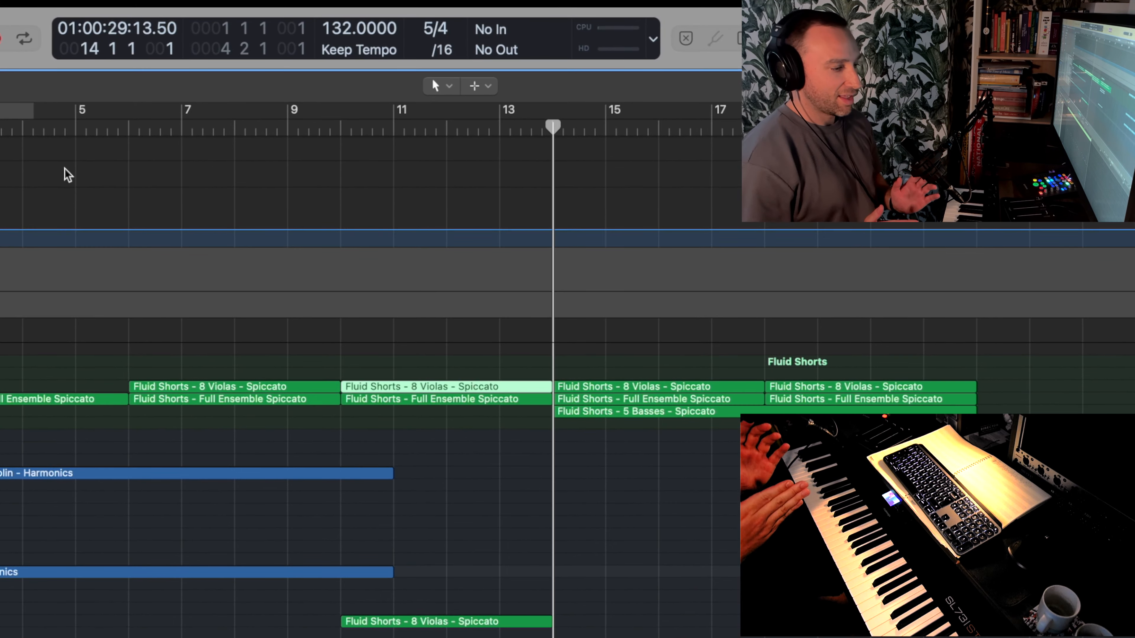
scroll(430, 164, right, 5)
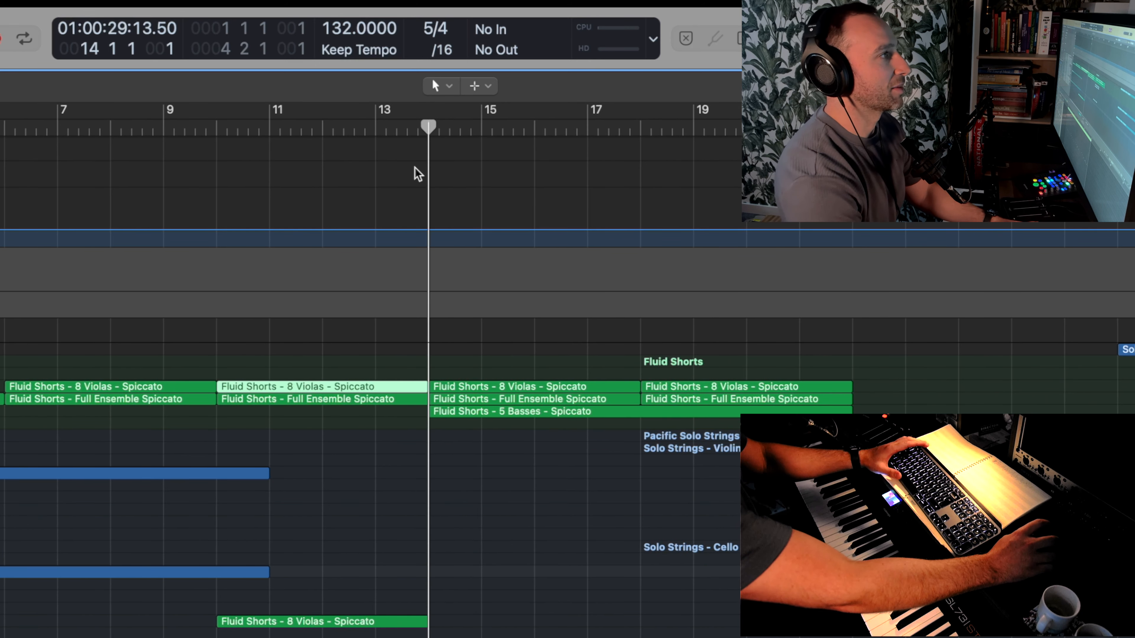
scroll(421, 178, left, 7)
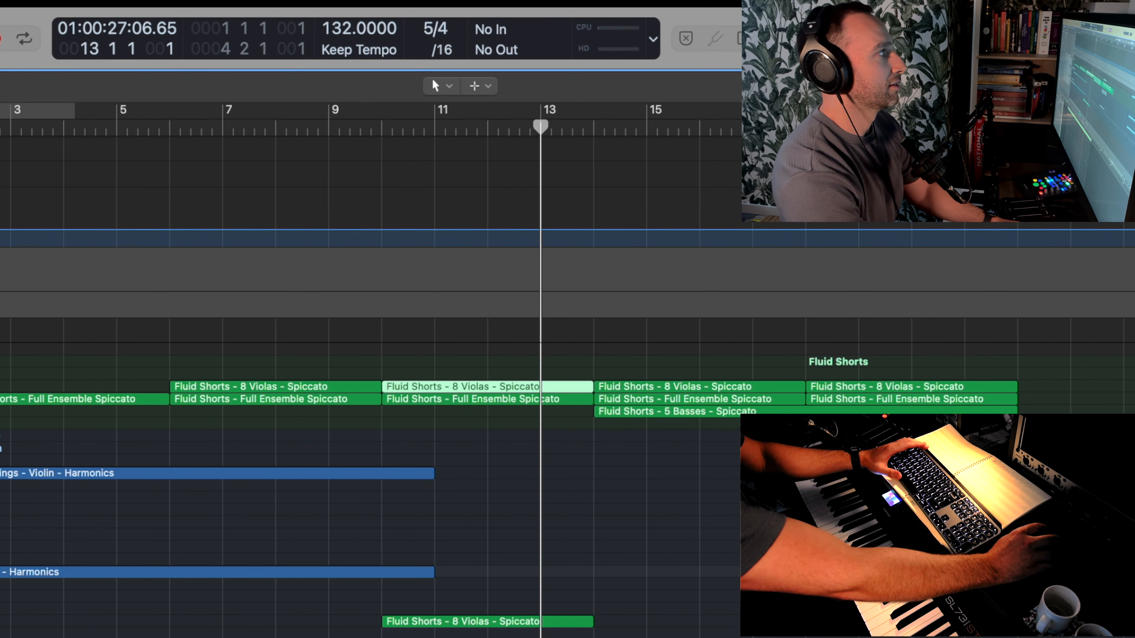
key(ctrl+t)
text(4)
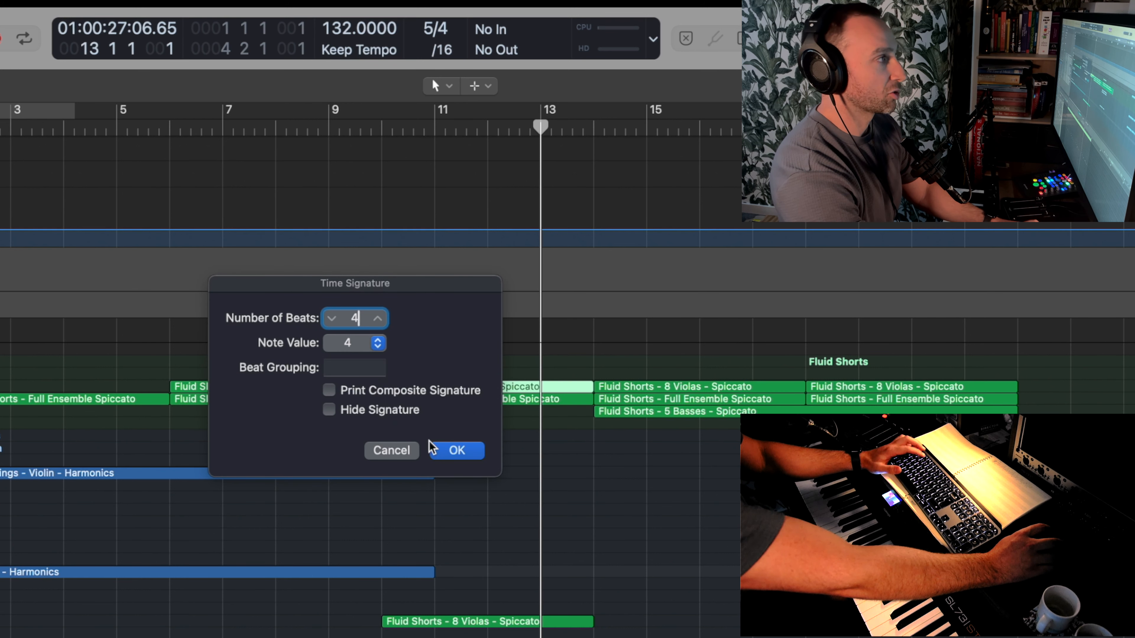
click(447, 449)
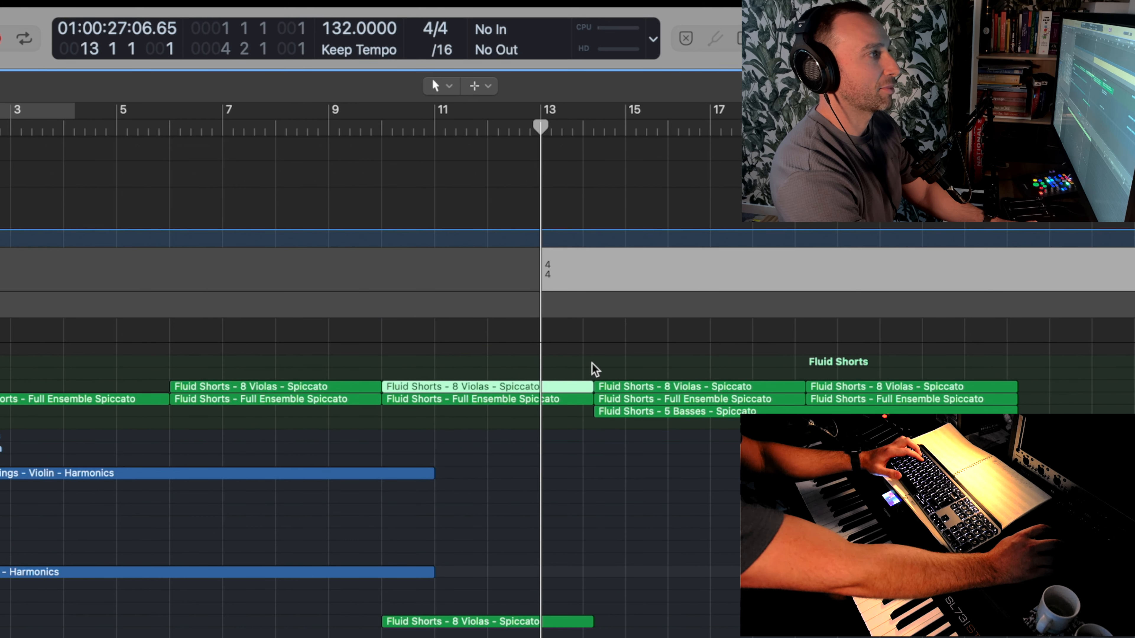
- Trim the bar 10 spiccato regions to end at bar 14 and move the following Fluid Shorts regions up to that point
drag(576, 370, 576, 630)
drag(589, 387, 583, 387)
drag(1025, 478, 655, 392)
click(583, 133)
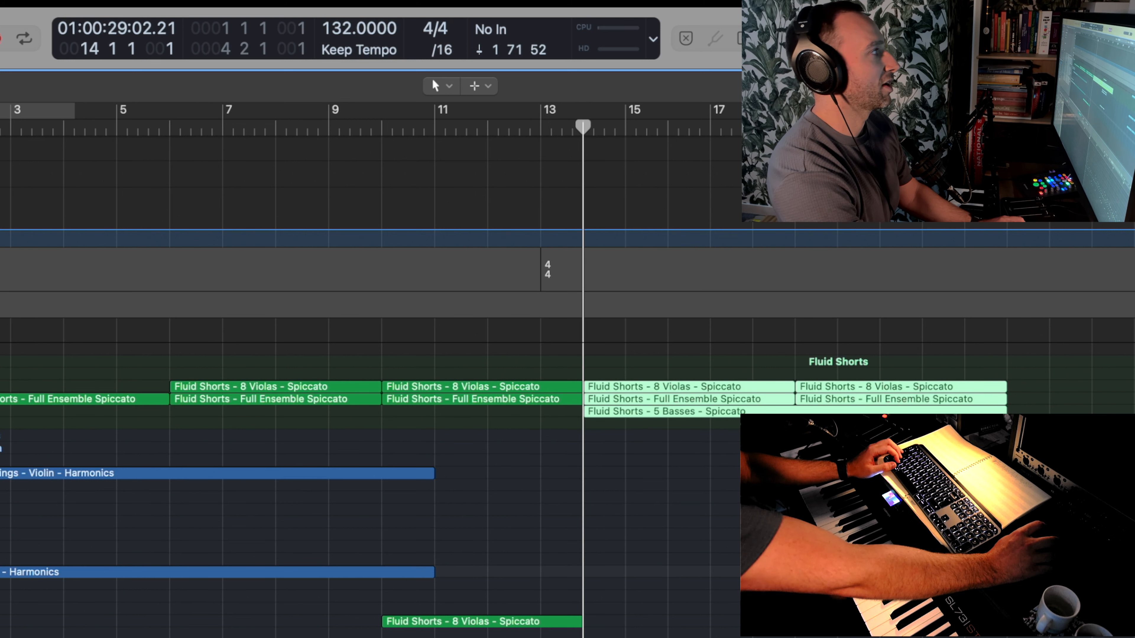
- Insert a 5/4 time signature at bar 14 and play back the following section
click(1, 270)
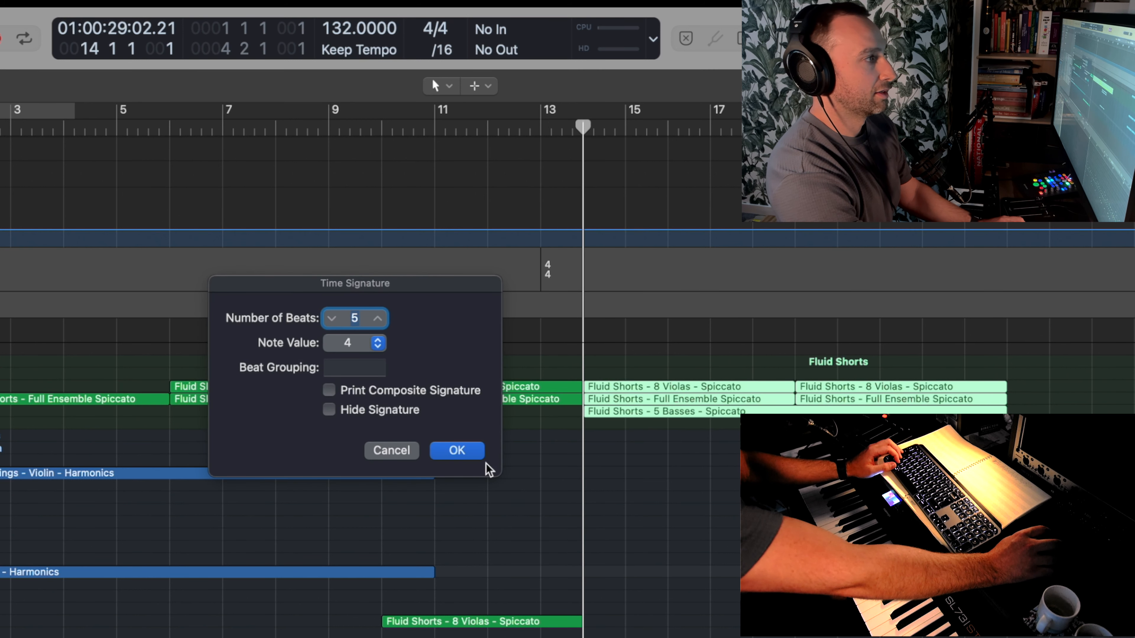
click(457, 450)
key(space)
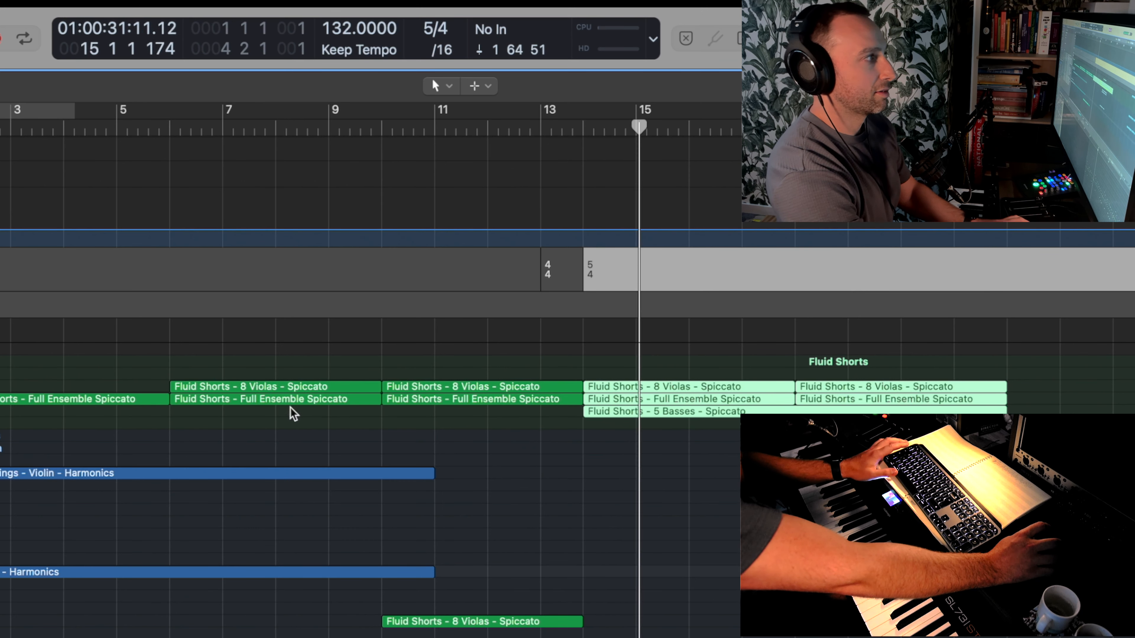
key(space)
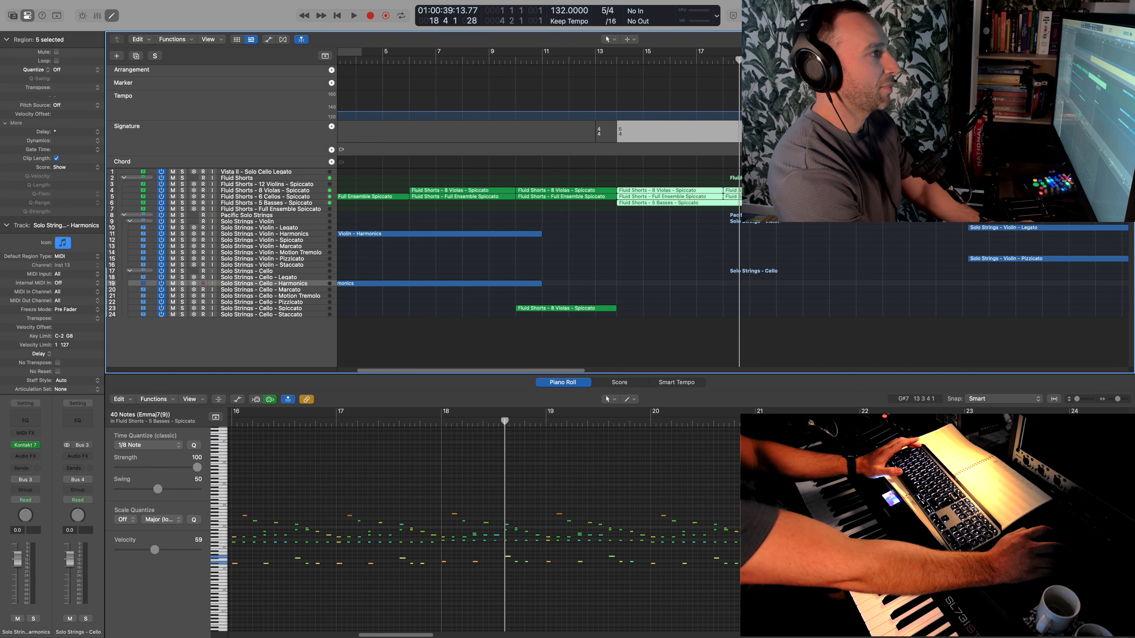
- Record a legato melody on the Vista II - Solo Cello Legato track from bar 14 to about bar 30
click(287, 174)
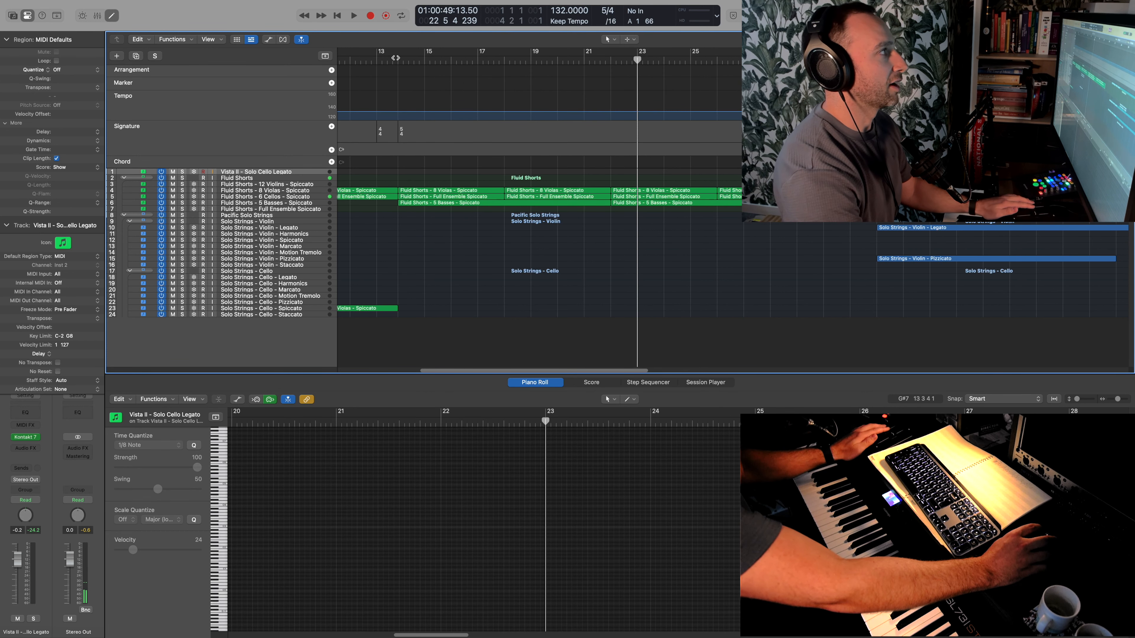
click(395, 58)
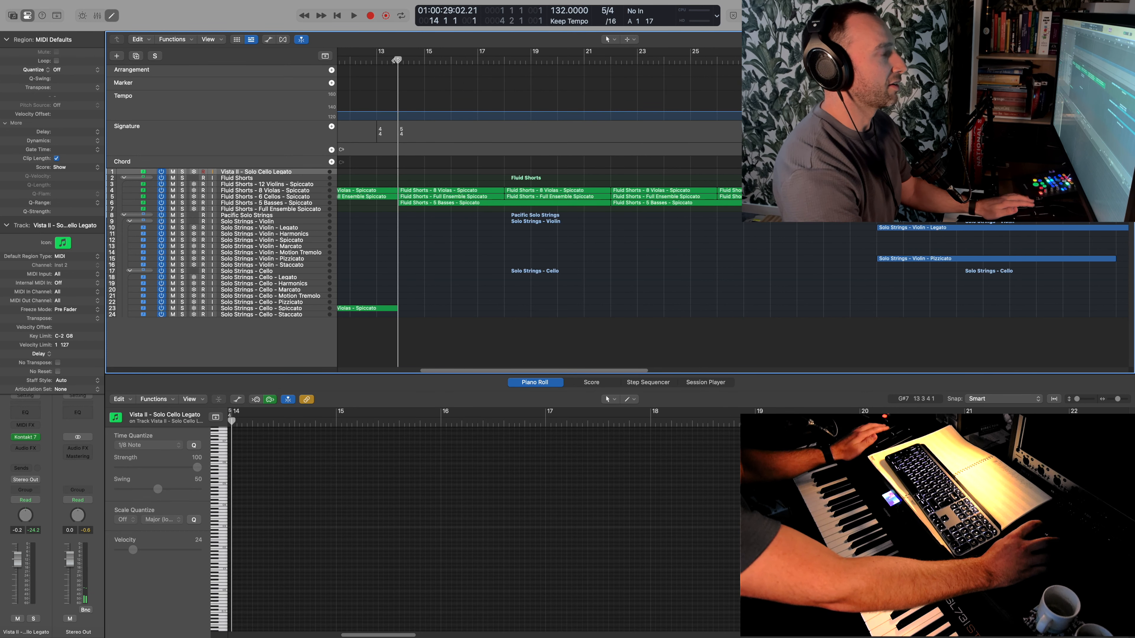
key(r)
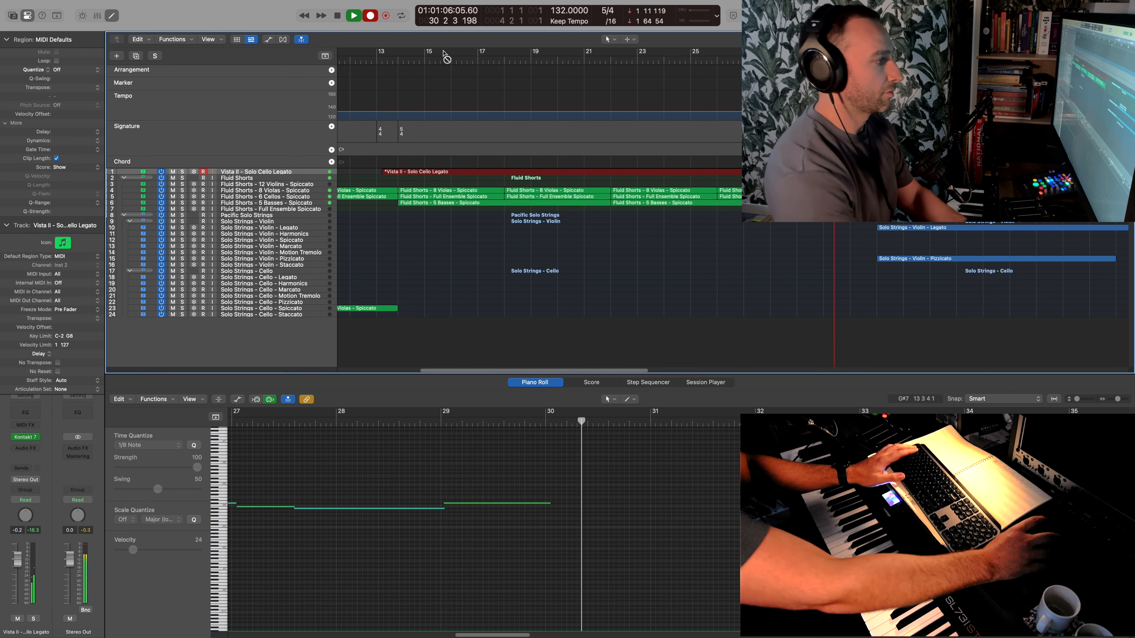
key(space)
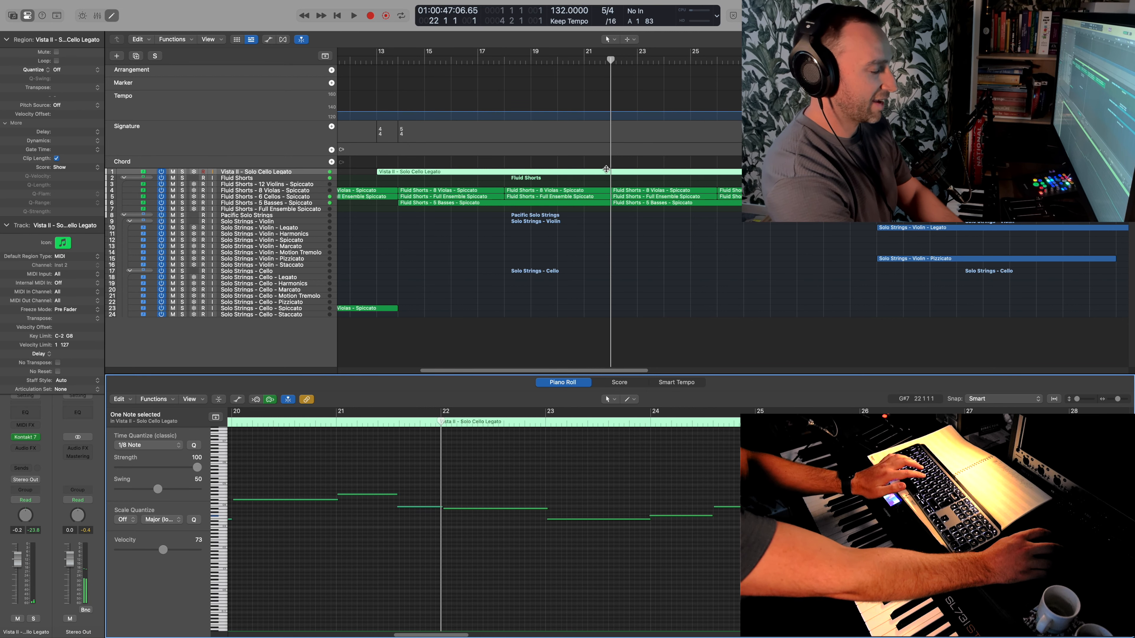
- Split the solo cello legato region at bar 22, keeping the notes that cross the split point
click(606, 169)
click(612, 174)
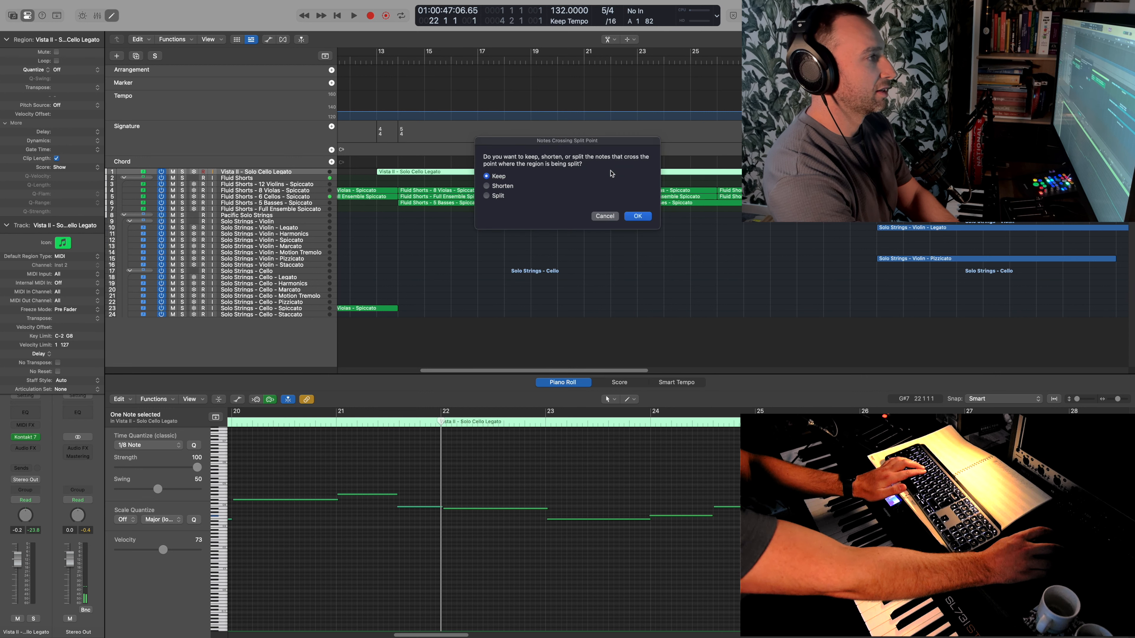
click(636, 216)
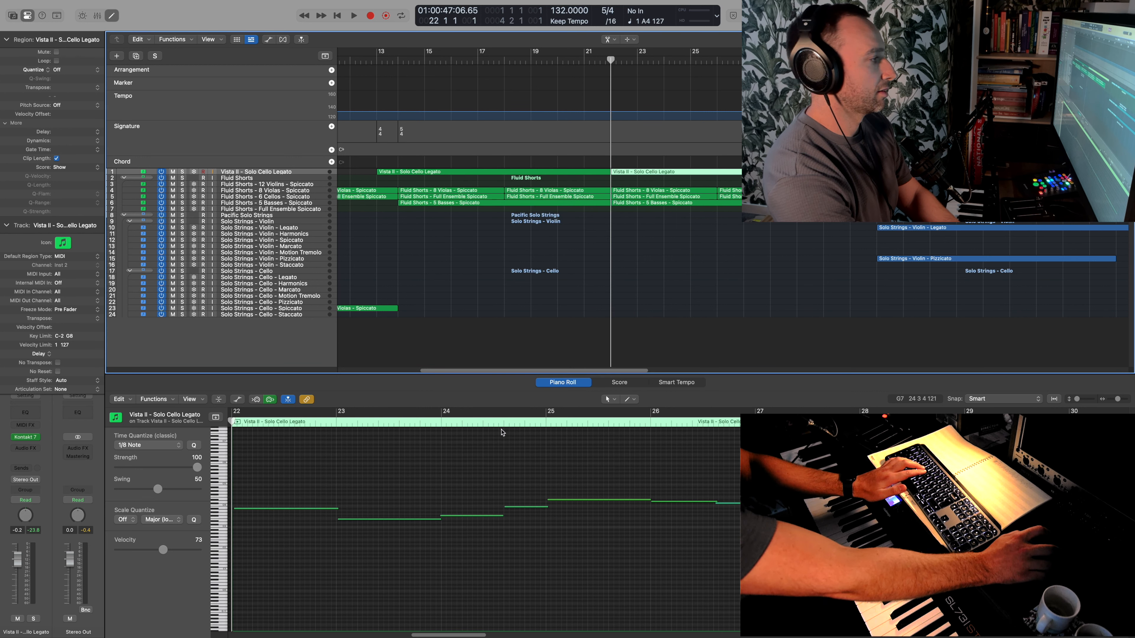
scroll(502, 433, right, 5)
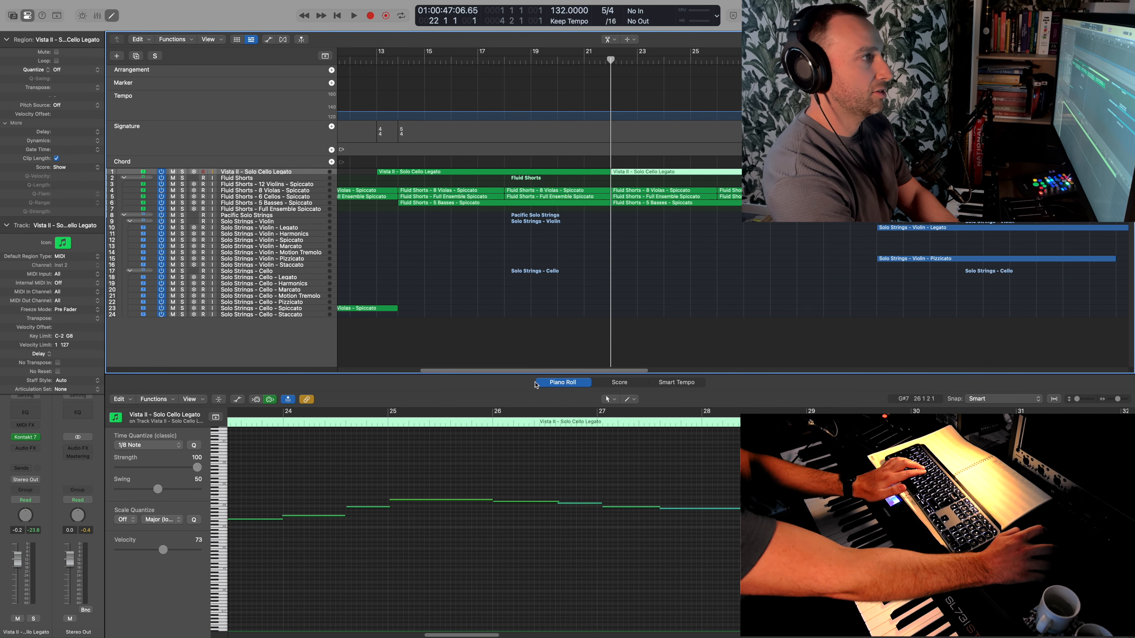
- Copy the second solo cello legato region to the Solo Strings - Violin - Legato track at bar 22
key(t)
click(640, 170)
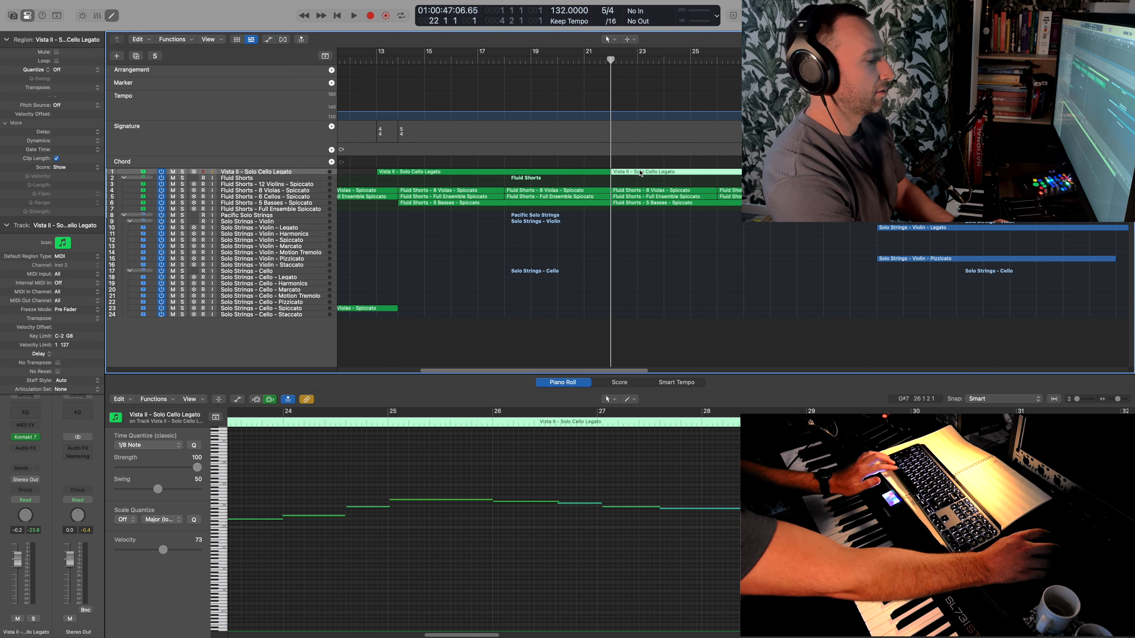
key(t)
key(t)
drag(640, 173, 642, 226)
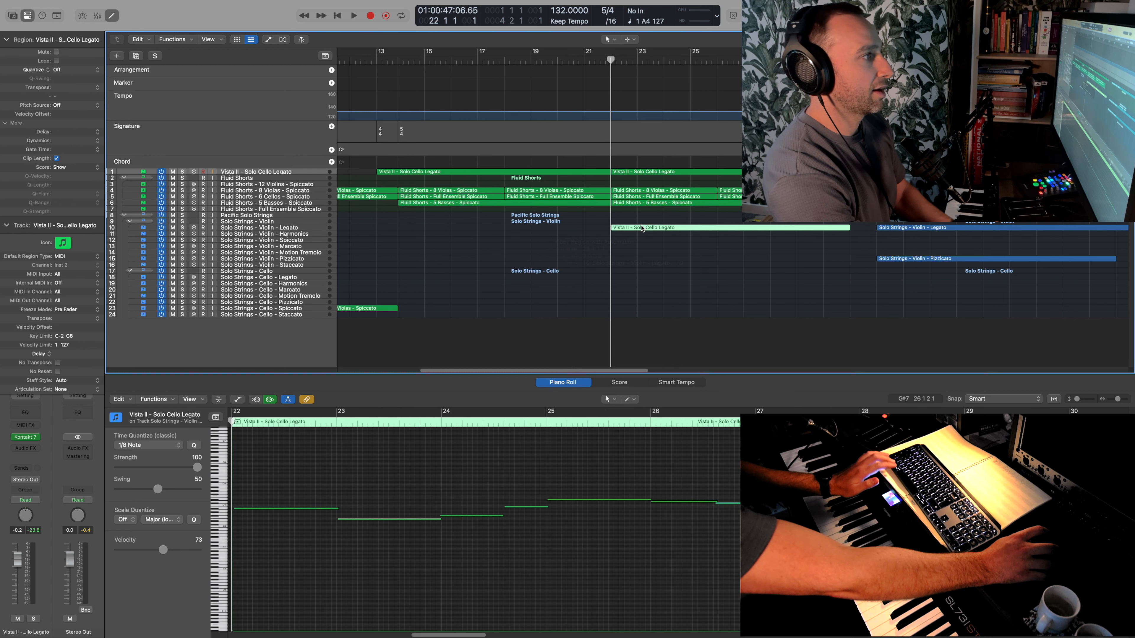
- Transpose all notes in the copied violin legato region up one octave and play back the section
click(614, 482)
key(super+a)
key(shift+alt+Up)
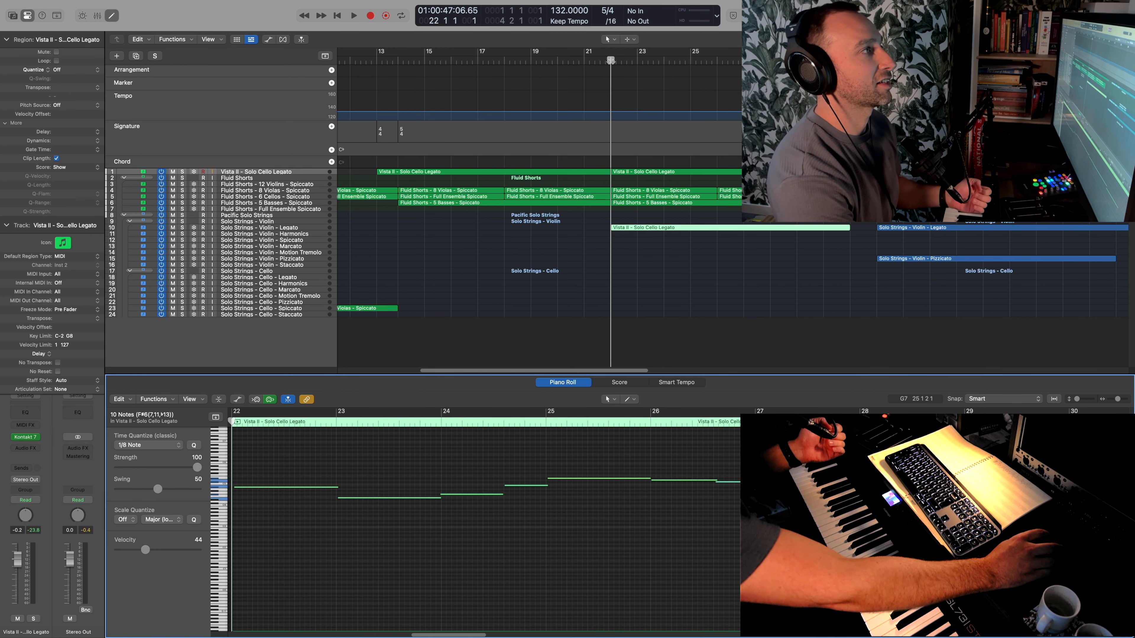
double_click(585, 63)
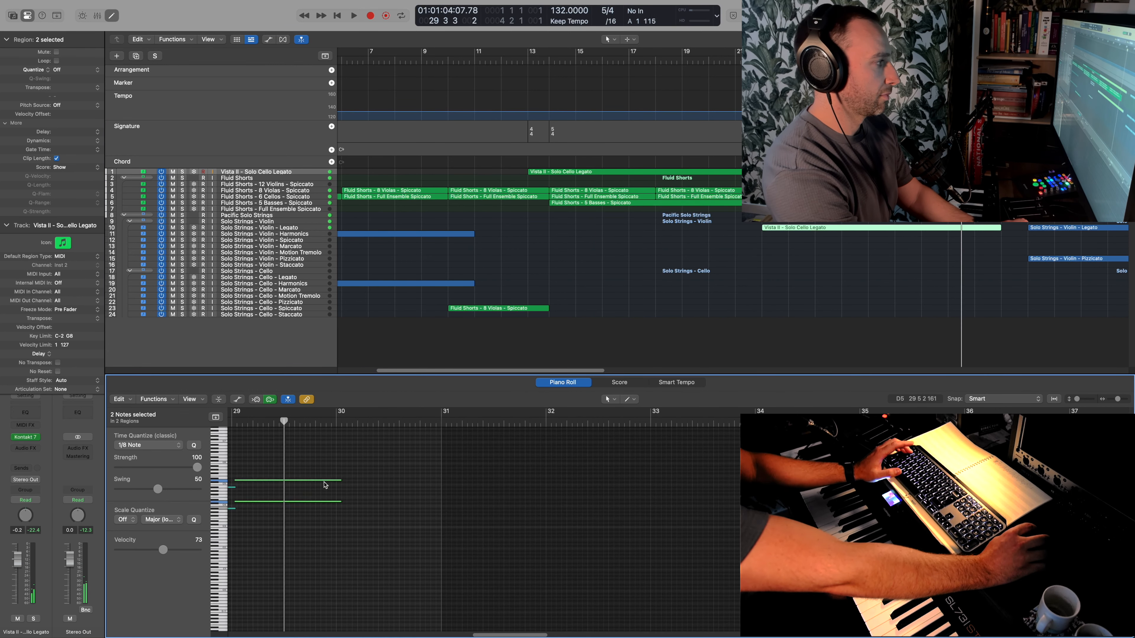
- Duplicate the bar 29 notes of the three Fluid Shorts spiccato regions into the gaps between them to double the rhythm
drag(981, 208, 938, 190)
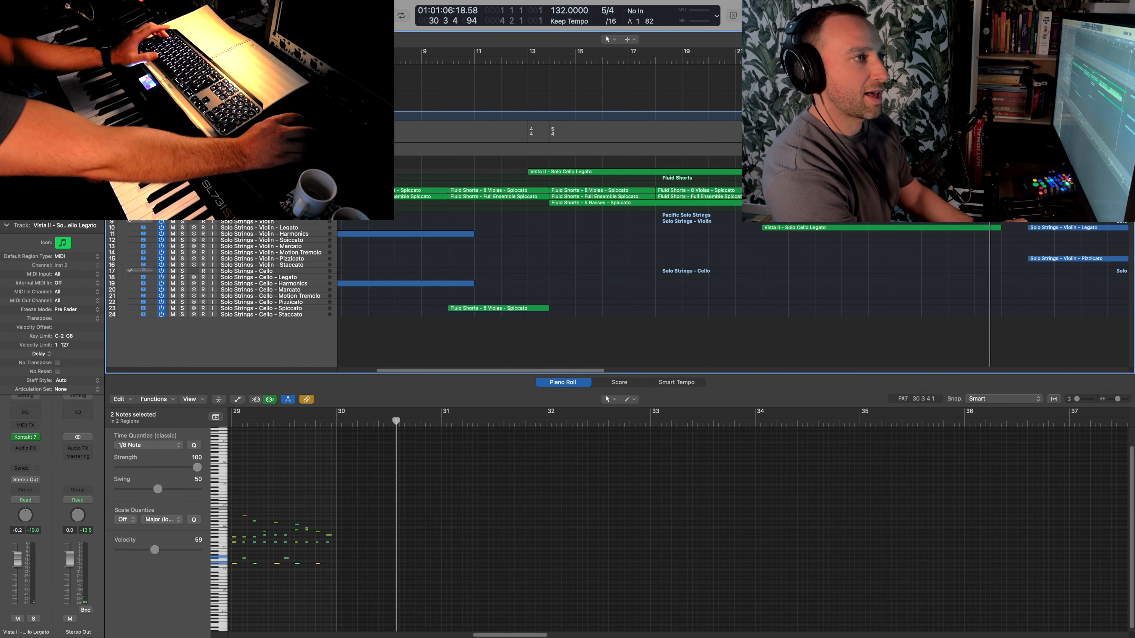
scroll(849, 514, right, 2)
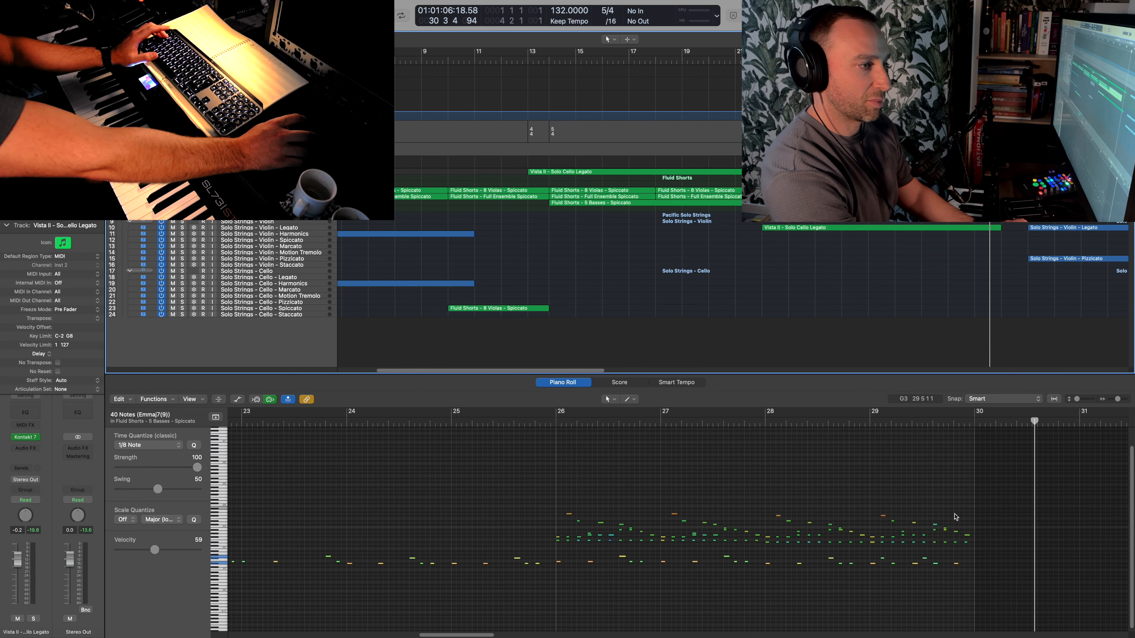
drag(870, 497, 971, 572)
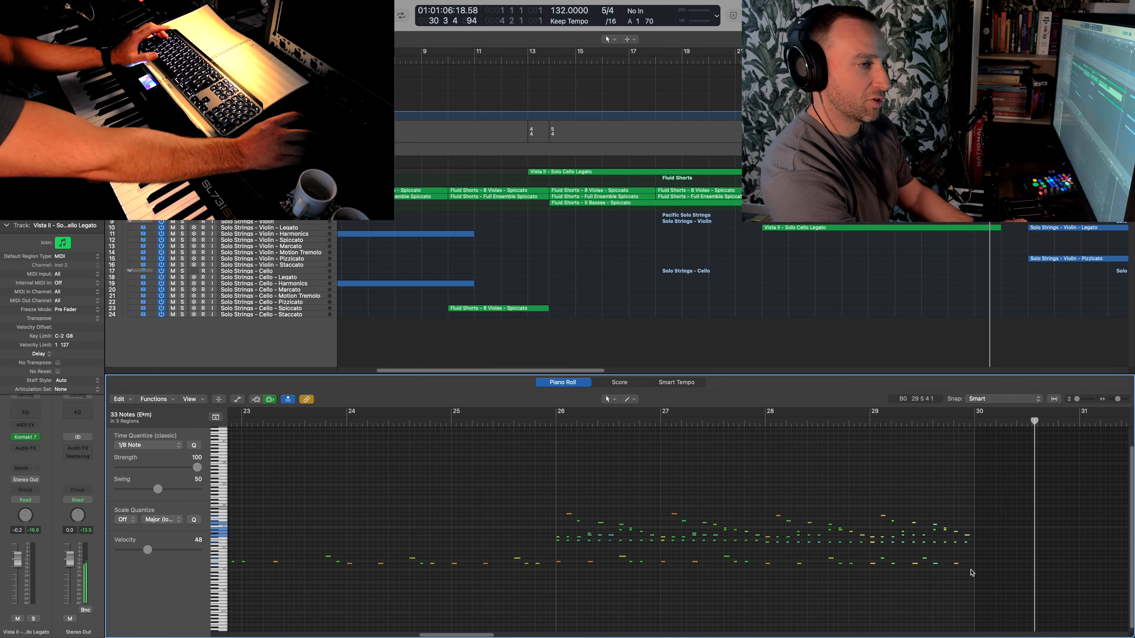
drag(1118, 403, 1122, 403)
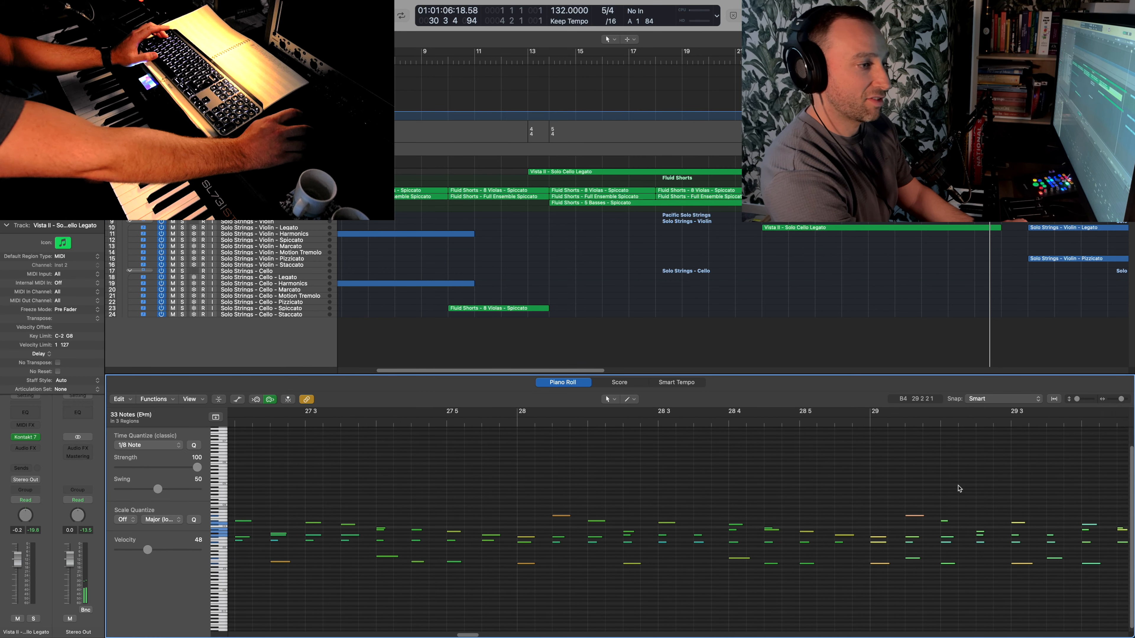
scroll(957, 489, right, 10)
drag(705, 540, 1058, 617)
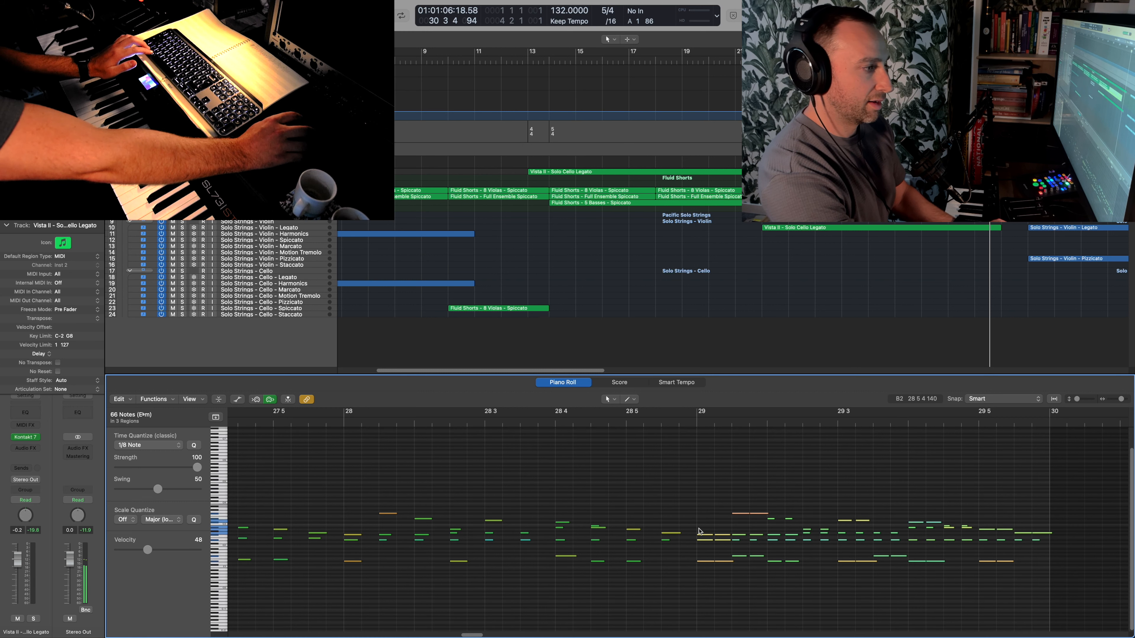
drag(713, 538, 708, 538)
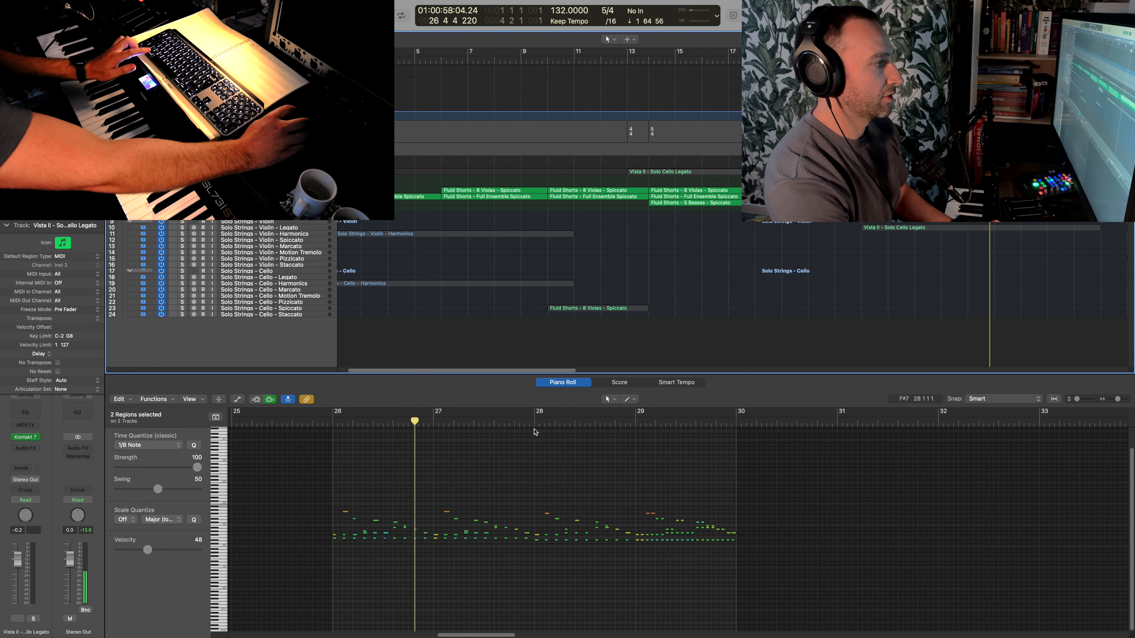
- Audition the viola and full ensemble spiccato regions soloed from bar 28 to the end of bar 29
key(space)
click(531, 425)
key(space)
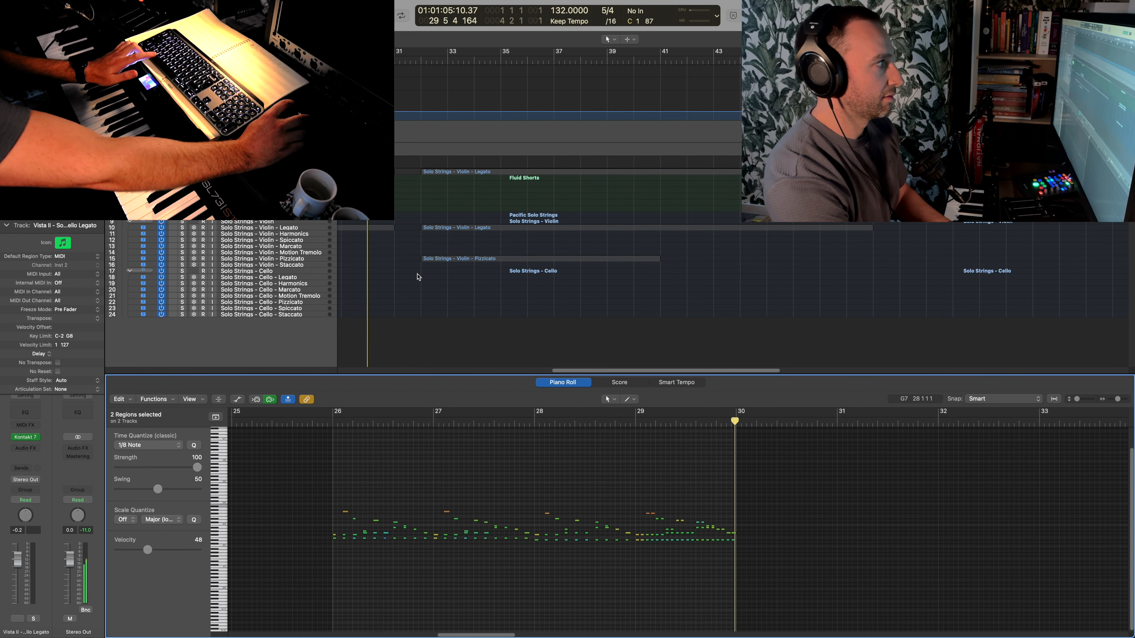
- Rework the last four viola notes in bar 29 into a higher eight-note run with rising velocities and play it back
scroll(420, 273, left, 5)
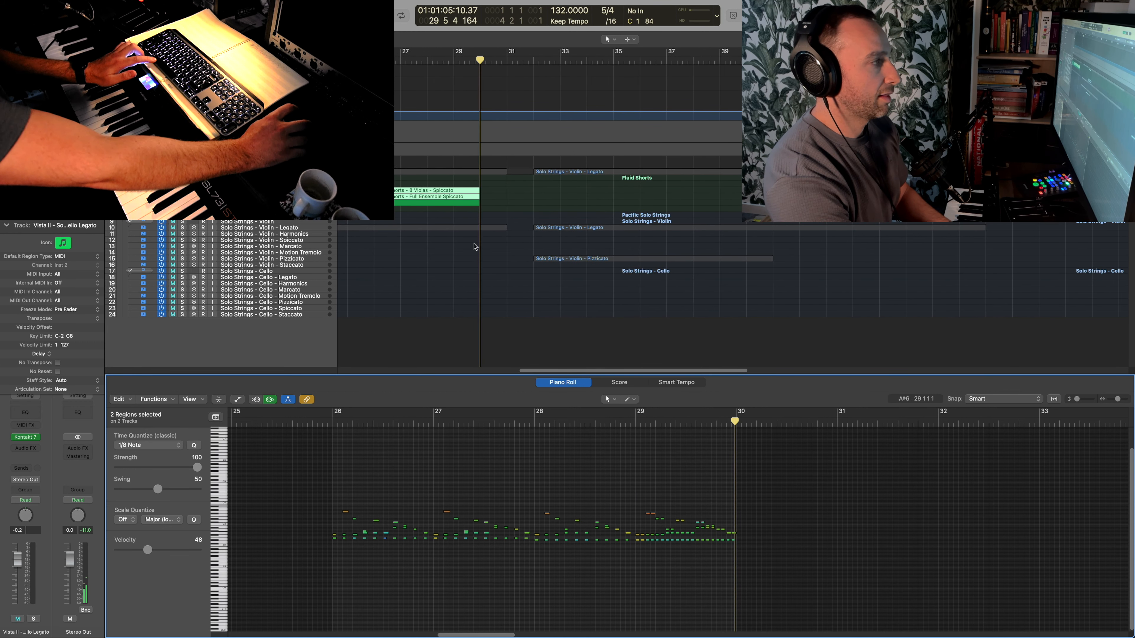
click(470, 192)
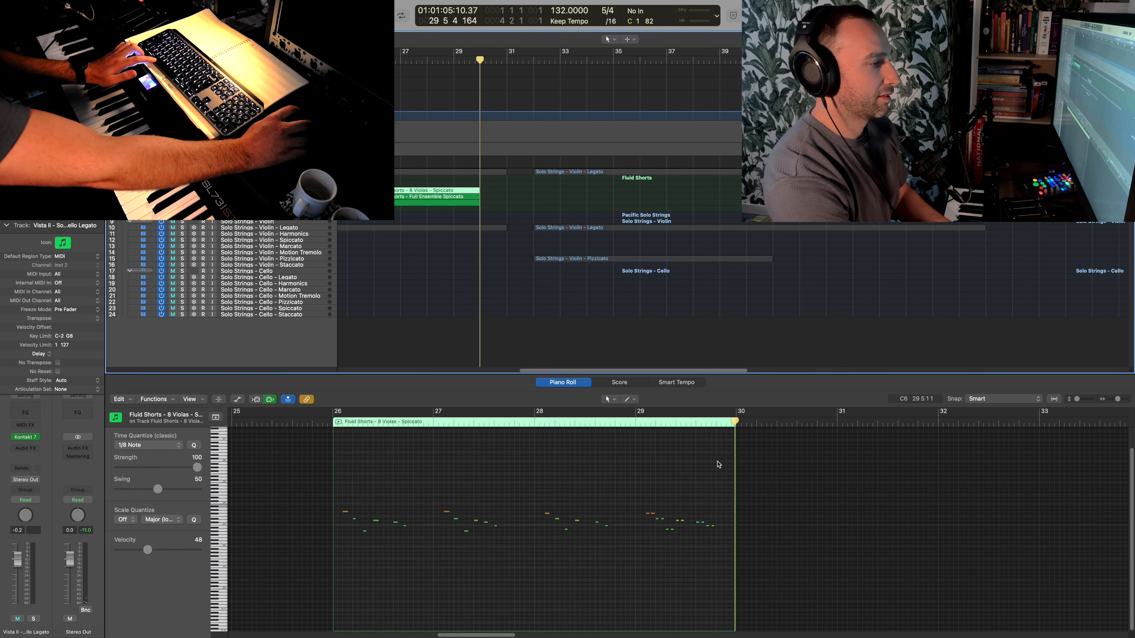
drag(720, 535, 688, 513)
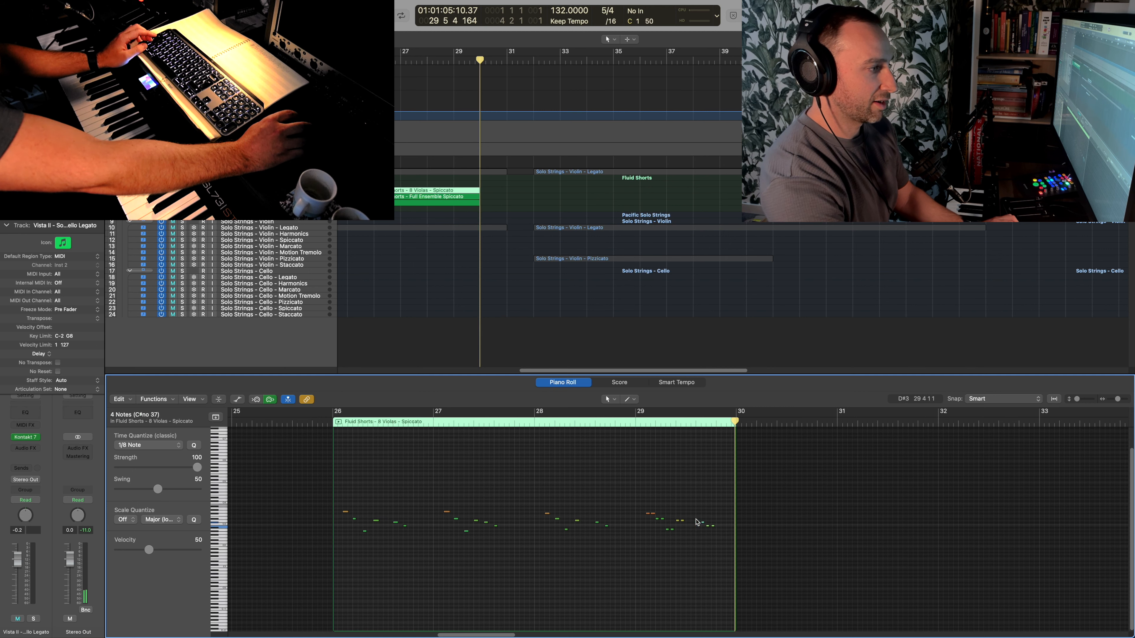
drag(698, 523, 697, 514)
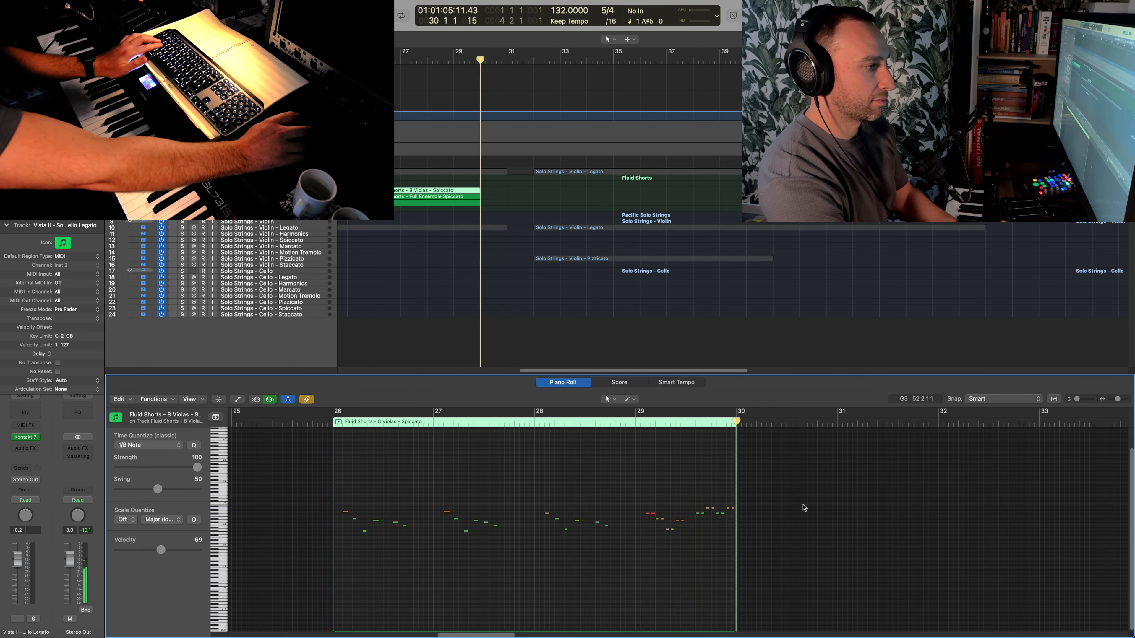
key(a)
key(space)
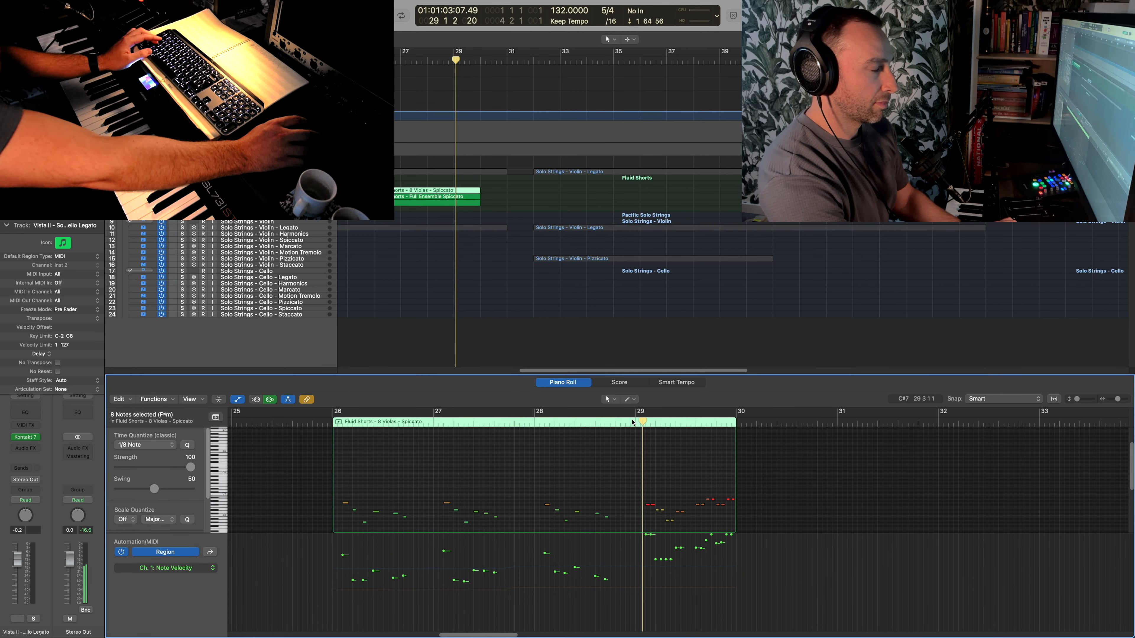
- Raise the upper notes ending bar 29 in the Full Ensemble Spiccato region, ramp their velocities up toward bar 30, and audition the ending
click(469, 205)
key(space)
click(713, 492)
click(723, 480)
click(197, 568)
click(227, 586)
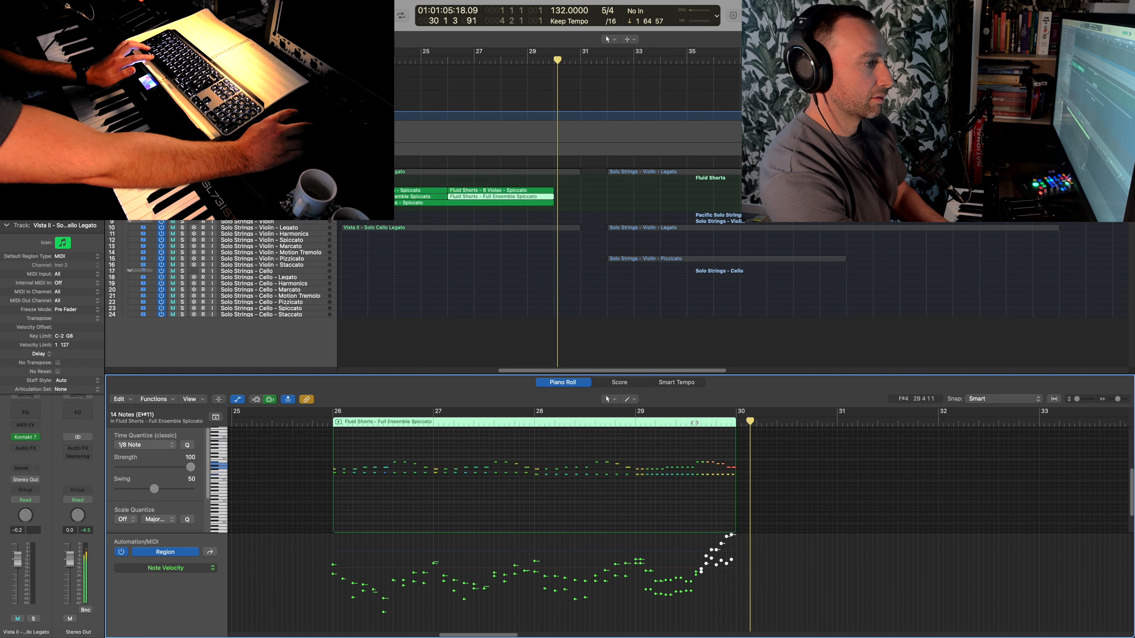
click(695, 425)
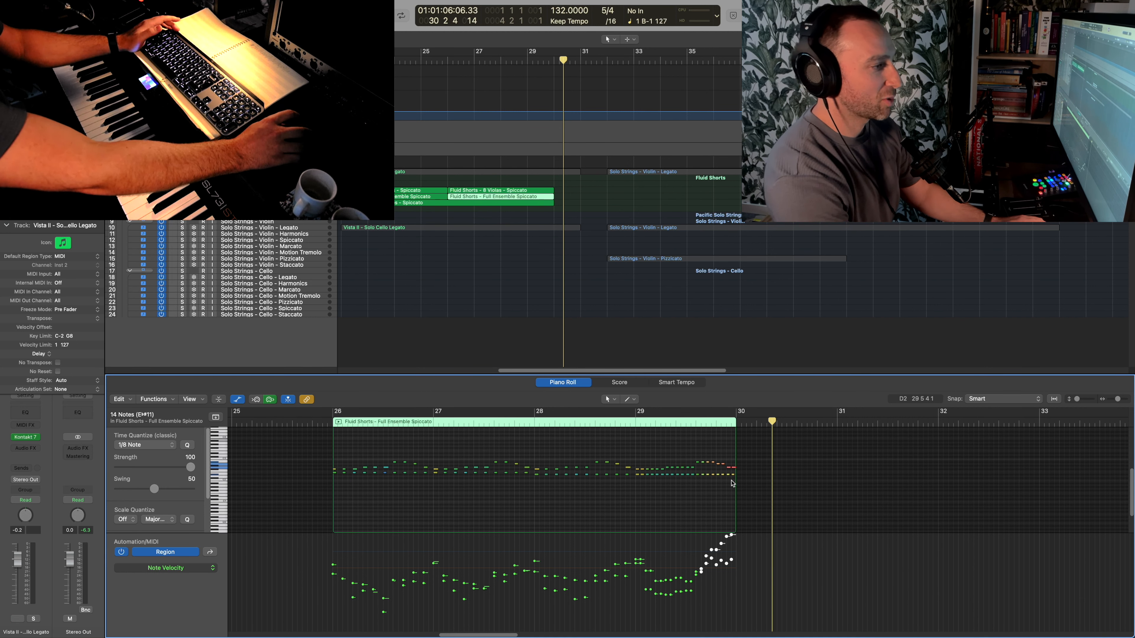
click(578, 264)
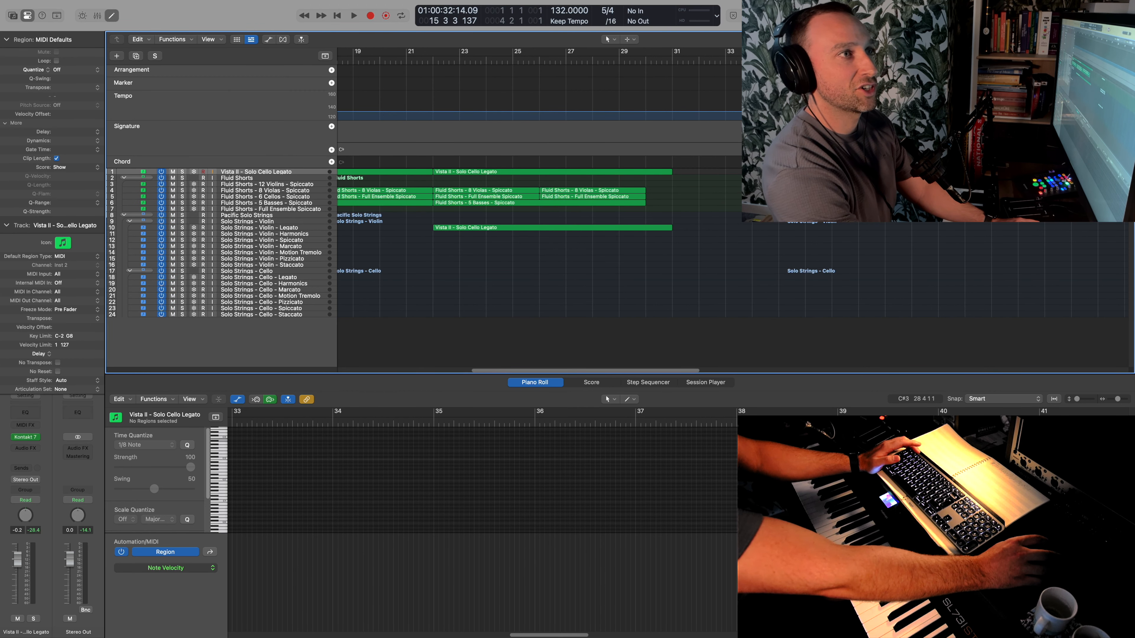
- Insert a single 3/4 bar at bar 30, then return to 5/4 and record a 12 Violins Spiccato part from there
scroll(558, 264, down, 5)
scroll(513, 280, left, 4)
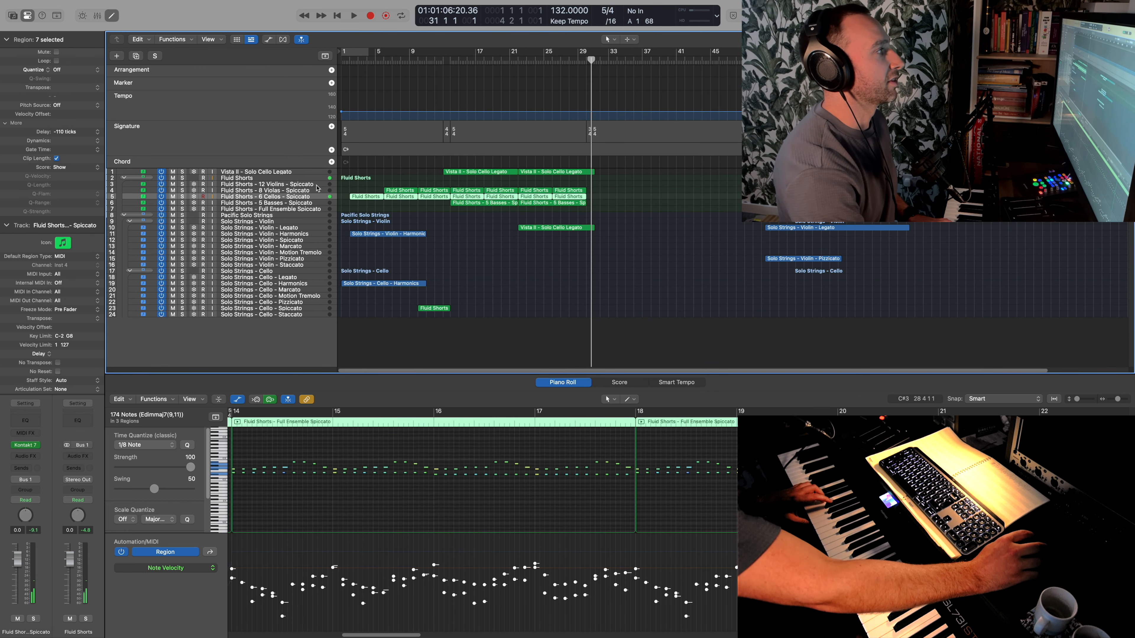
click(473, 150)
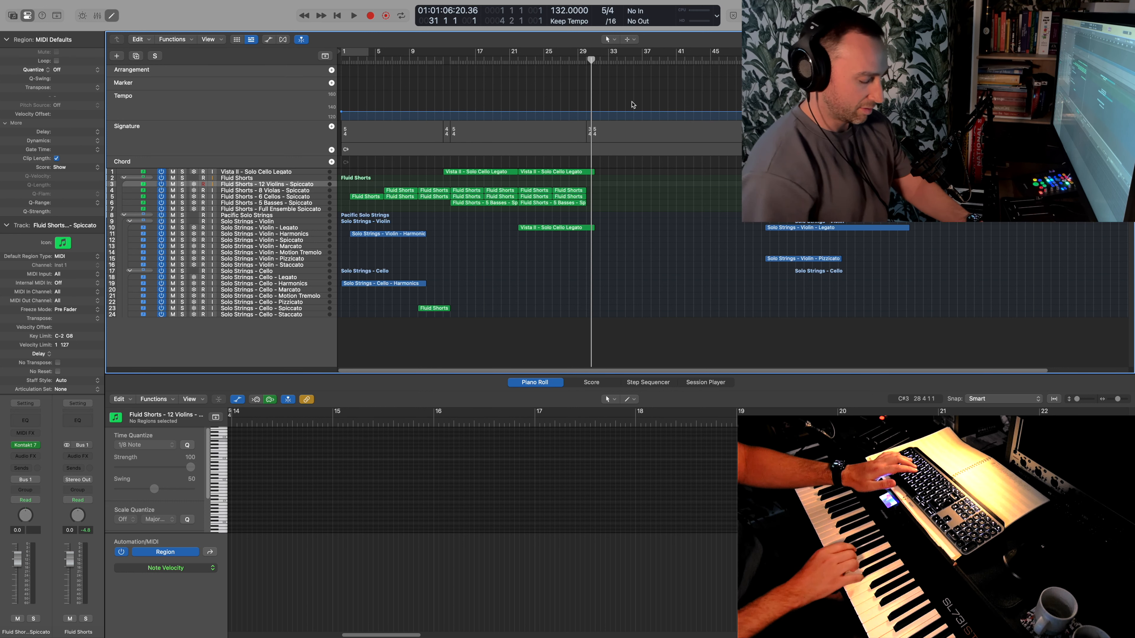
key(r)
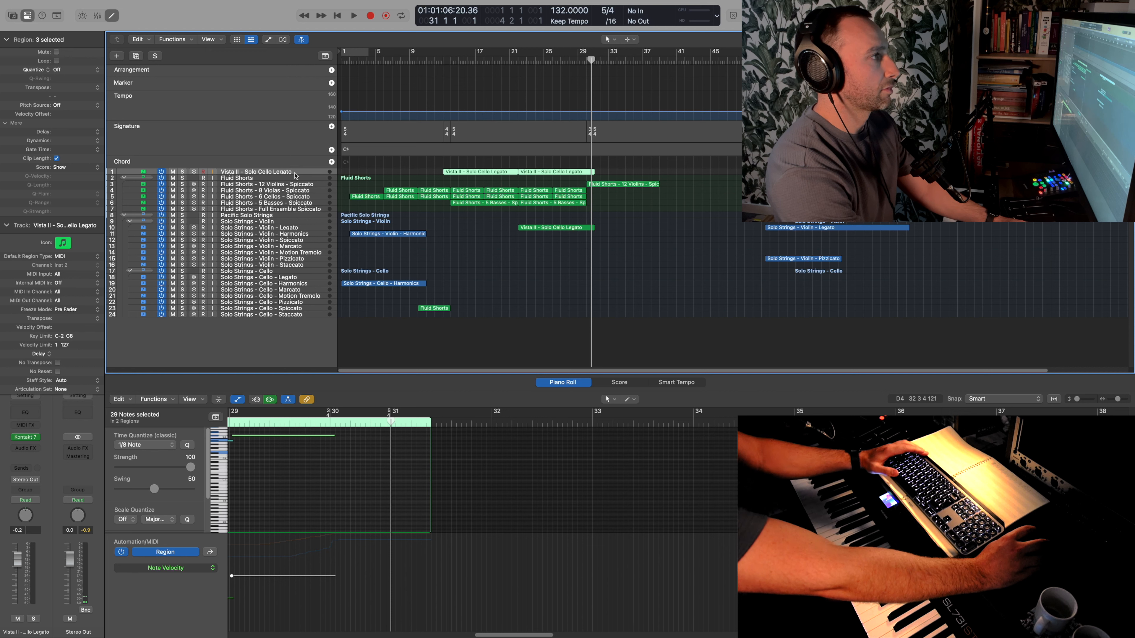
- Record a Vista II Solo Cello Legato melody from bar 31 to bar 39 and play it back from bar 30
key(r)
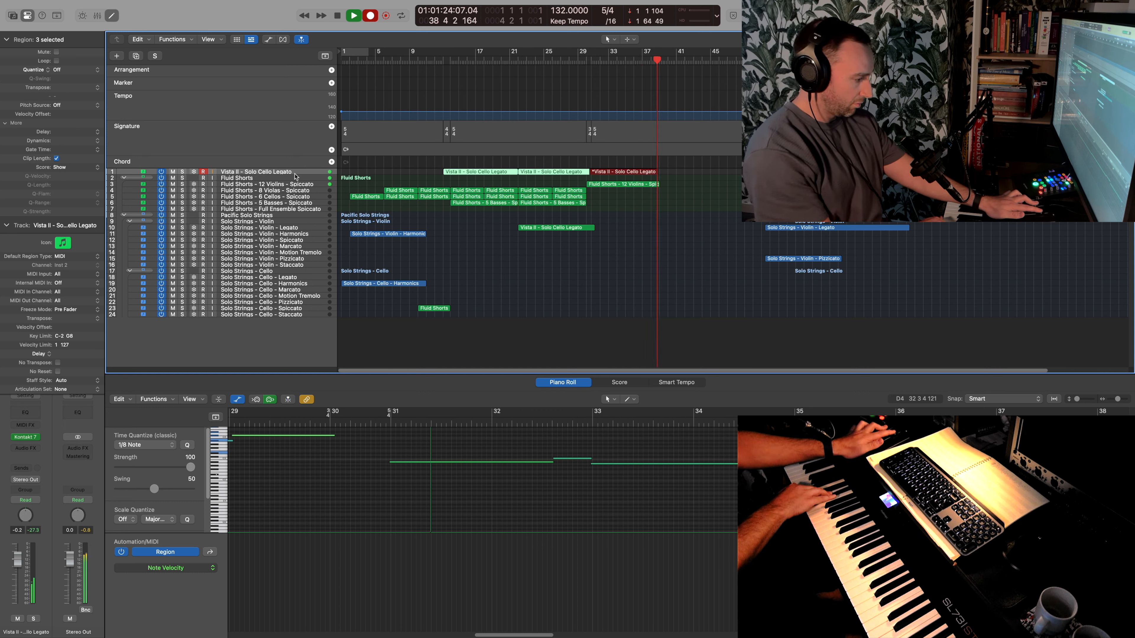
key(space)
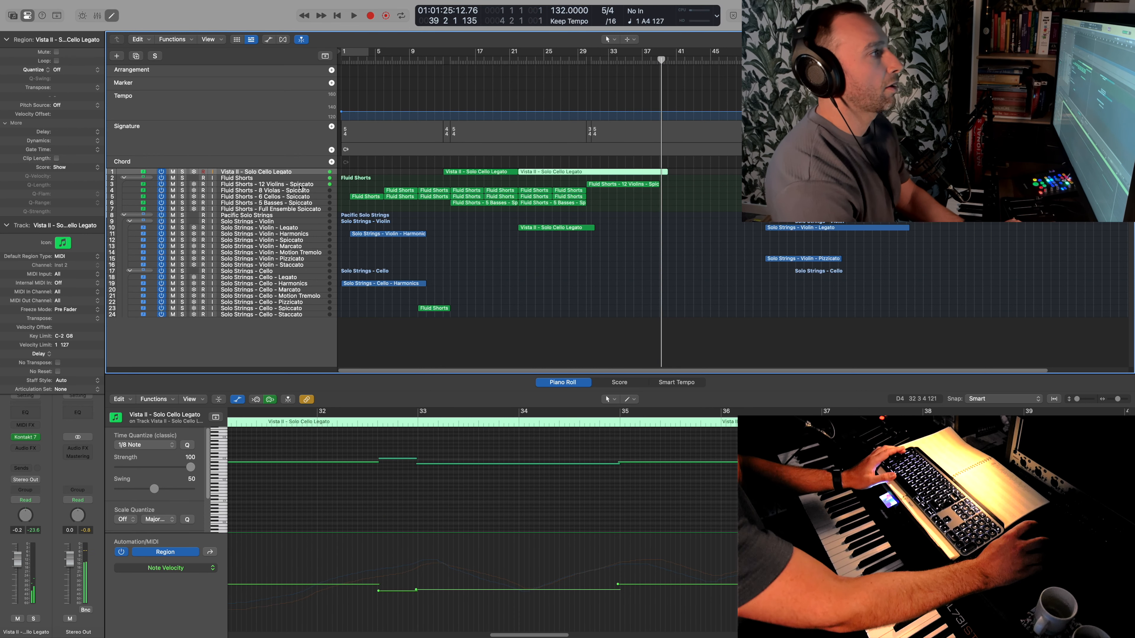
click(587, 60)
key(space)
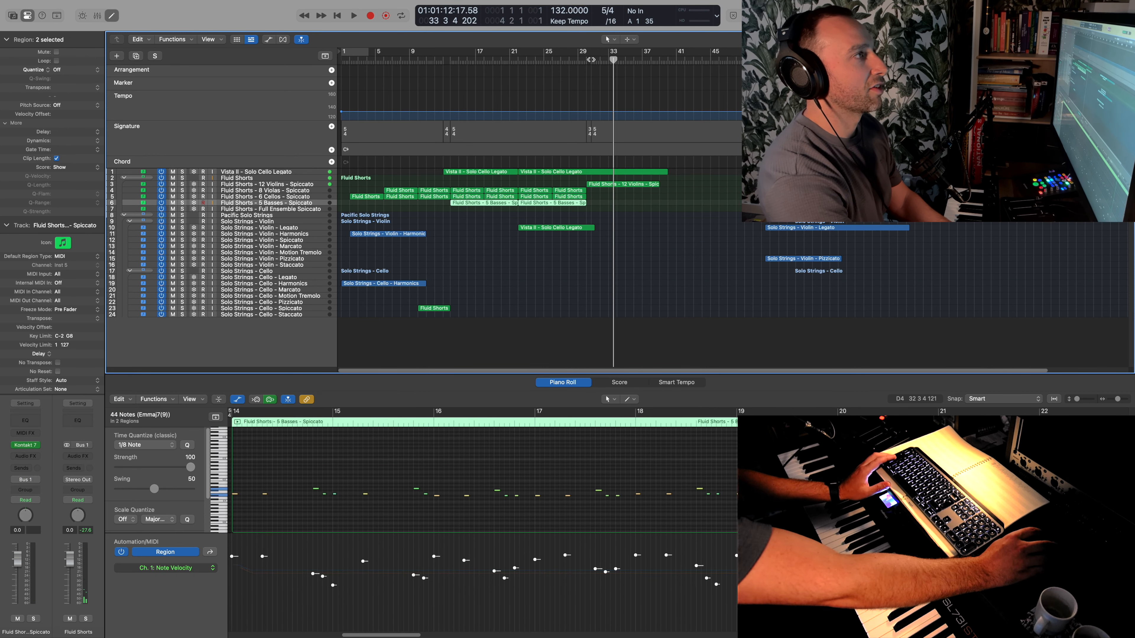
- Record a 5 Basses Spiccato part from bar 31 to bar 39
click(591, 60)
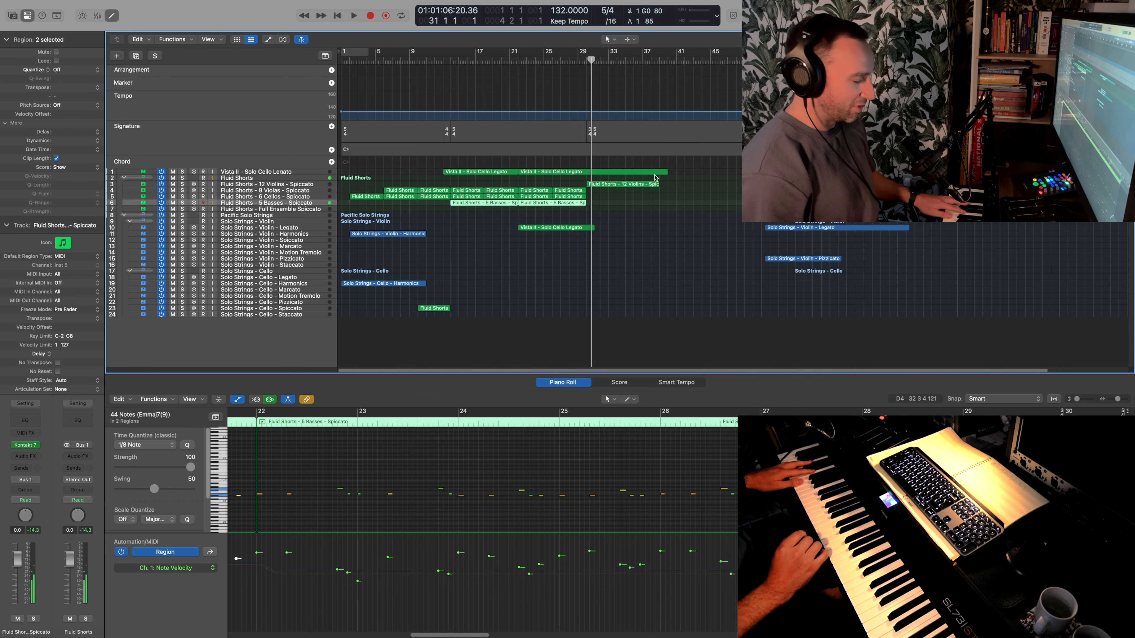
key(r)
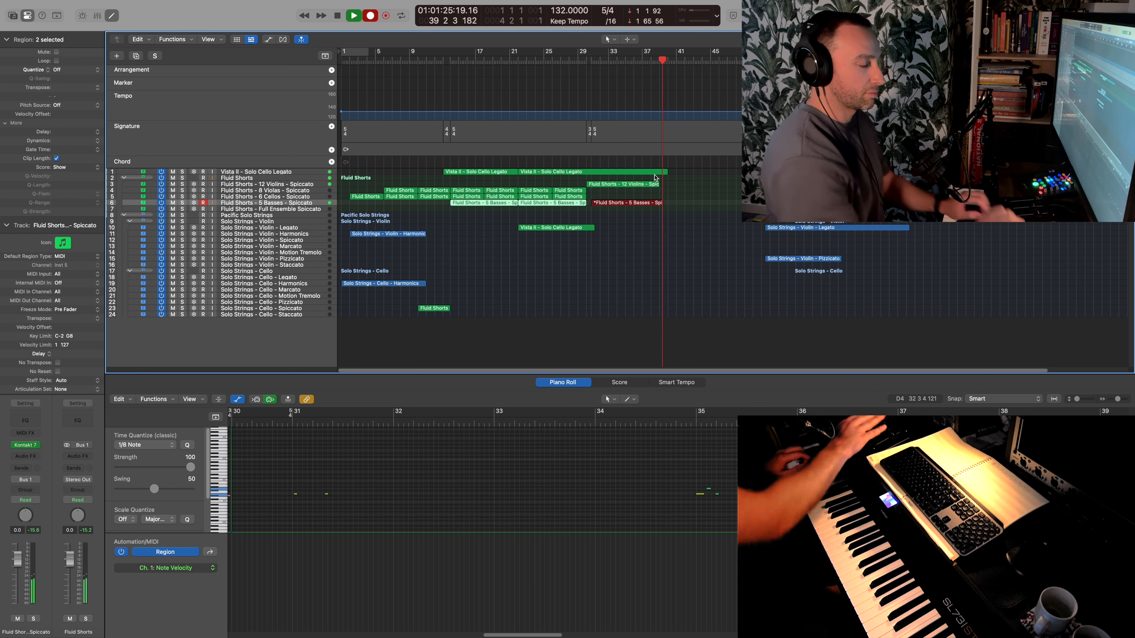
key(space)
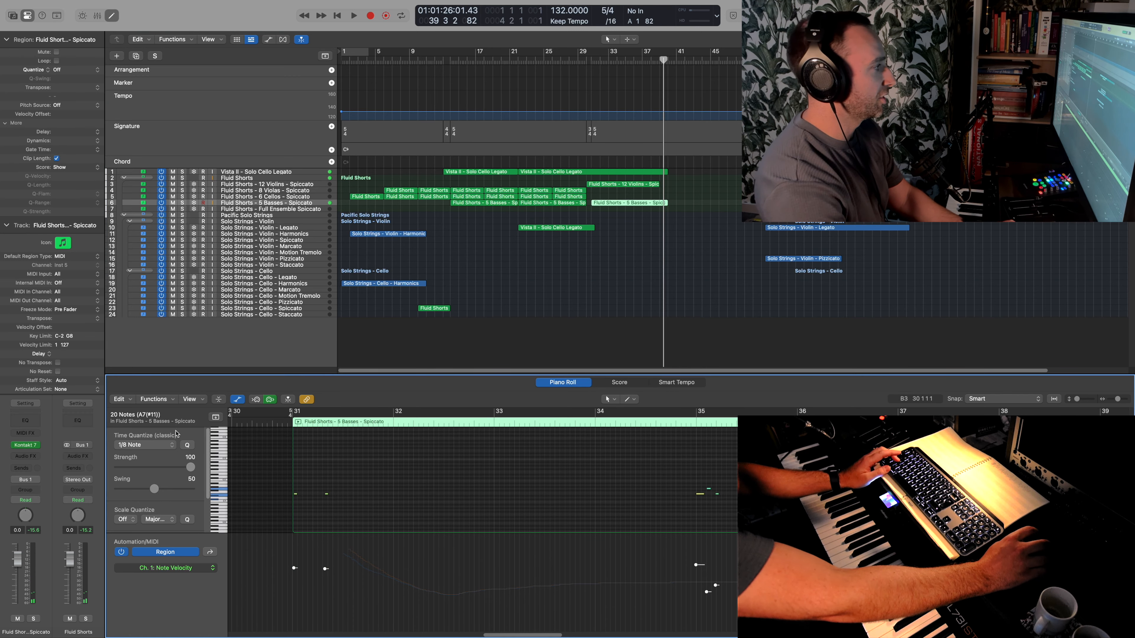
- Copy the second Vista II cello region to the Solo Strings Cello Legato track, trim its start to bar 30, and transpose its notes down an octave
click(588, 172)
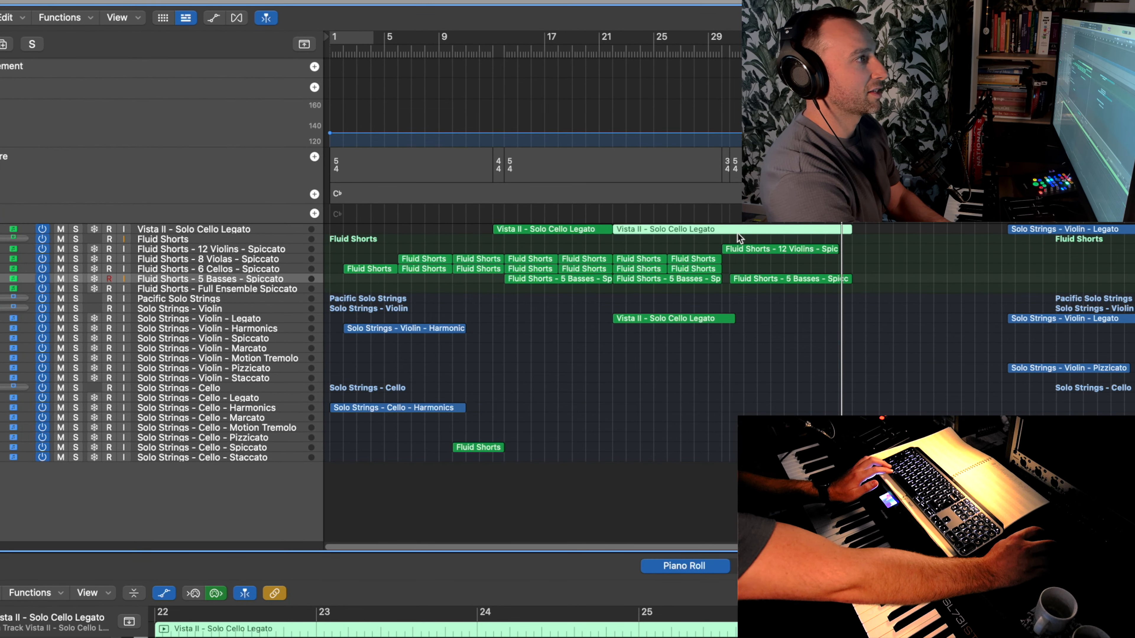
drag(738, 229, 746, 398)
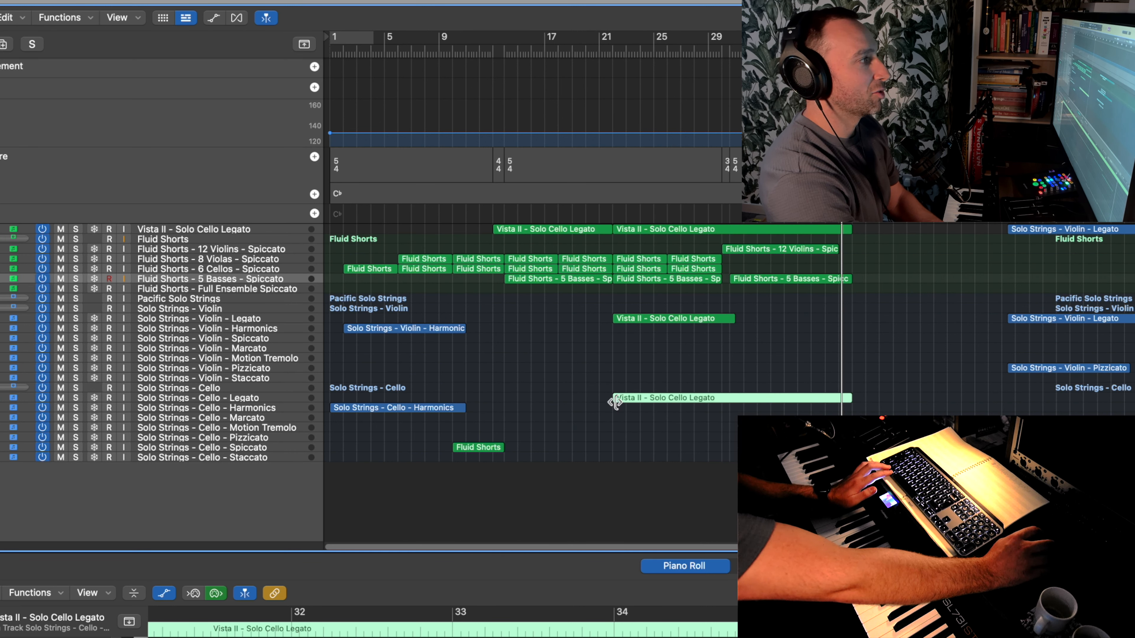
drag(626, 399, 722, 400)
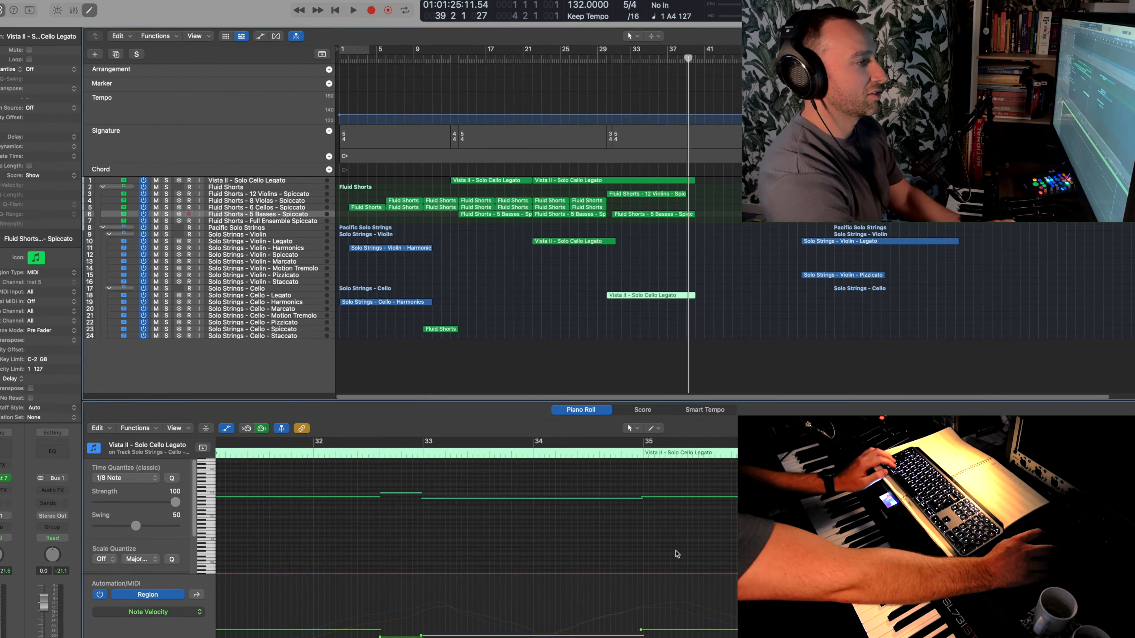
key(super+a)
key(shift+alt+Down)
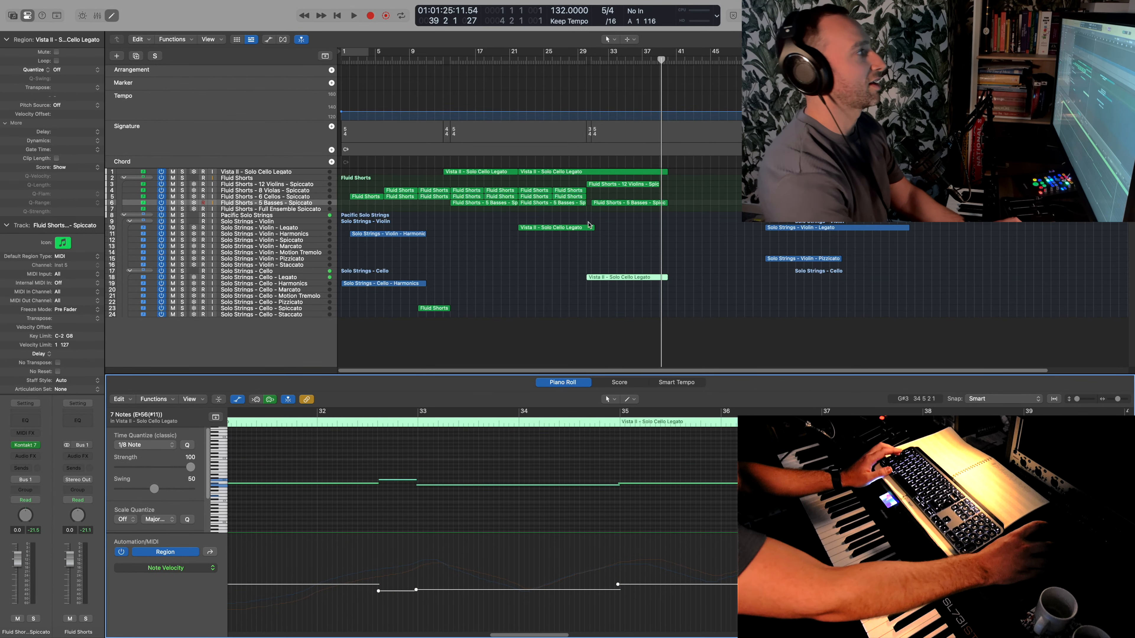
- Audition the Vista II and Solo Strings cello legato tracks from bar 30, both soloed together and within the full arrangement
click(182, 277)
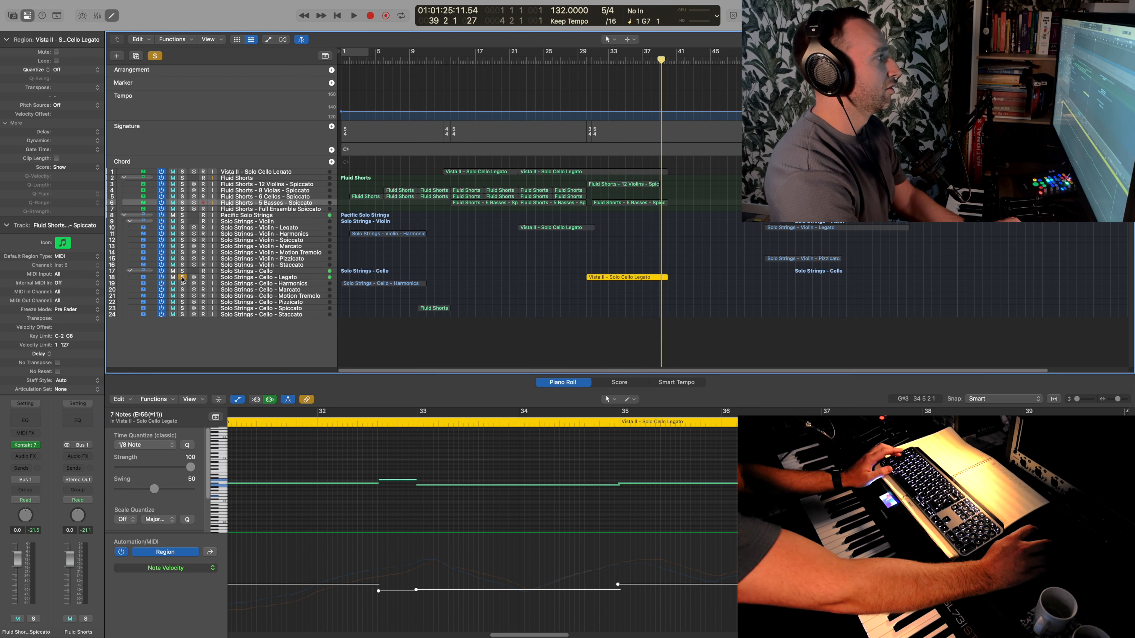
click(183, 172)
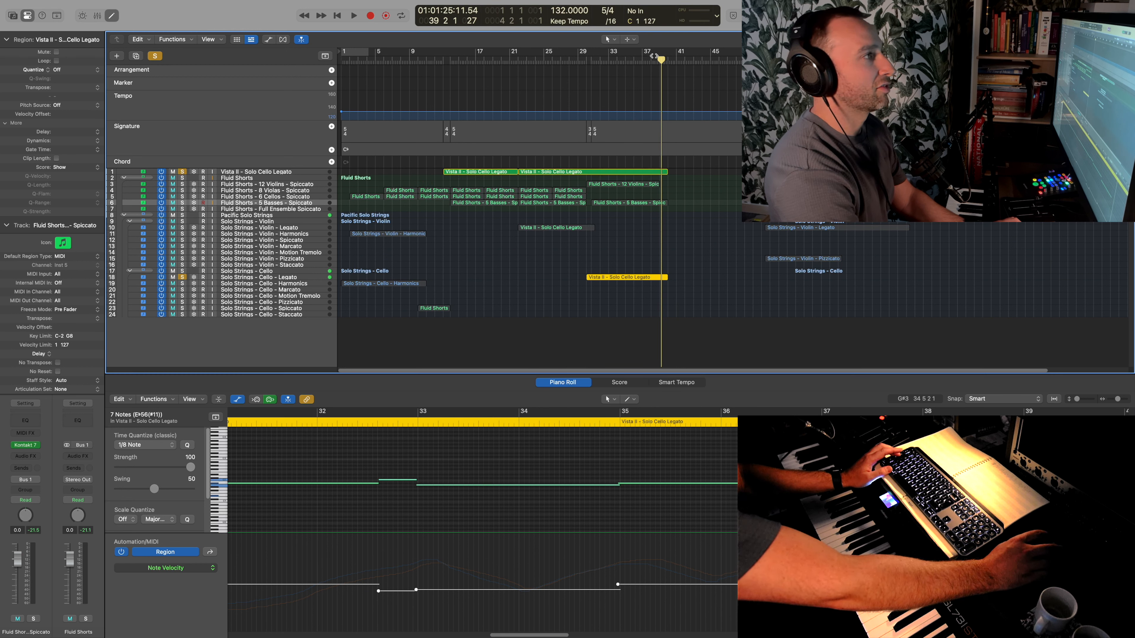
double_click(586, 61)
click(585, 60)
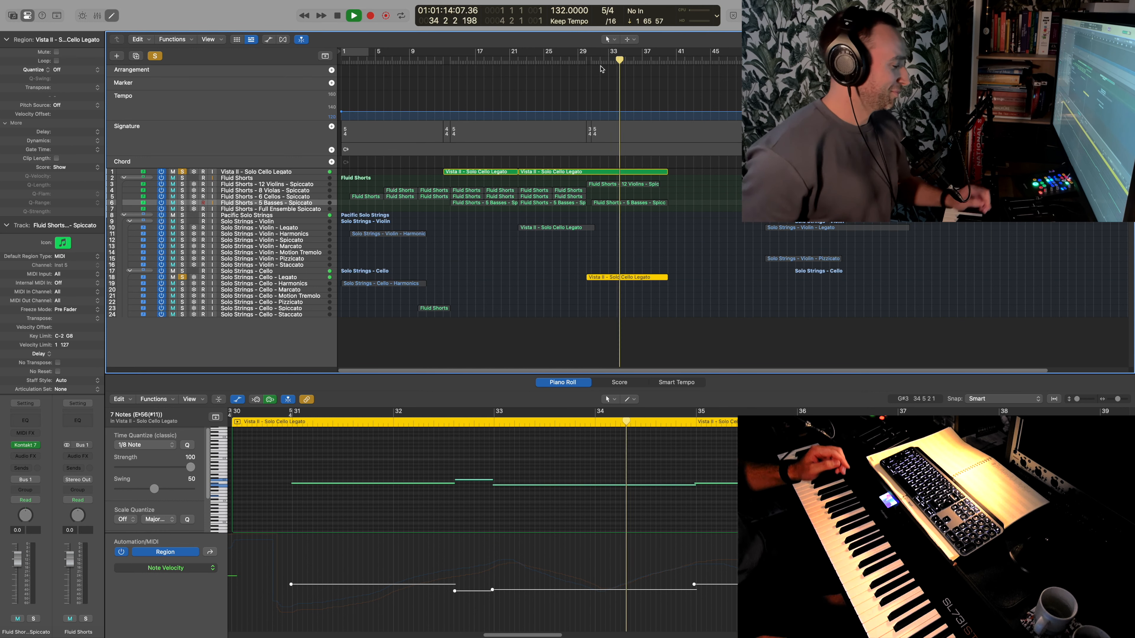
click(156, 56)
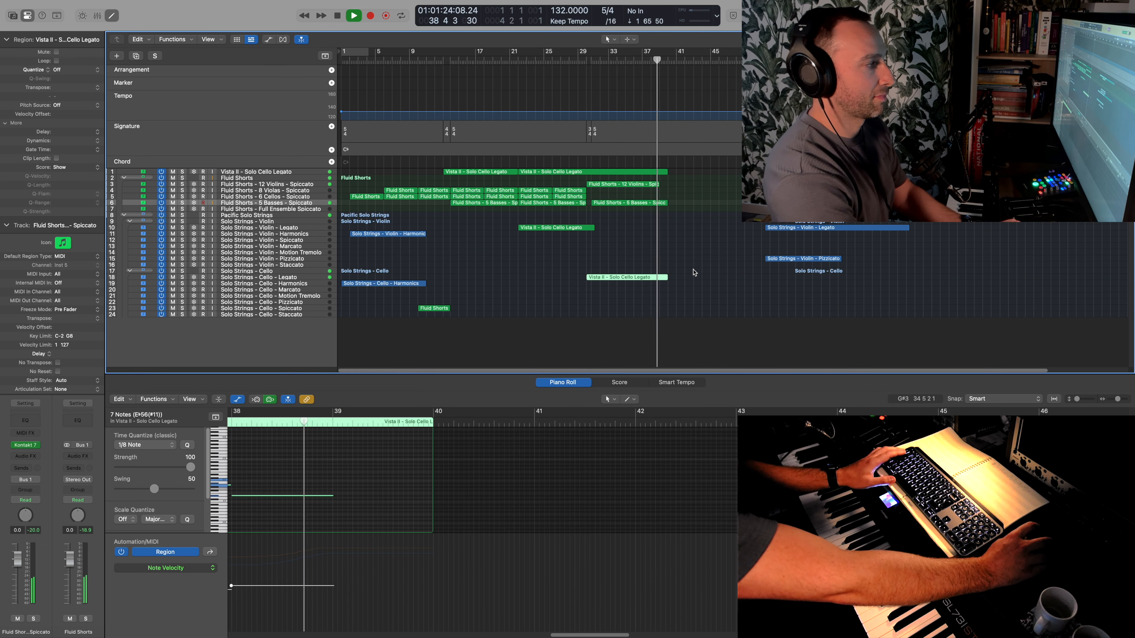
key(space)
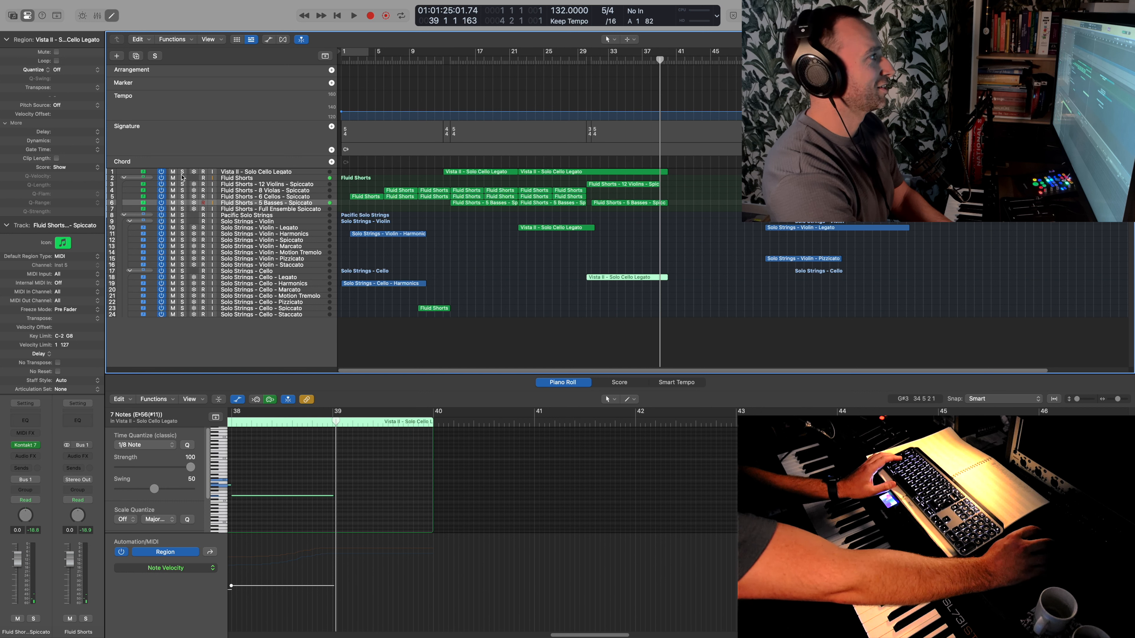
click(183, 173)
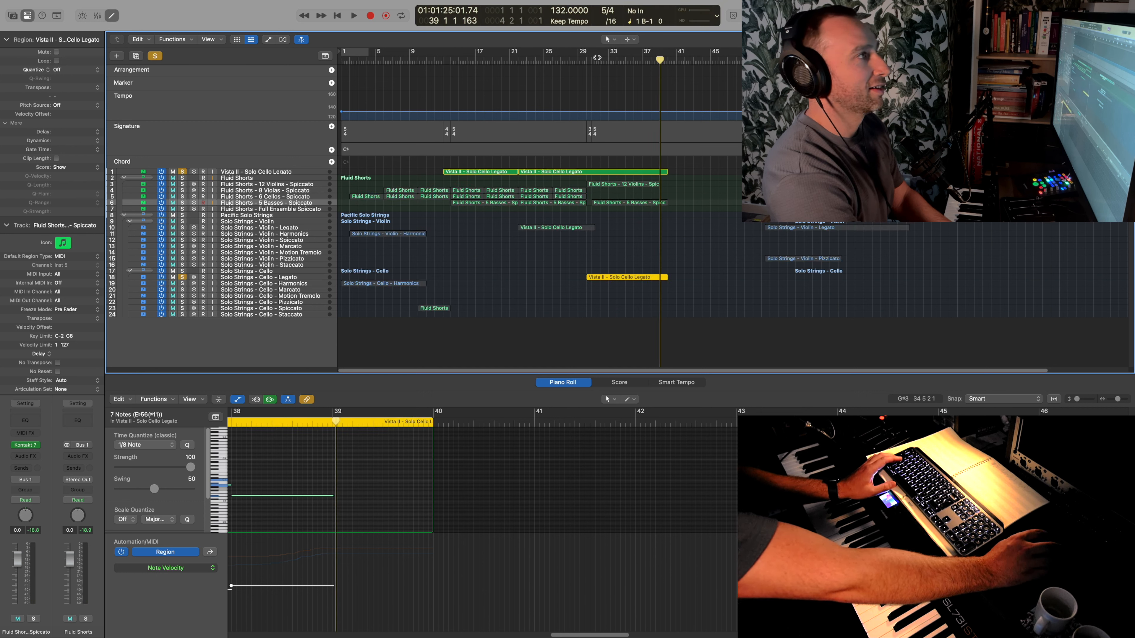
double_click(588, 61)
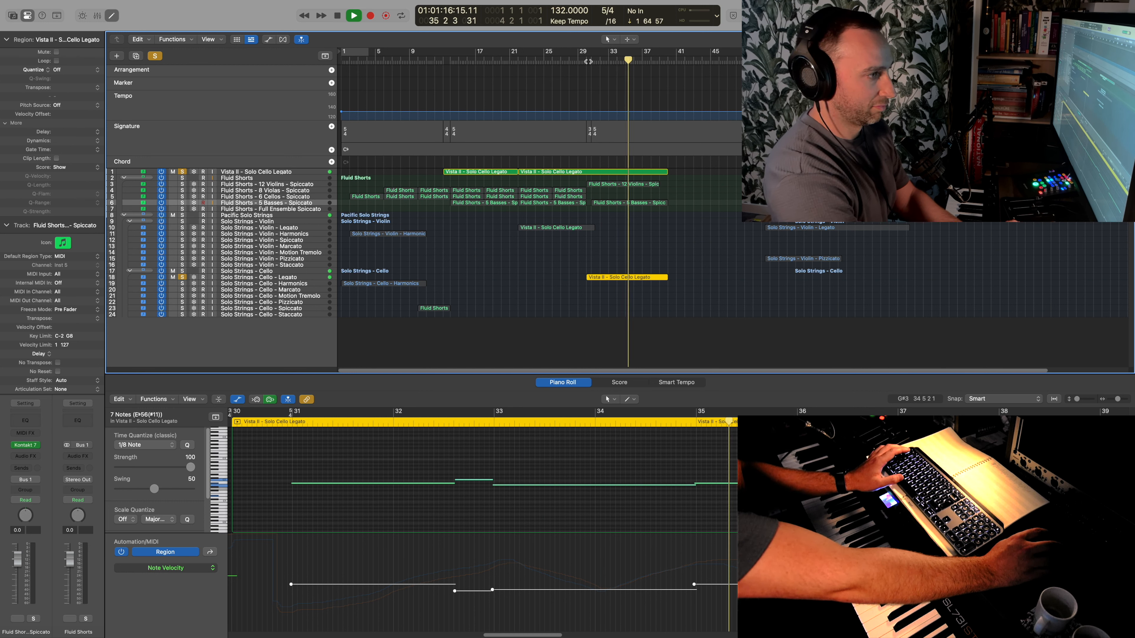
key(space)
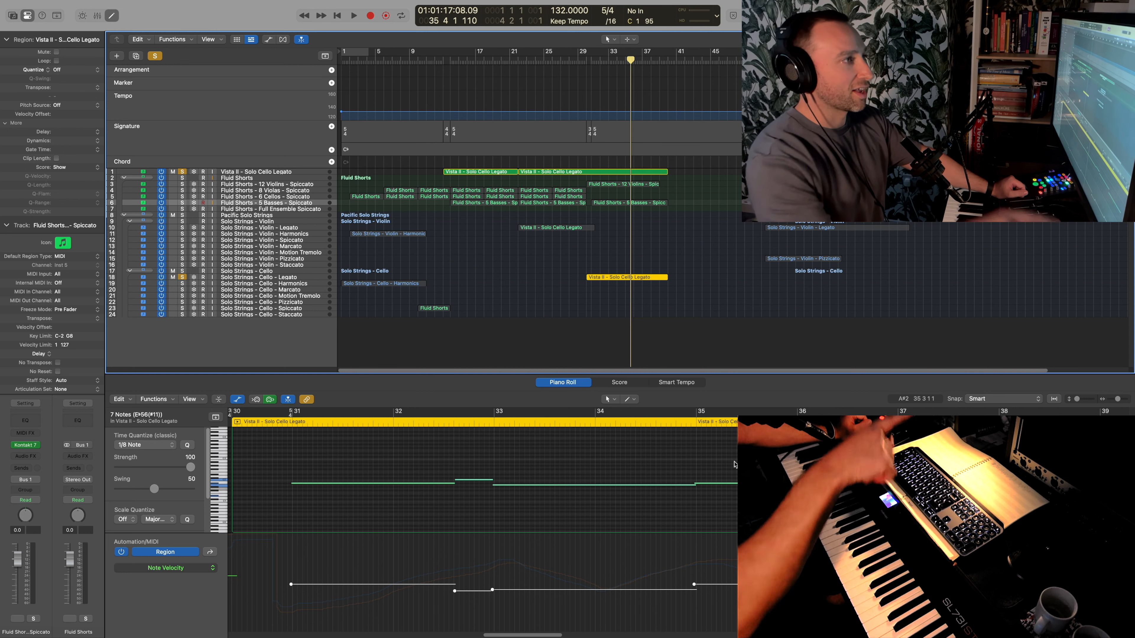
- Compare the Kontakt settings of the Solo Strings Cello Legato and Vista II Solo Cello Legato instruments side by side, then close both
click(735, 315)
click(625, 278)
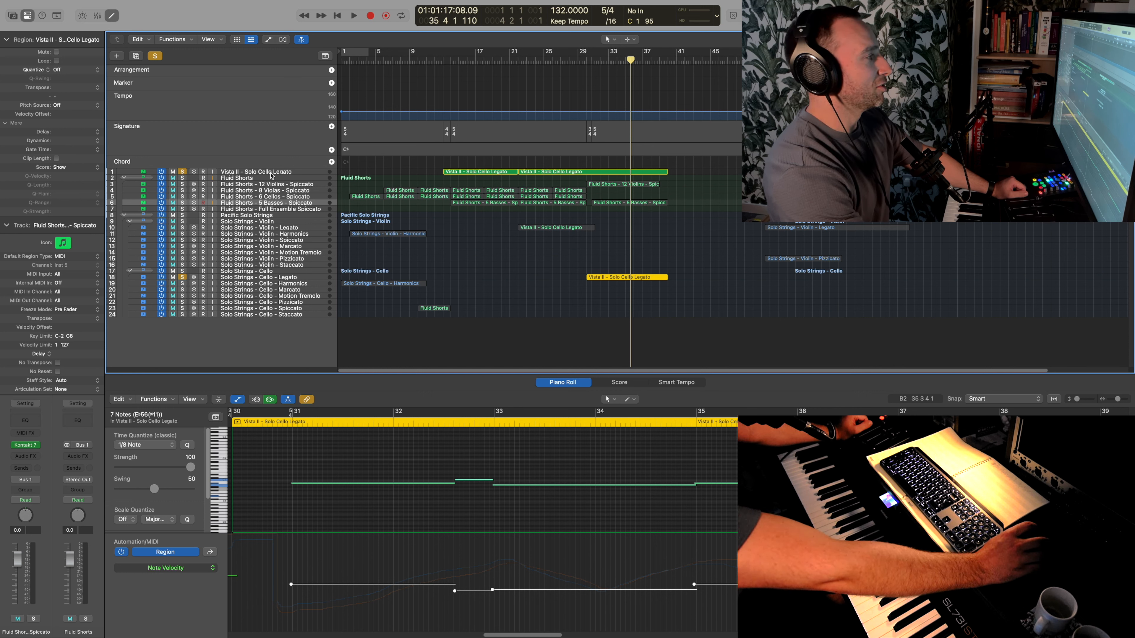
click(316, 279)
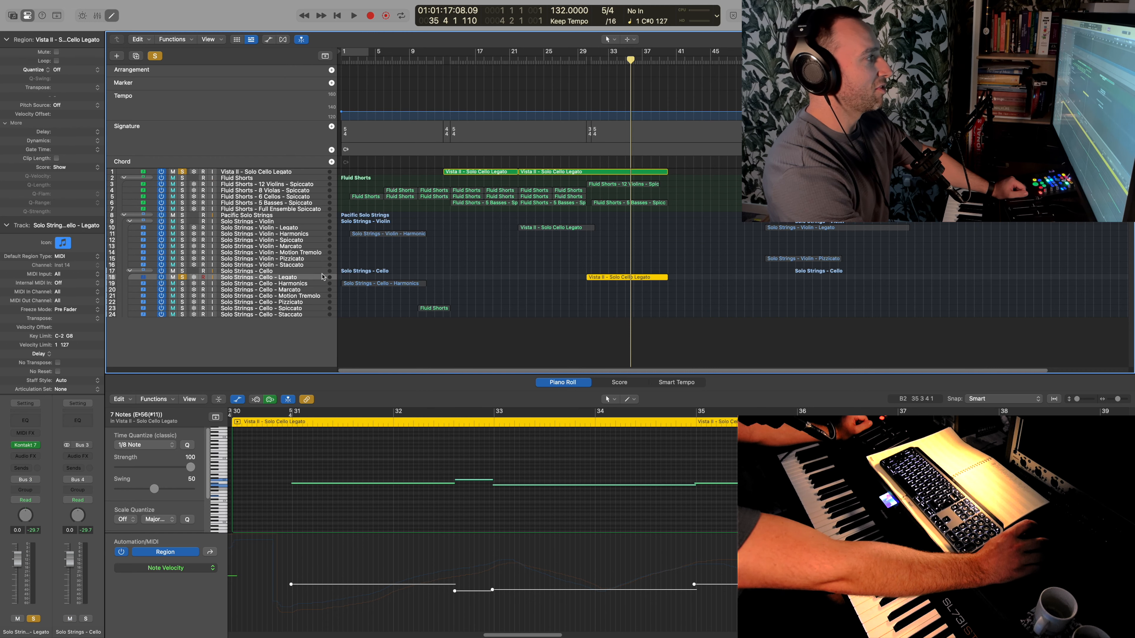
click(25, 445)
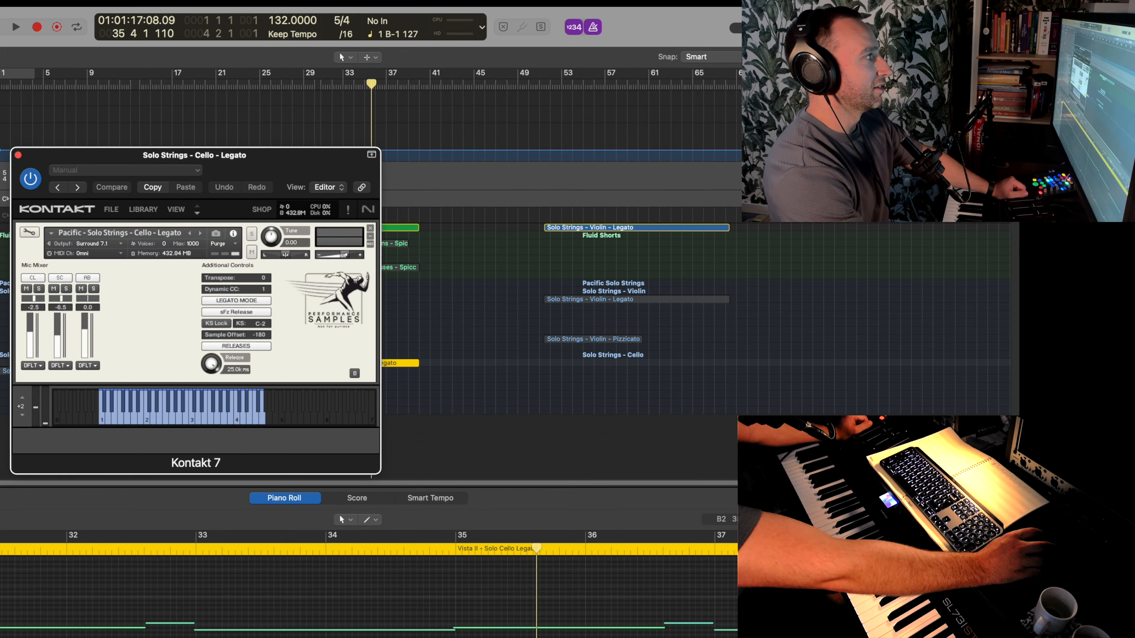
click(28, 208)
drag(260, 168, 634, 163)
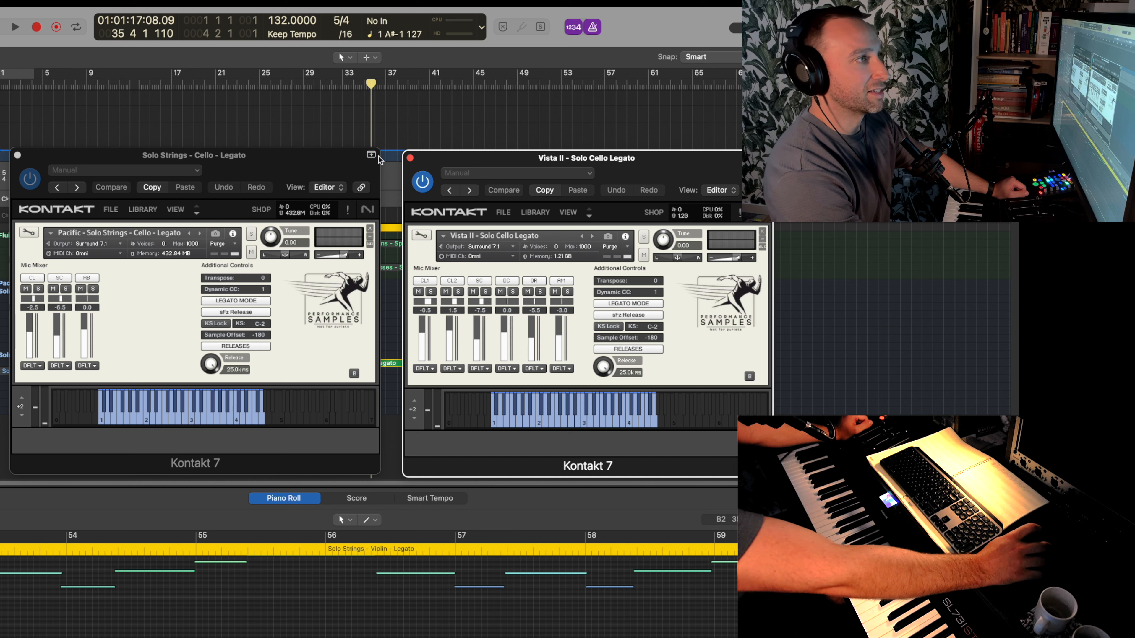
click(410, 157)
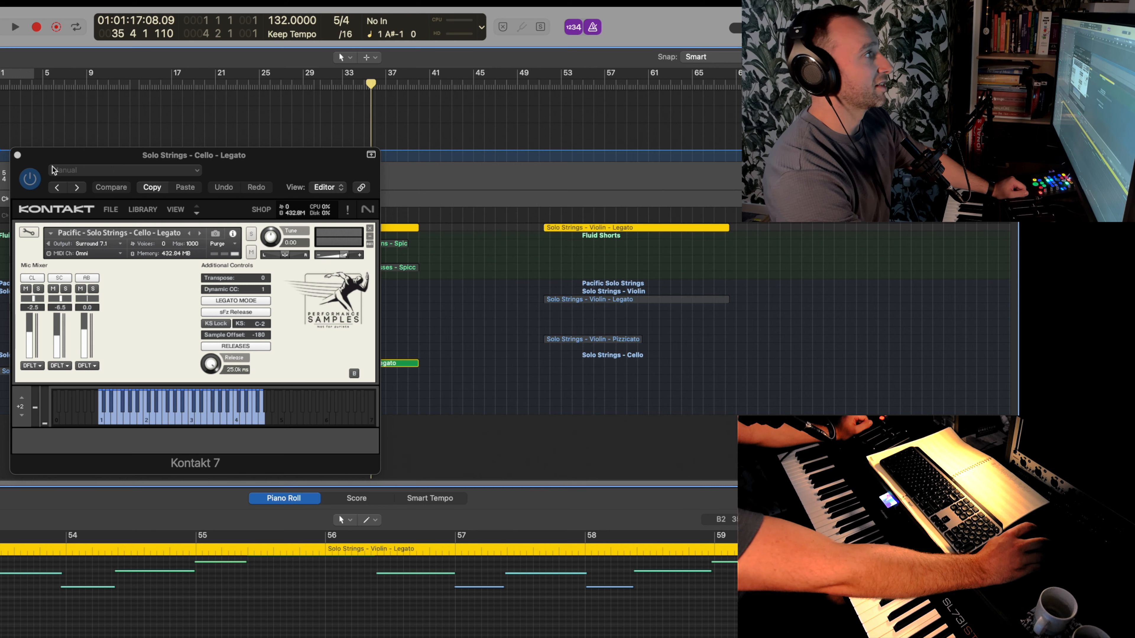
click(17, 155)
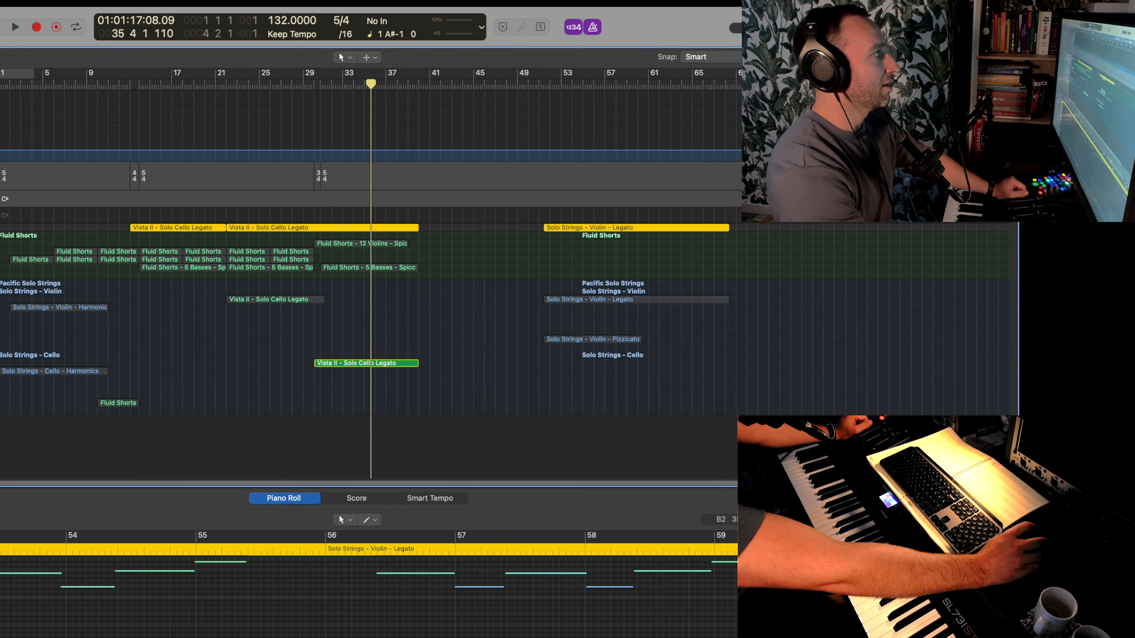
- Clear the track solos and move the three leftover Solo Strings violin legato and pizzicato regions further along the timeline
key(ctrl+s)
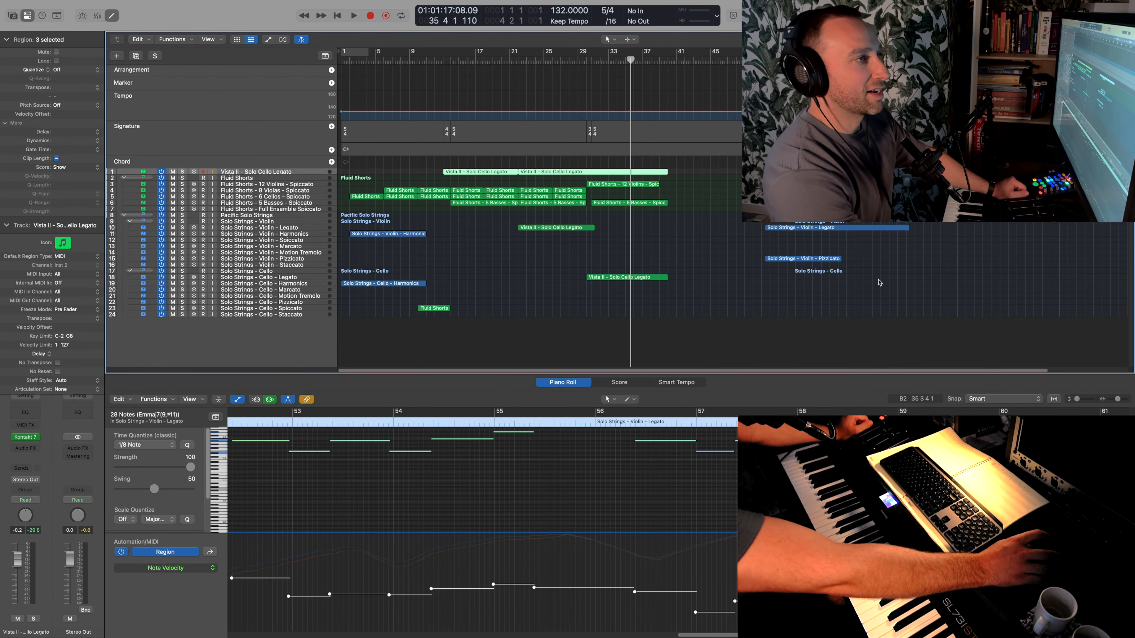
drag(856, 291, 1071, 172)
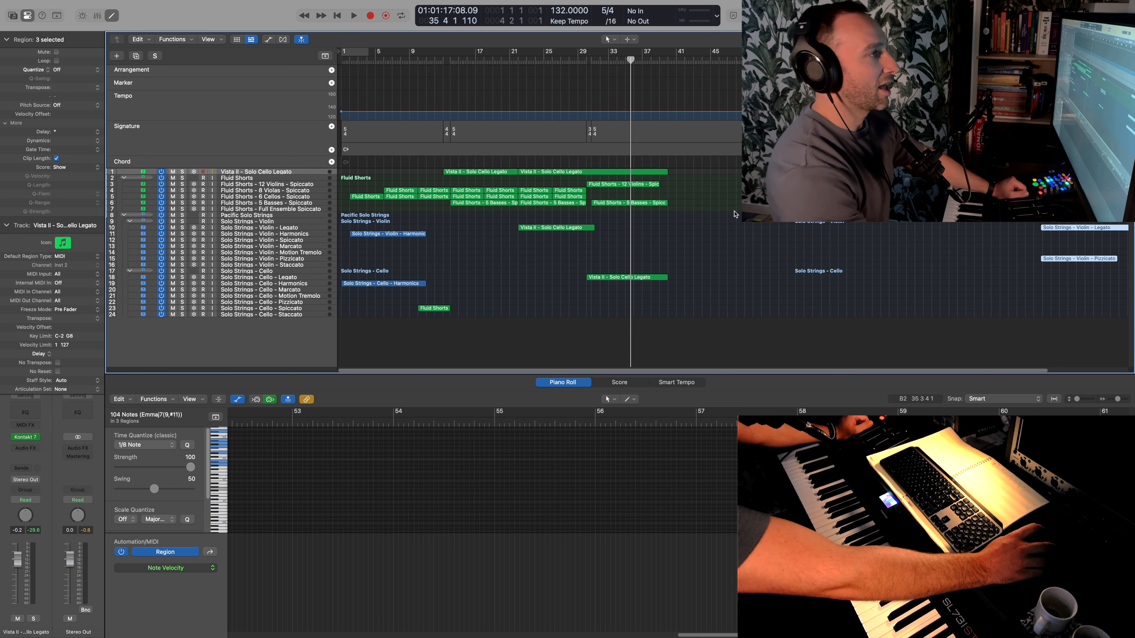
- Record a Solo Strings Violin Harmonics part around bar 35 and add an 8 Violas Spiccato part from bar 36 to 40
click(624, 61)
click(299, 237)
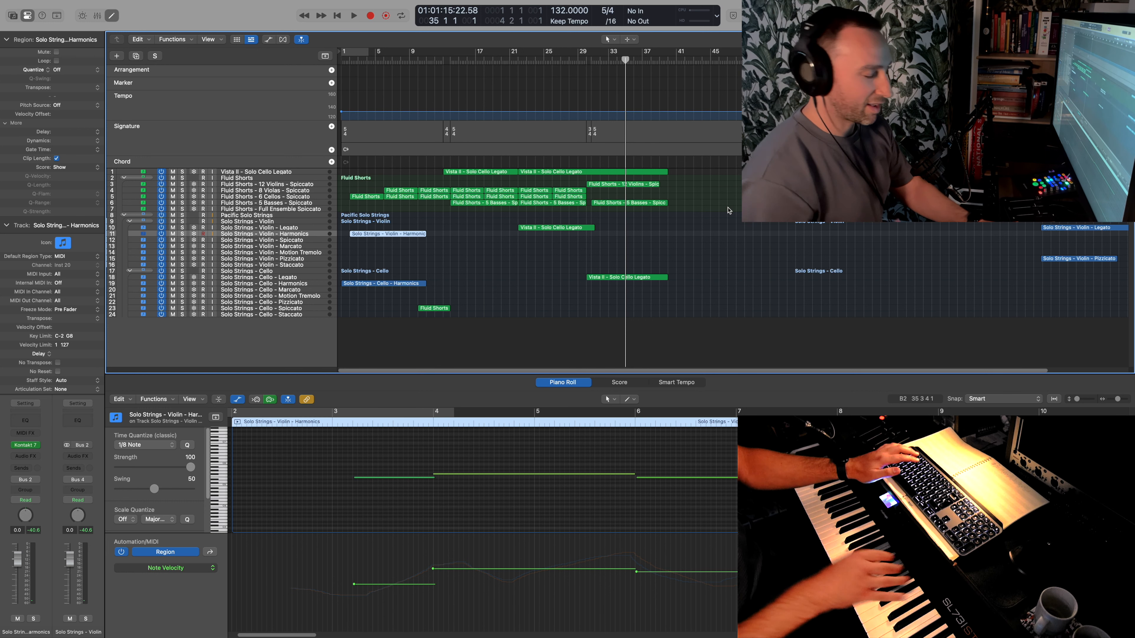
key(r)
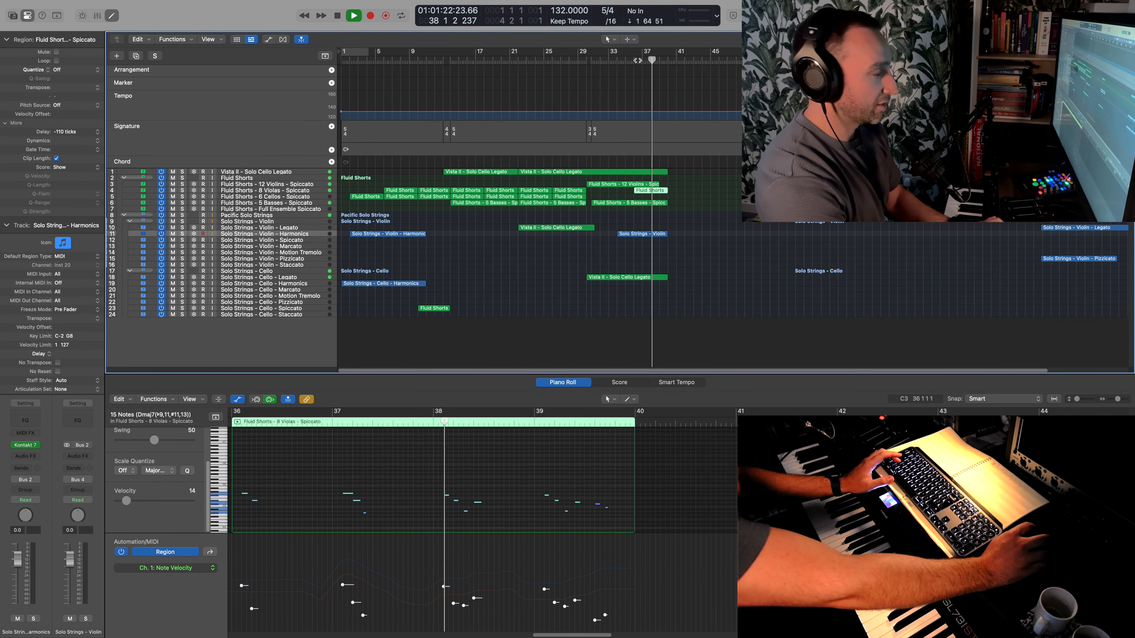
key(space)
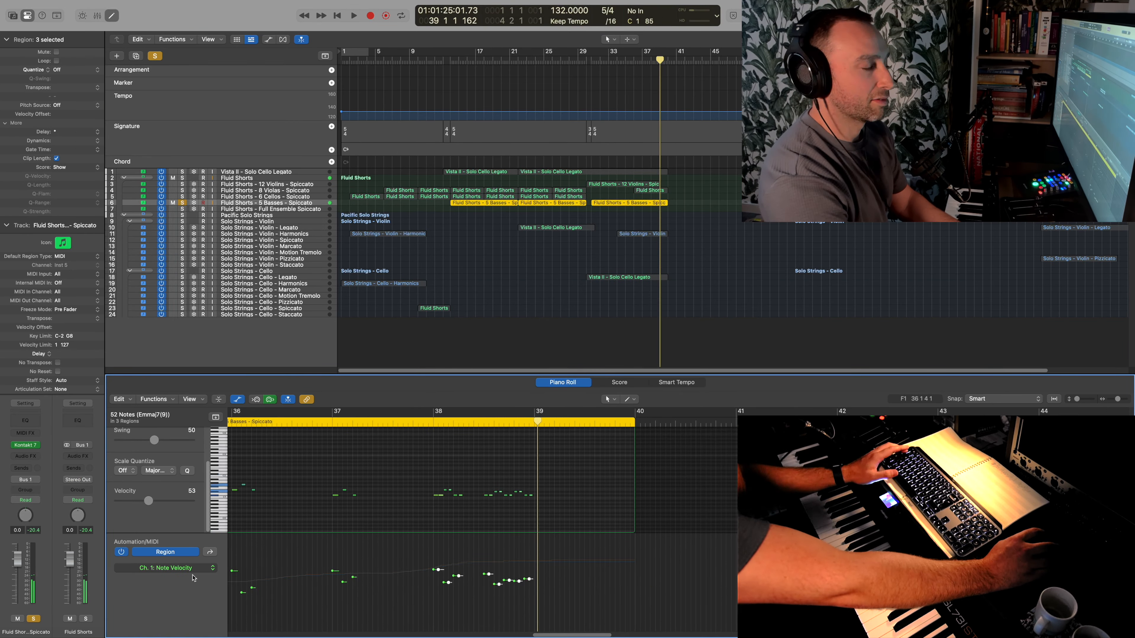
- Continue the viola and cello spiccato parts from bar 40 and layer solo cello pizzicato and solo violin staccato parts over them
click(650, 190)
key(space)
key(space)
key(space)
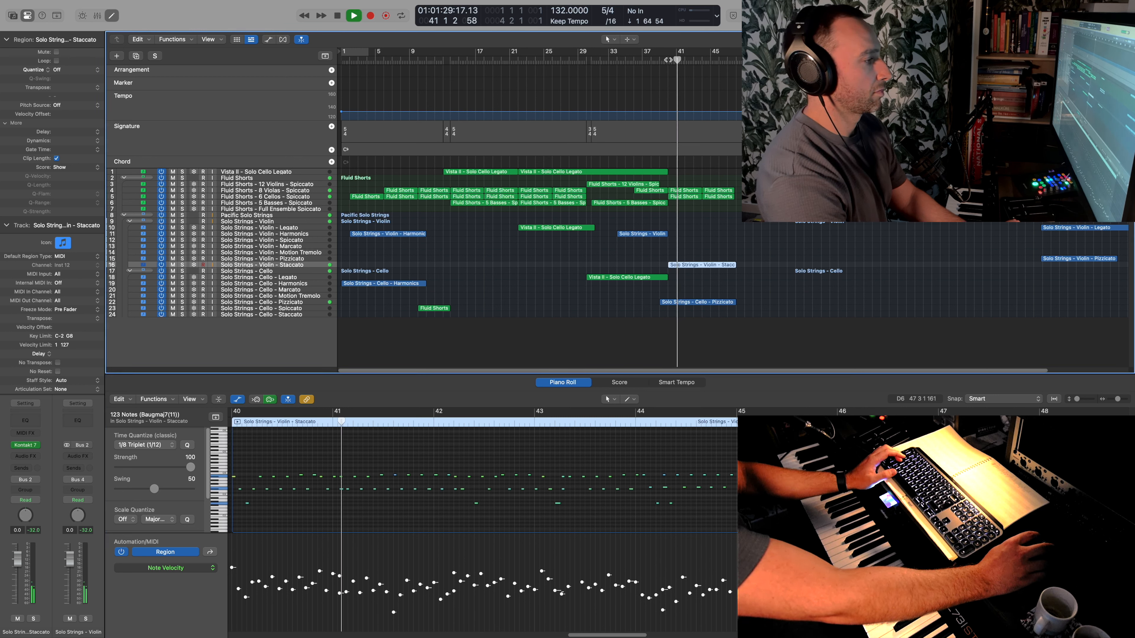
- Remove the violin staccato layer and extend the Solo Strings Violin Harmonics part to bar 48
click(523, 462)
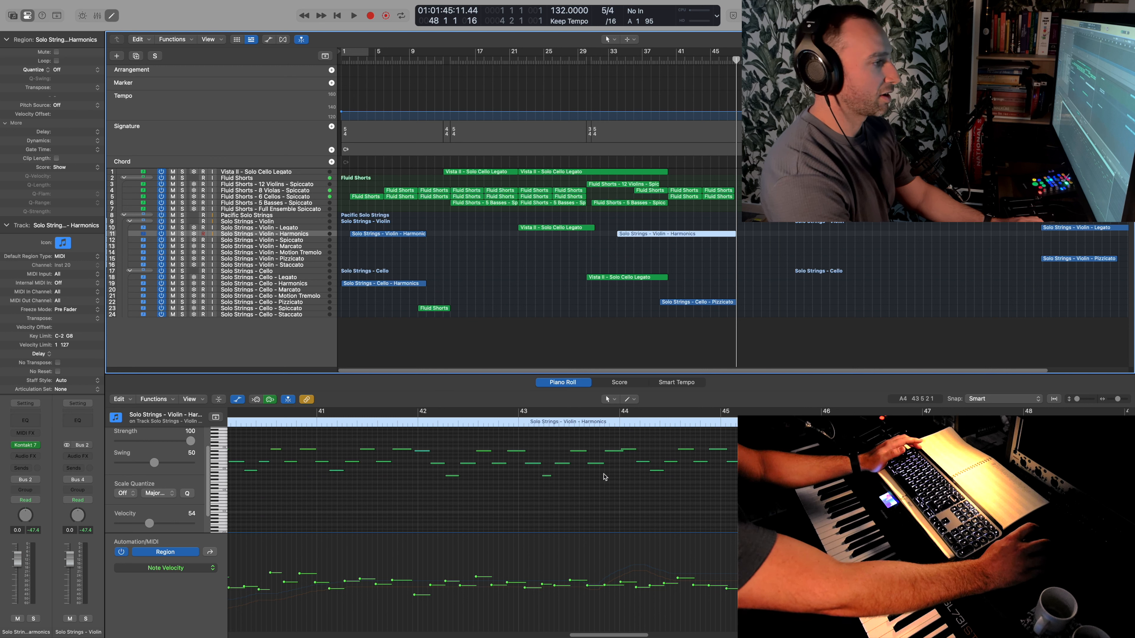
scroll(604, 477, left, 3)
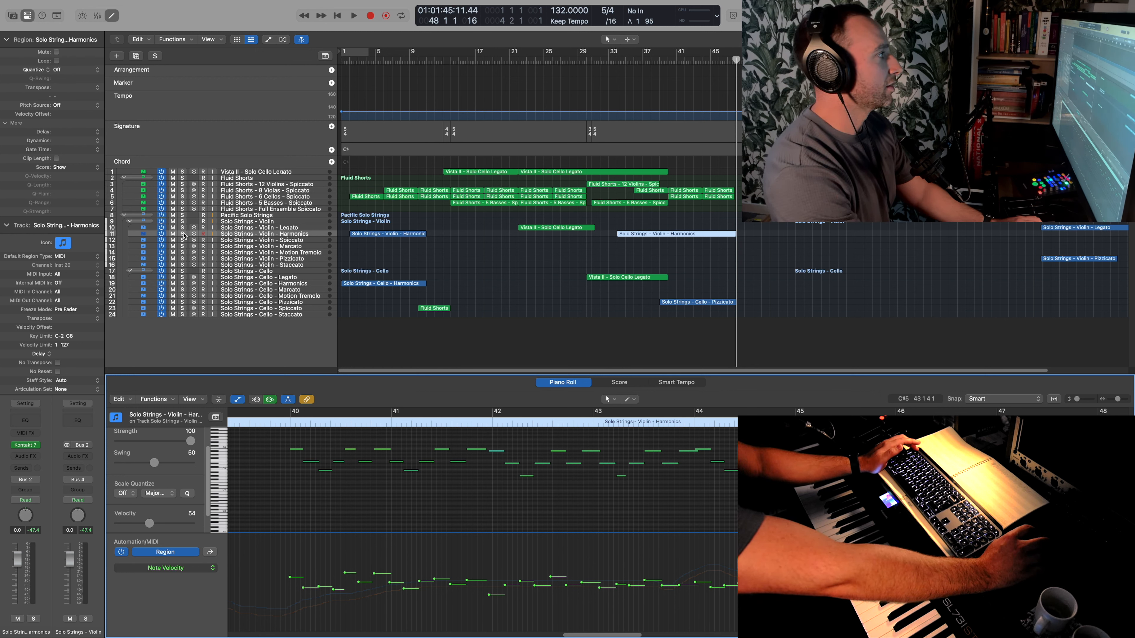
- Raise the note velocities of the soloed Solo Strings Violin Harmonics region around bars 40 to 48 and record a further pass over it
click(183, 234)
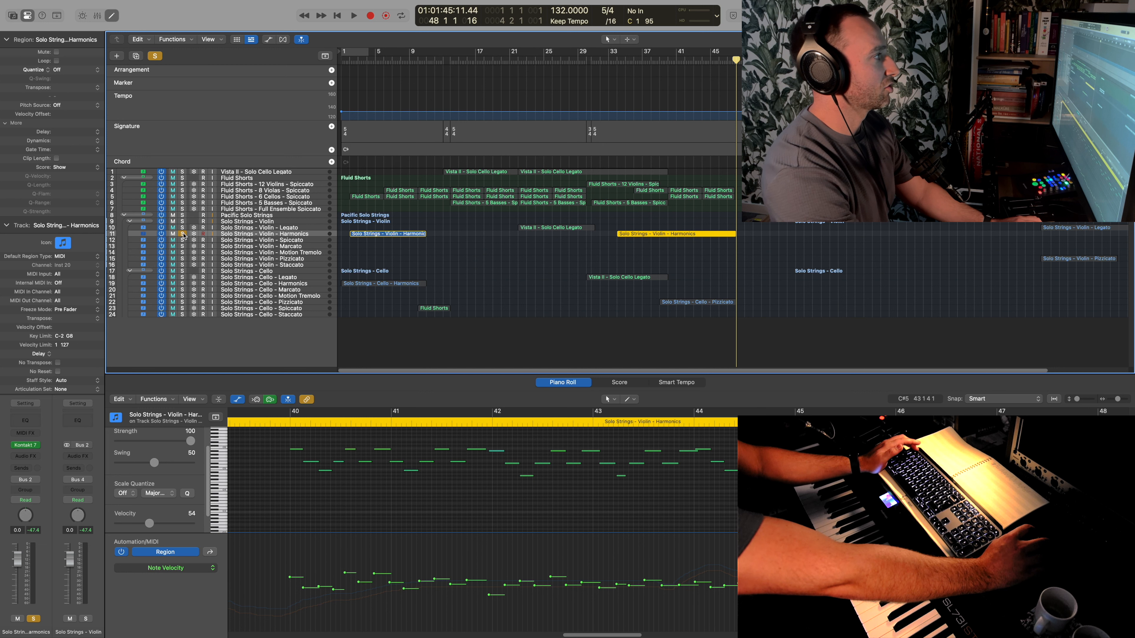
click(668, 61)
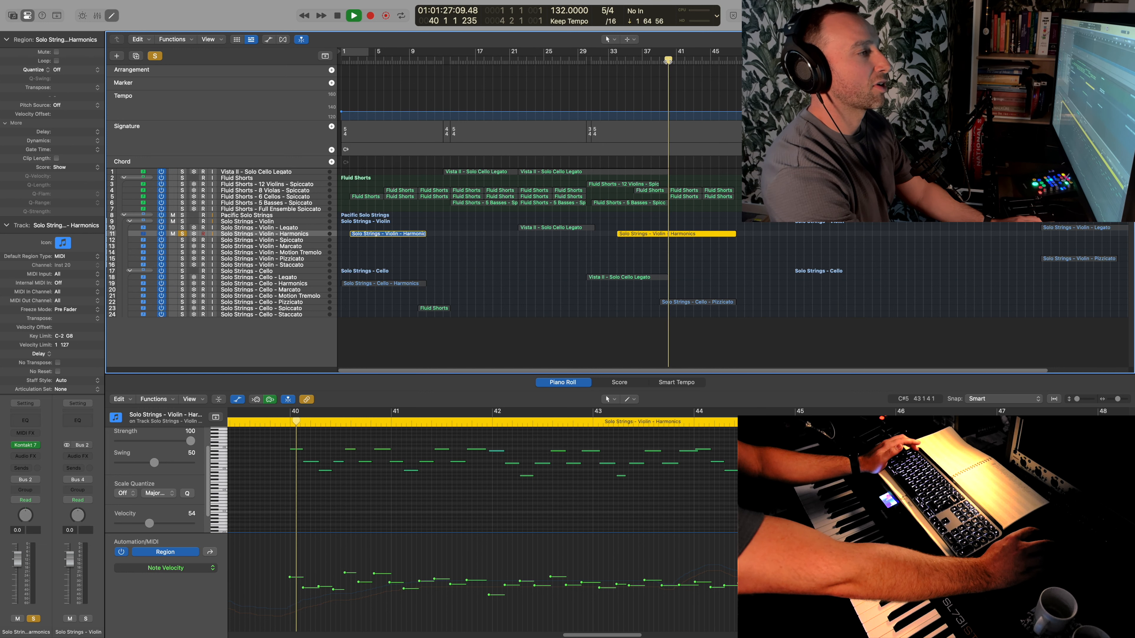
key(super+a)
key(space)
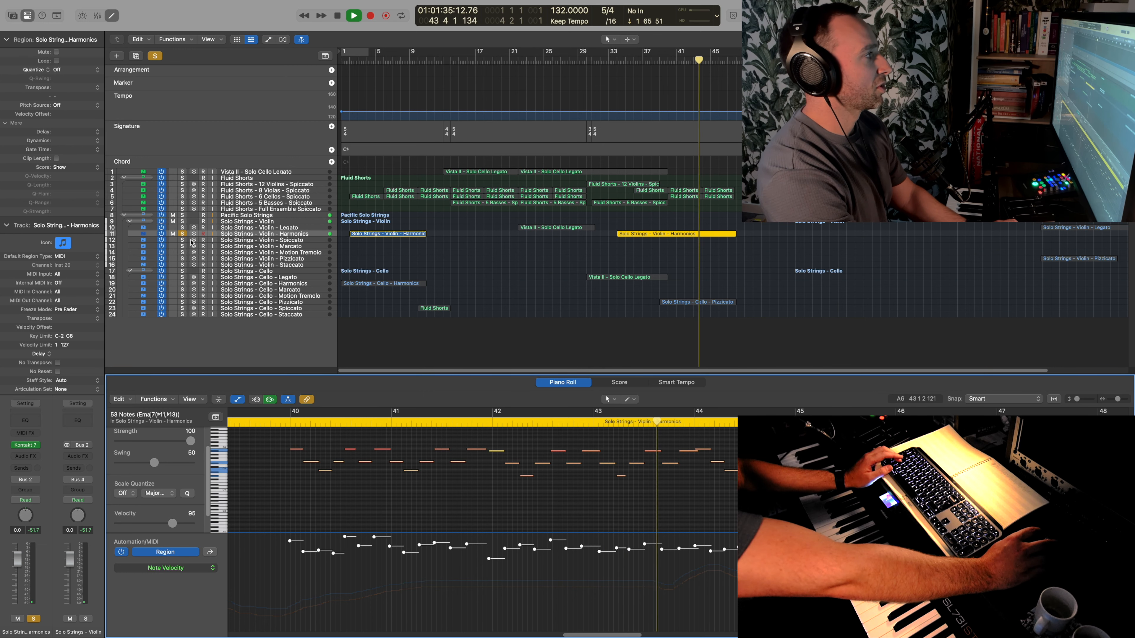
key(r)
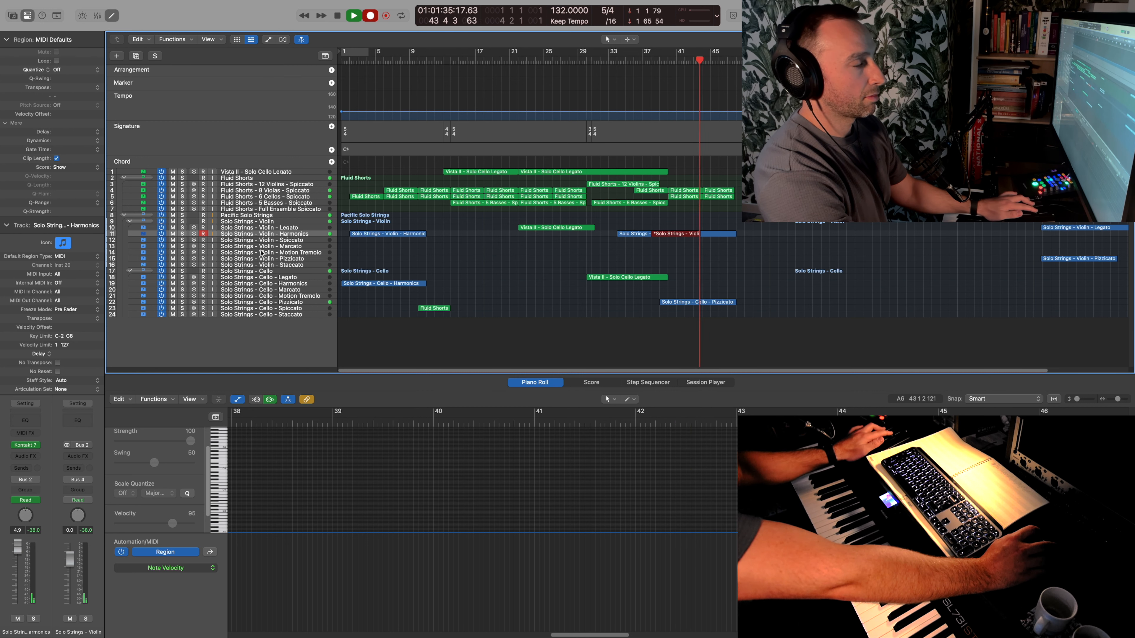
key(space)
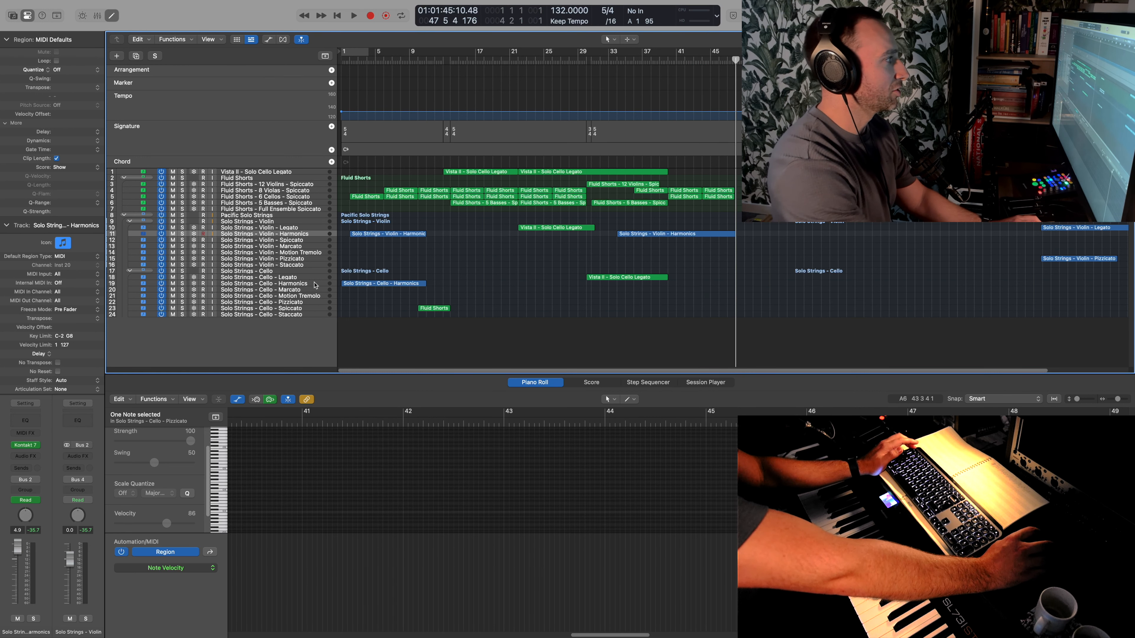
- Try recording a Solo Strings Cello Harmonics part from bar 40 and undo the take
click(315, 285)
click(667, 62)
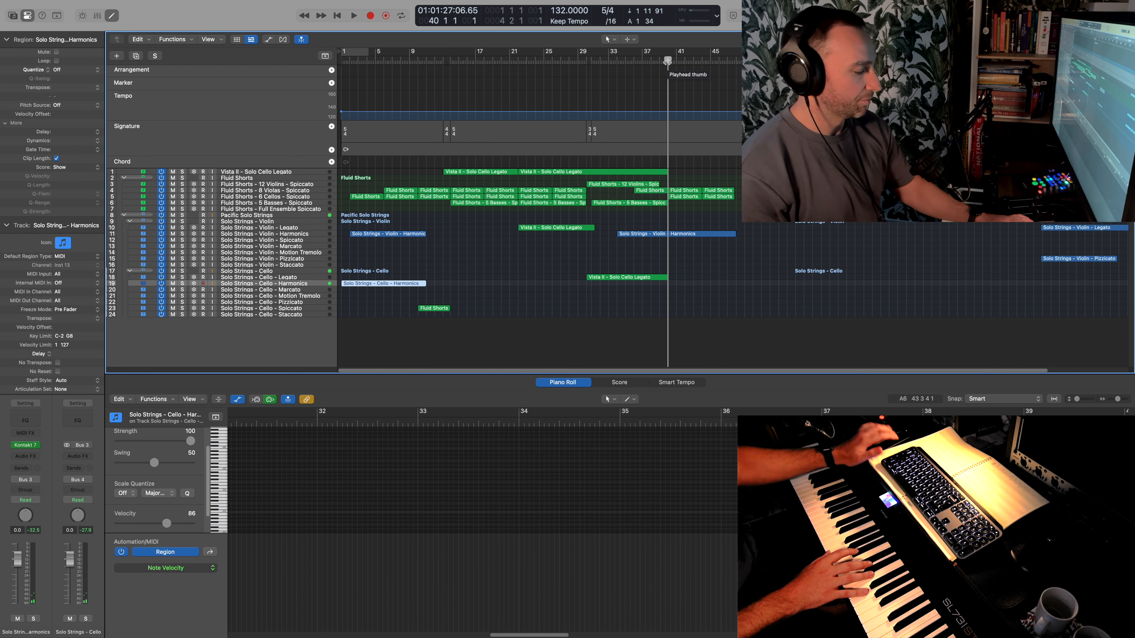
key(r)
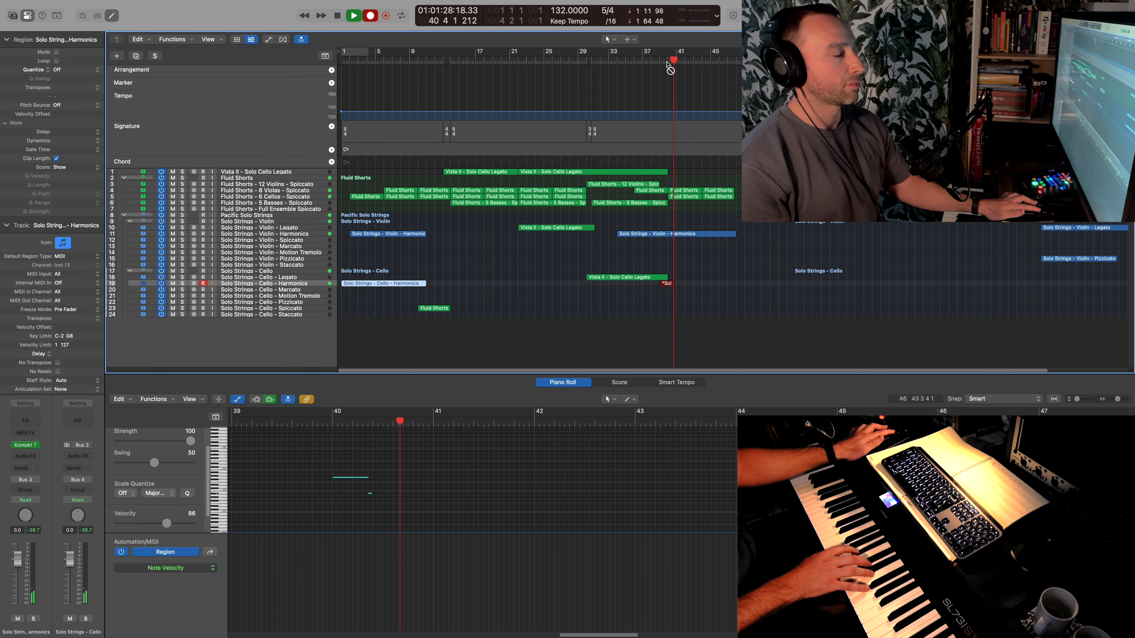
key(space)
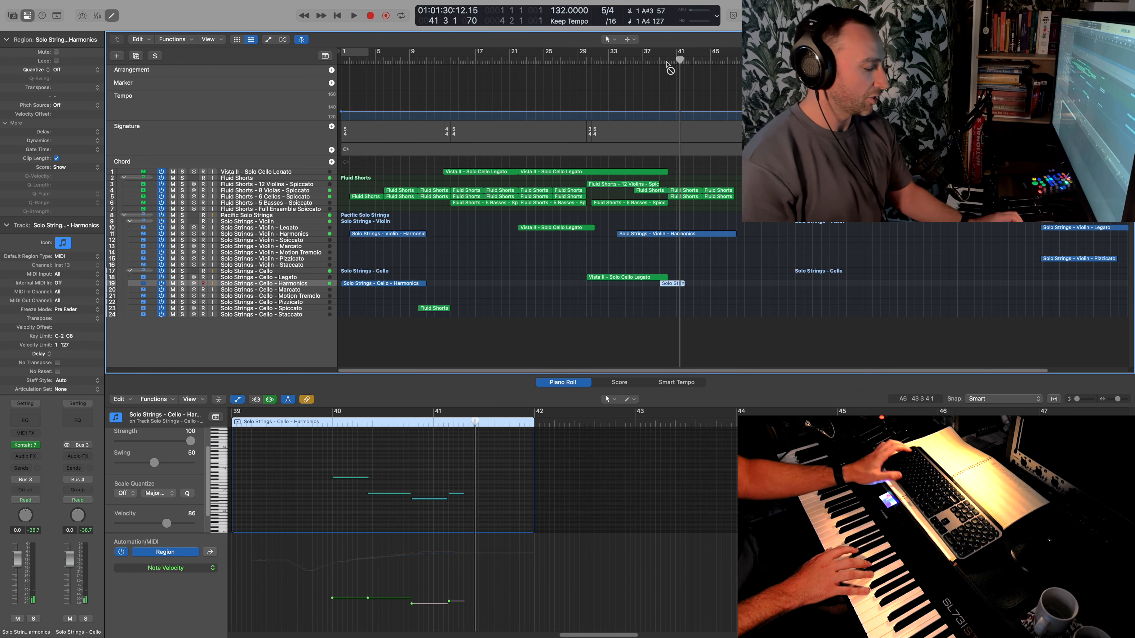
key(super+z)
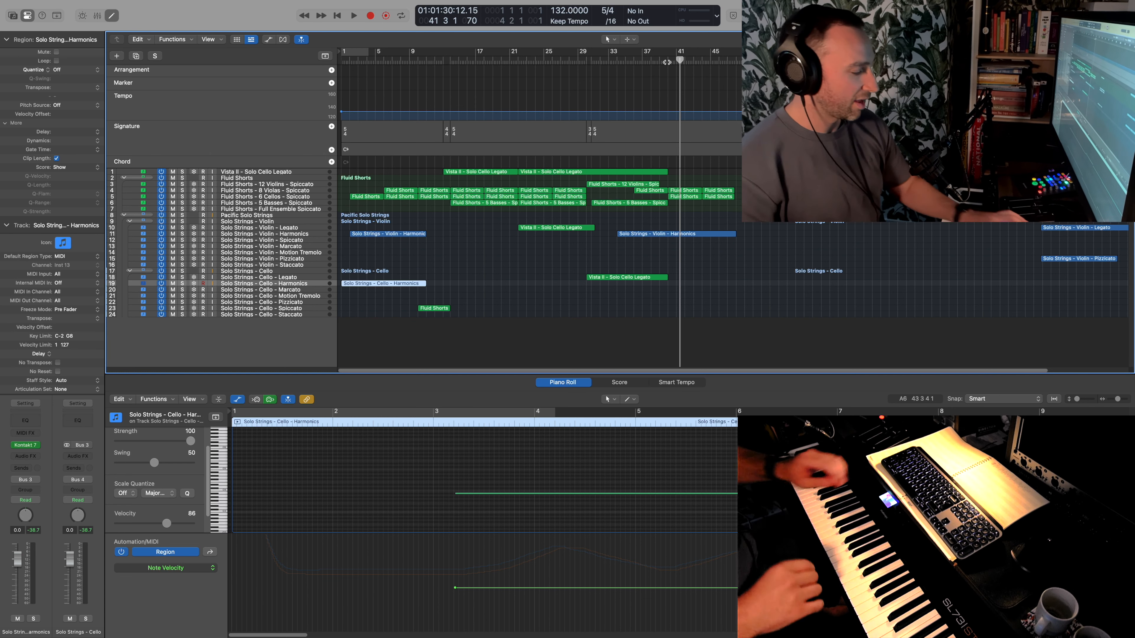
- Record a Solo Strings Cello Harmonics part from bar 40 to bar 48
click(667, 61)
key(r)
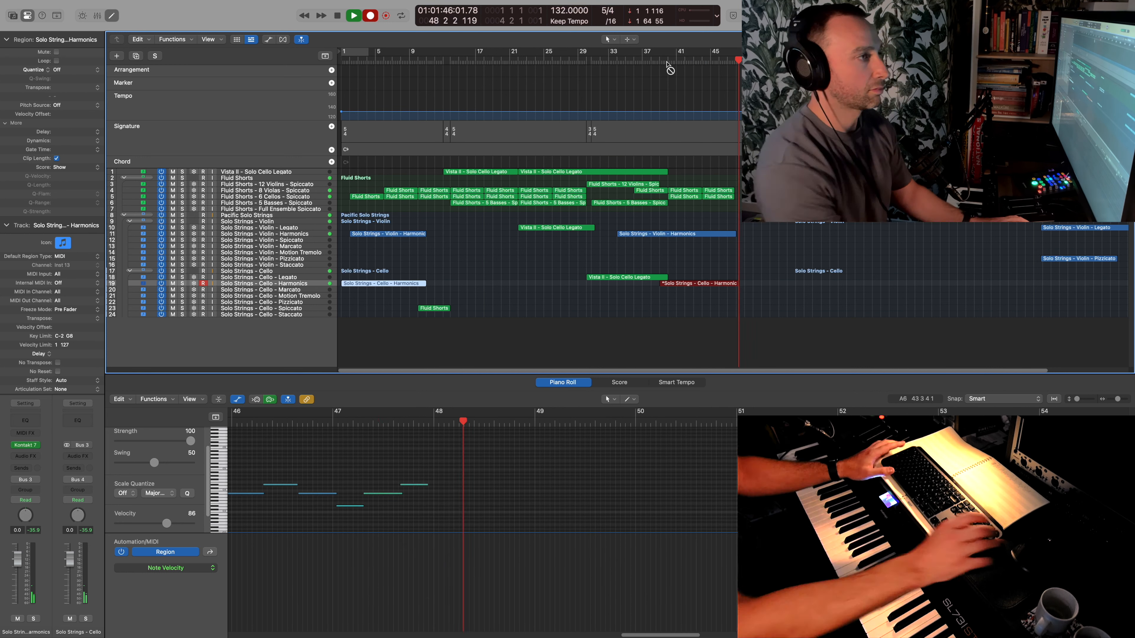
key(space)
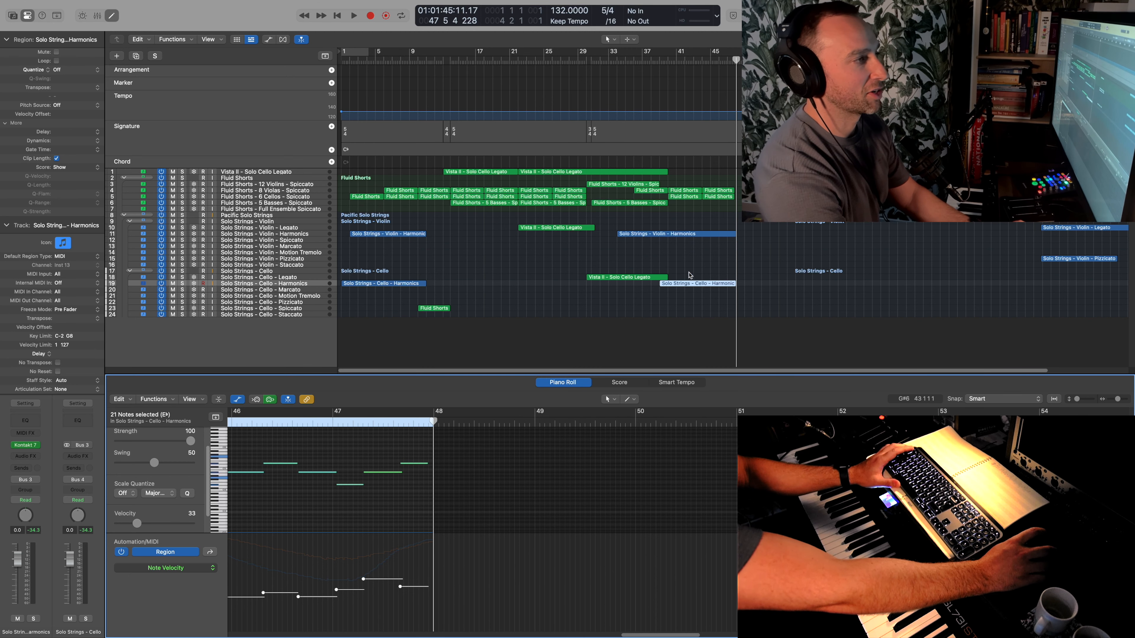
- Solo the violin and cello harmonics tracks, listen from bar 40, and clear the solos to hear them with the full arrangement
click(183, 234)
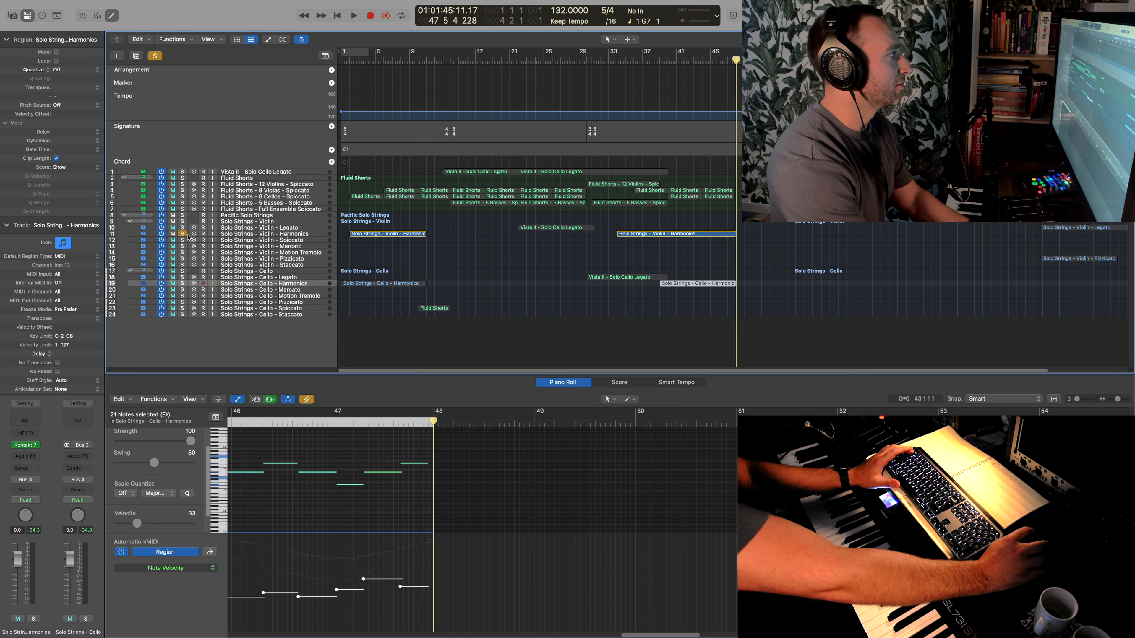
click(183, 283)
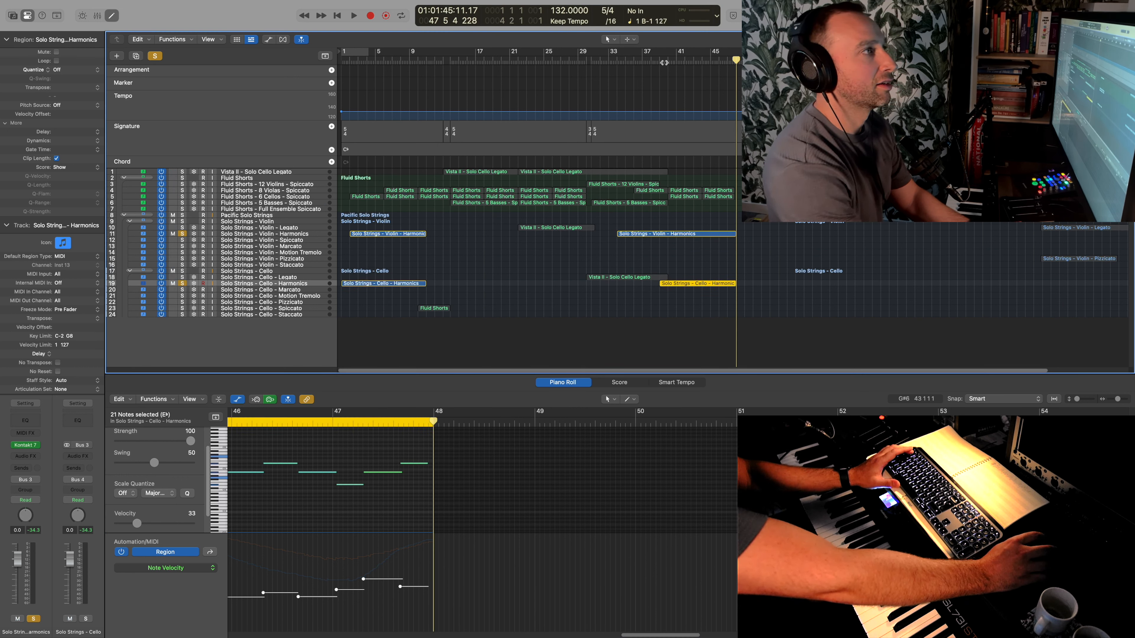
key(space)
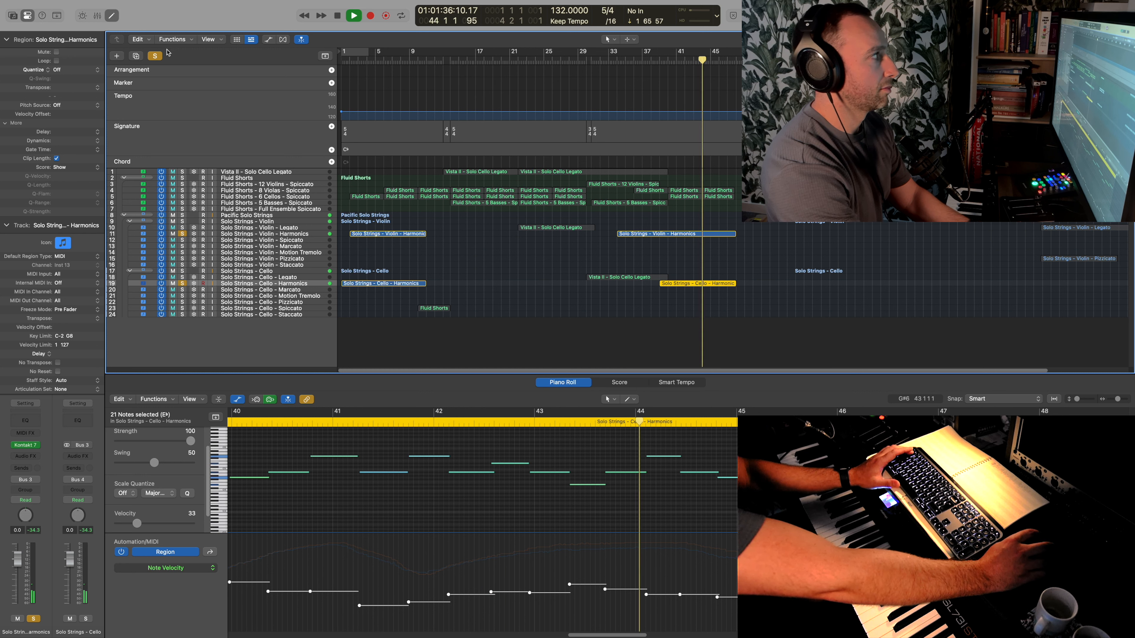
click(154, 56)
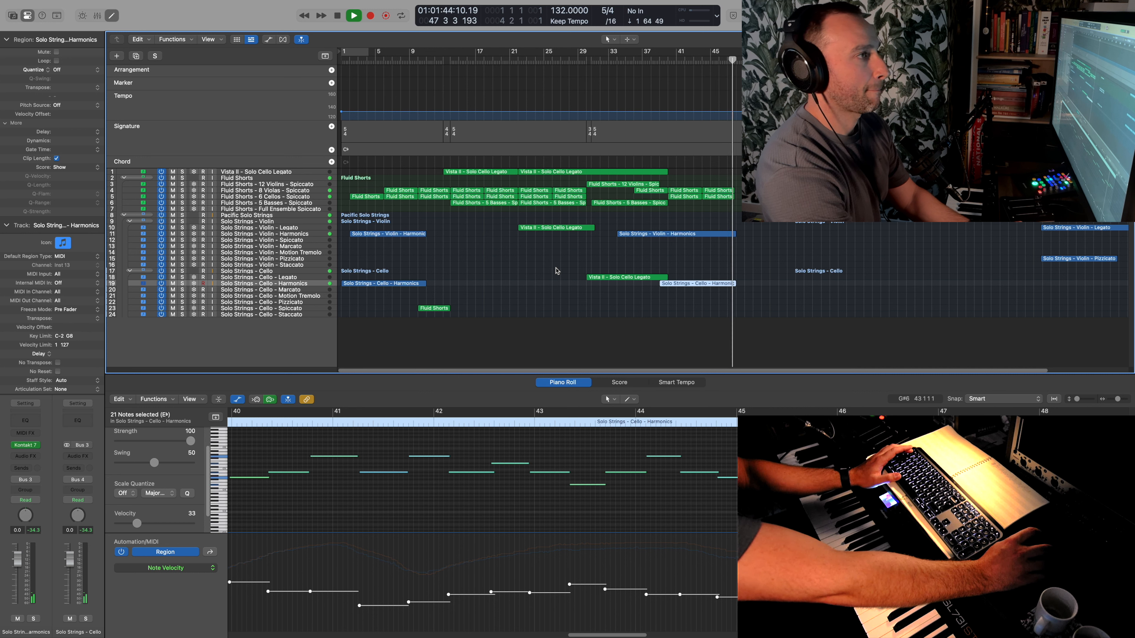
key(space)
- Copy the bar 13 cello legato and ensemble spiccato material to around bars 47 to 56, doubling the legato on the Solo Strings Violin and Cello Legato tracks
click(481, 172)
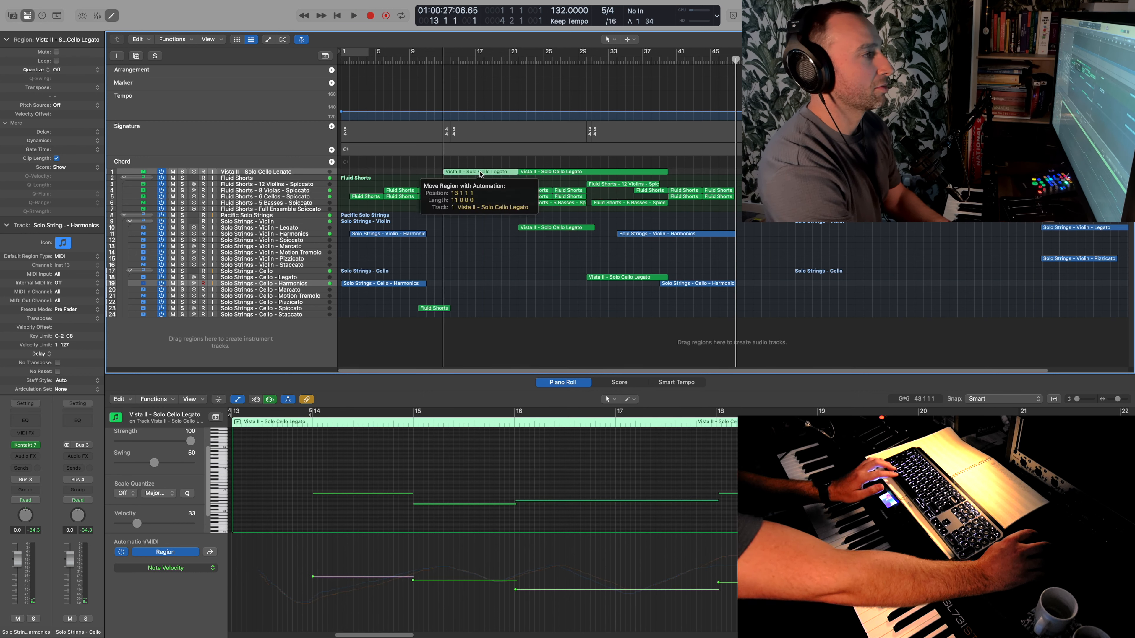
drag(504, 217, 799, 230)
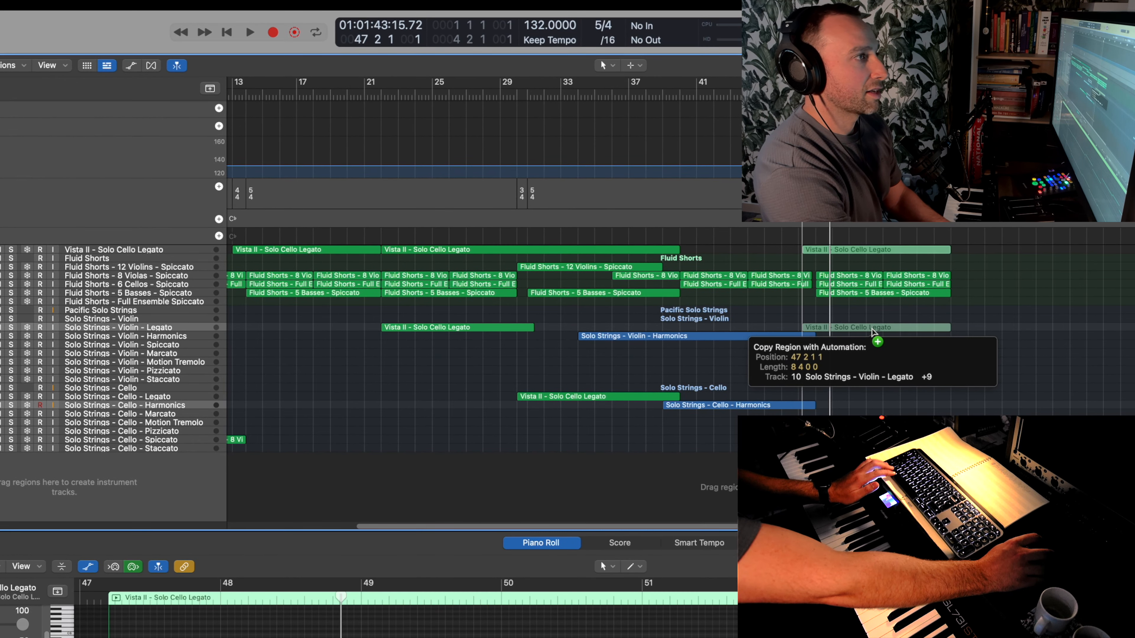
drag(871, 329, 873, 329)
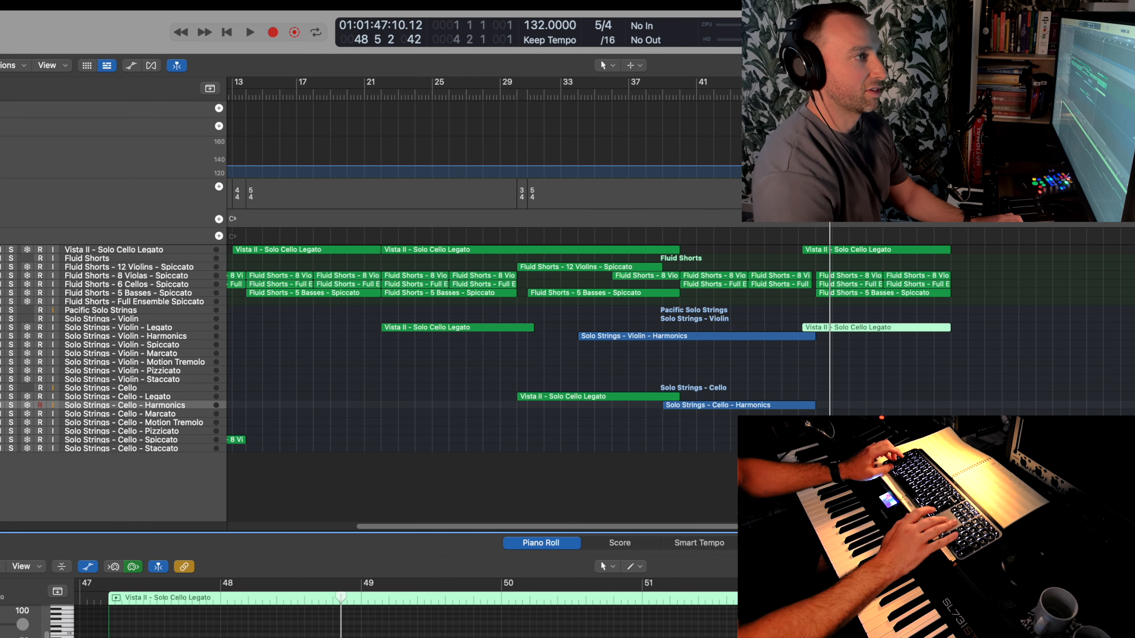
drag(858, 329, 857, 397)
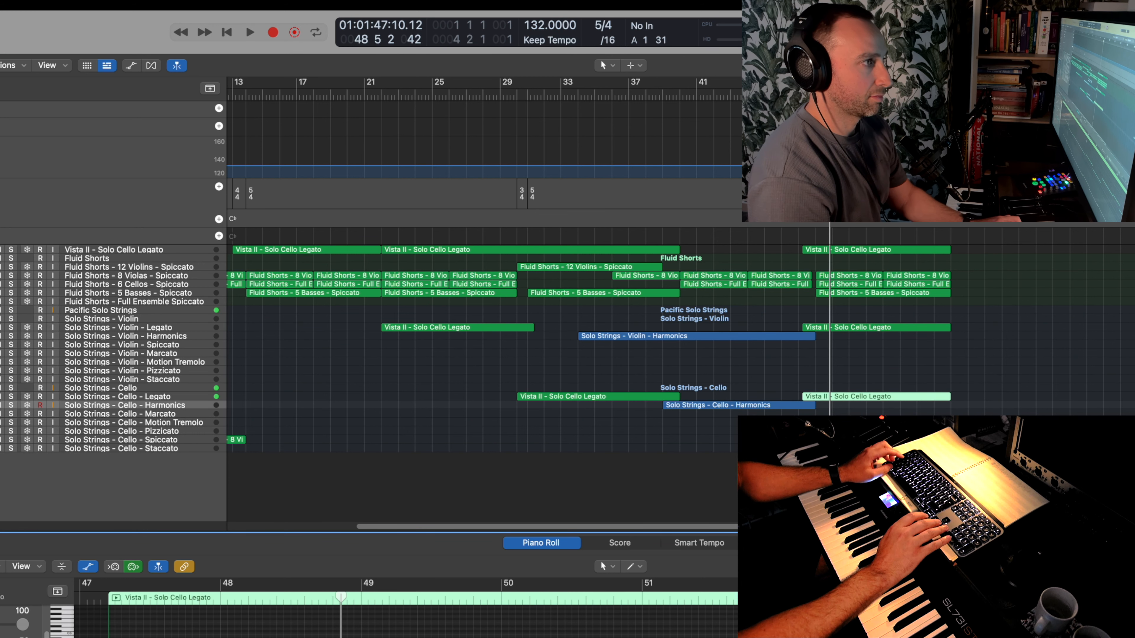
- Play back the copied legato and spiccato section up to bar 56
key(space)
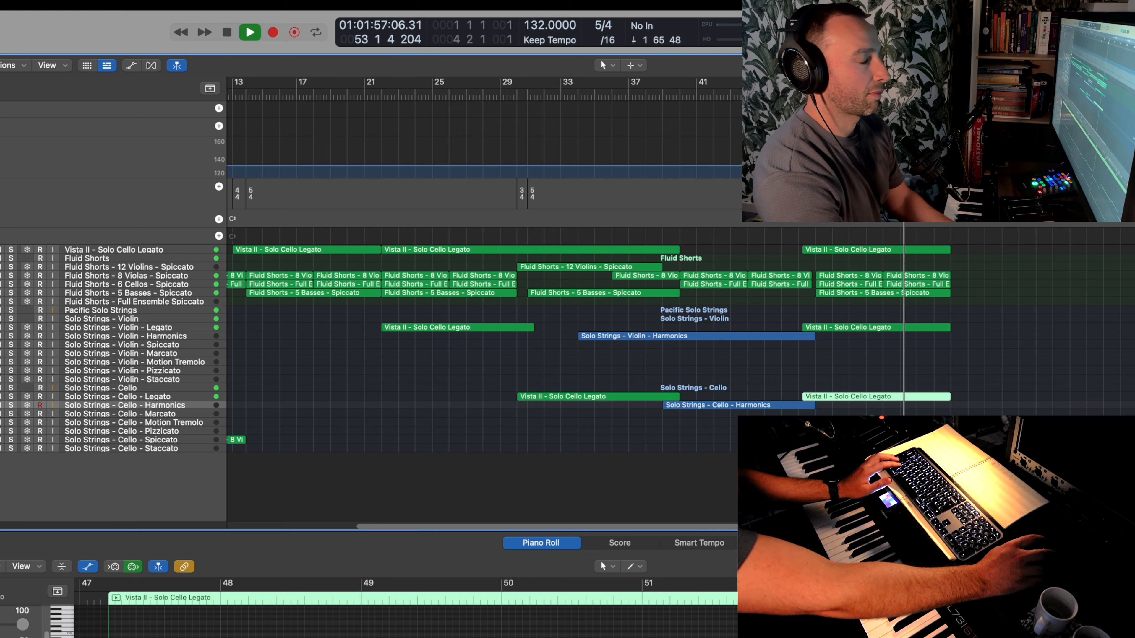
scroll(963, 228, right, 8)
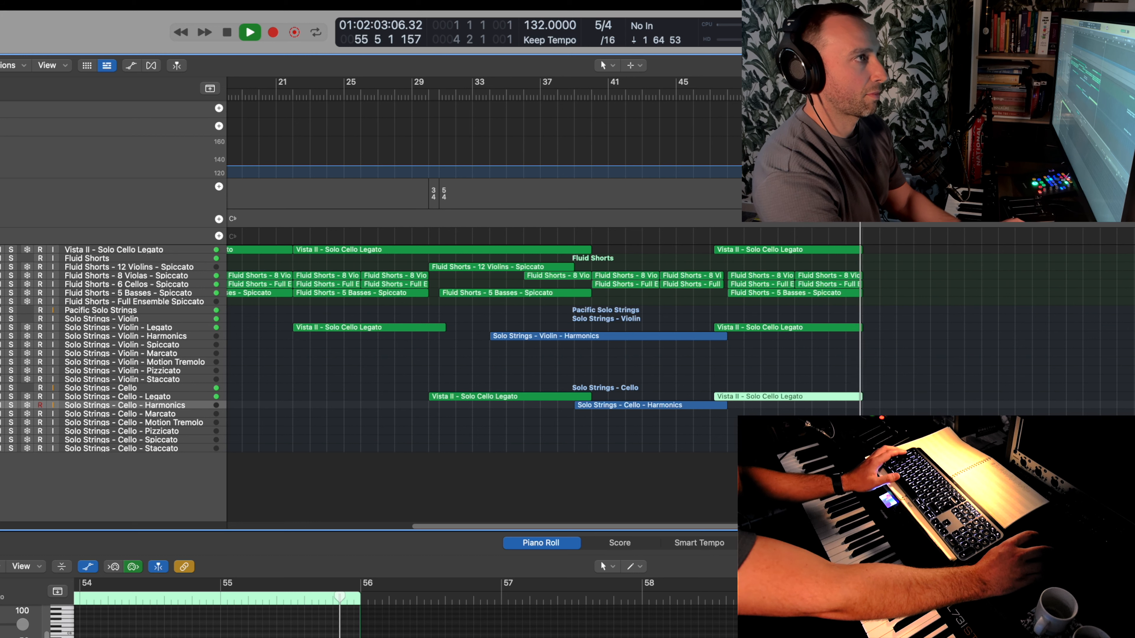
key(space)
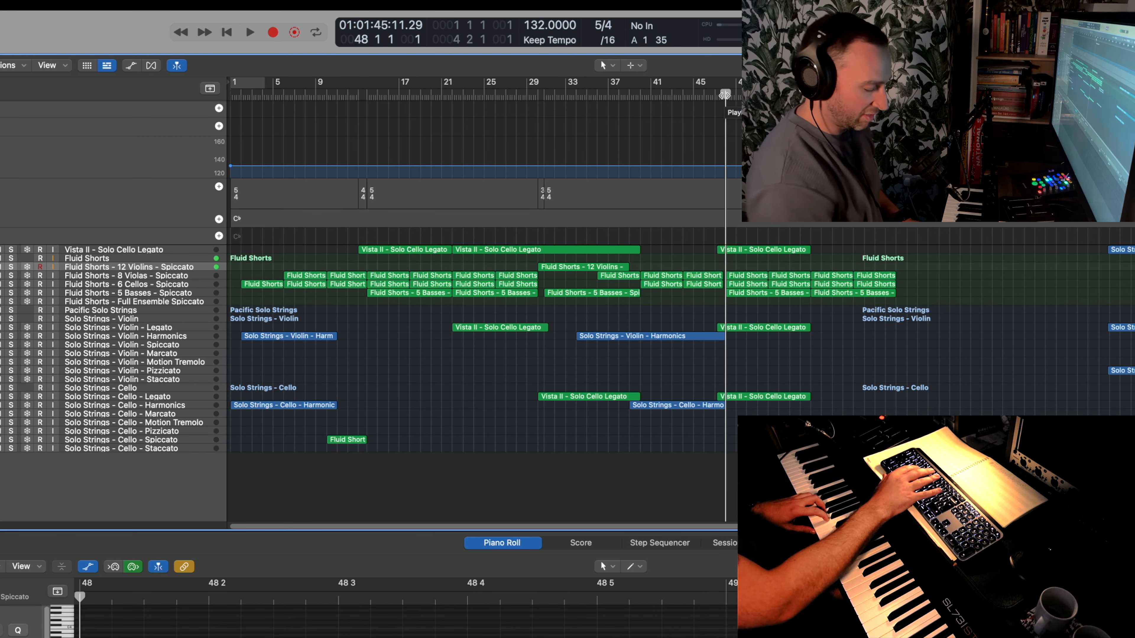
- Record a Fluid Shorts 12 Violins Spiccato part over bars 48 to 56
key(r)
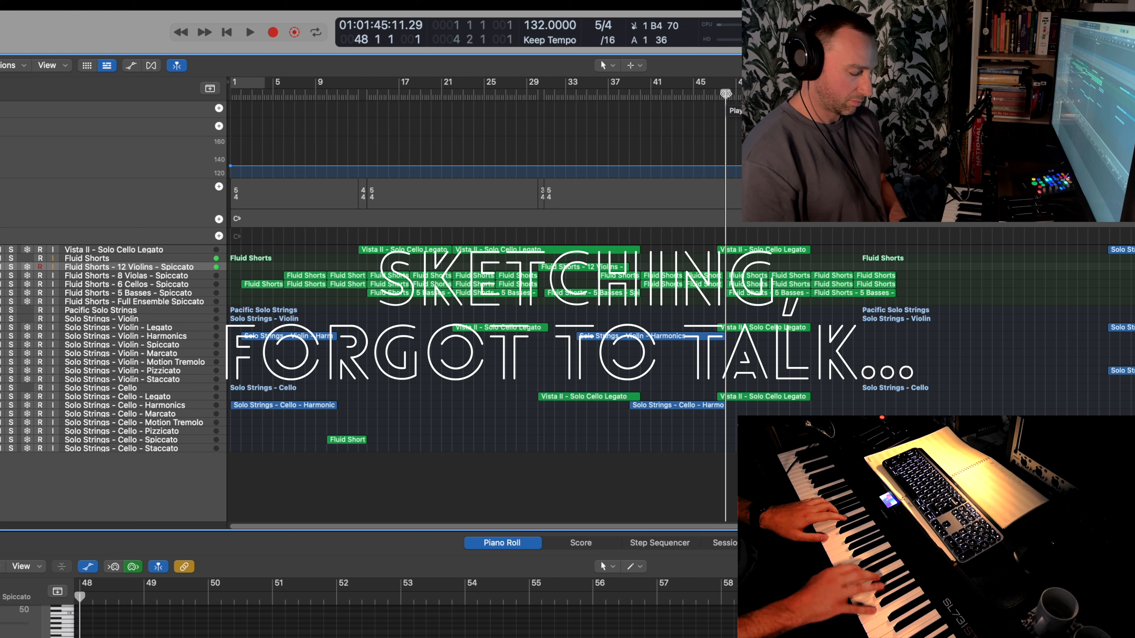
key(r)
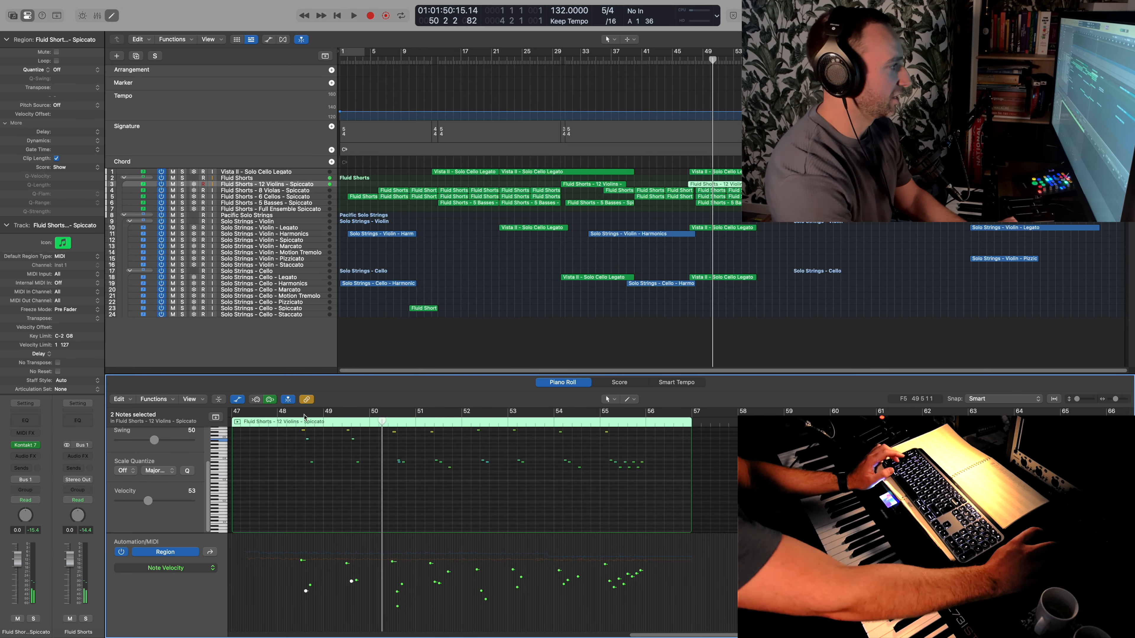
drag(602, 501, 602, 497)
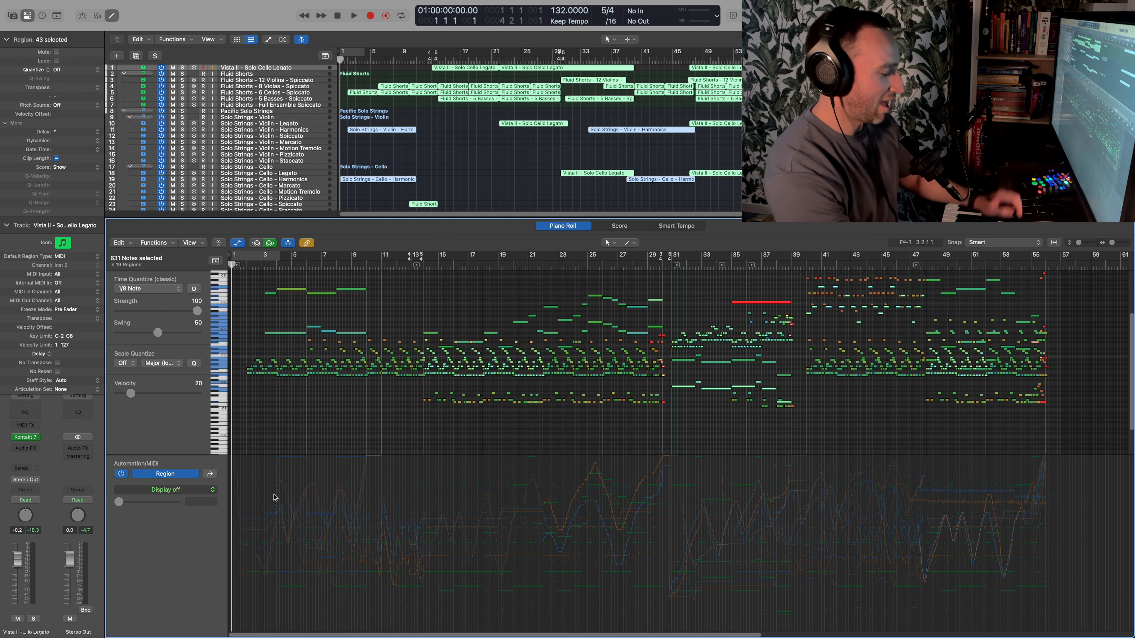
- Look over the mixer channels and return to the piano roll showing the notes of all selected regions
key(x)
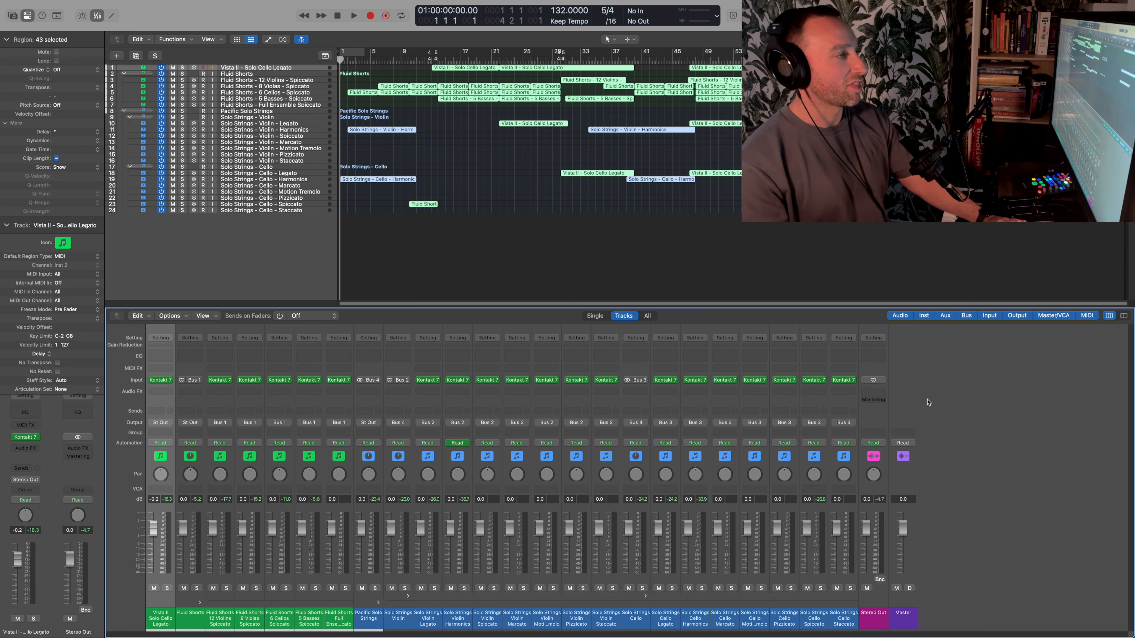
key(x)
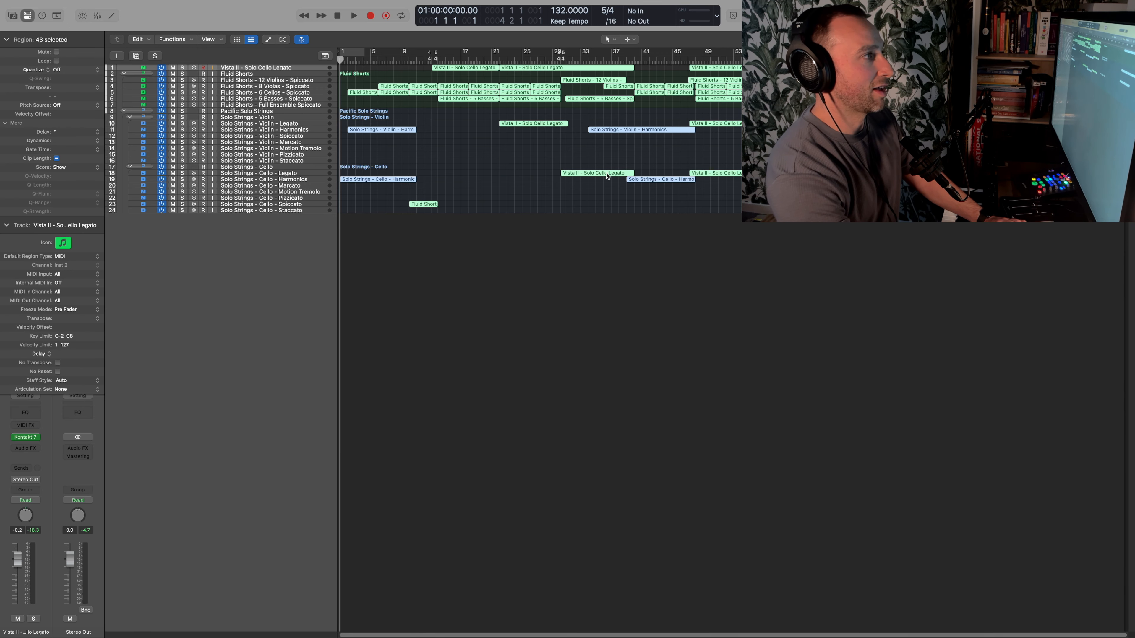
key(e)
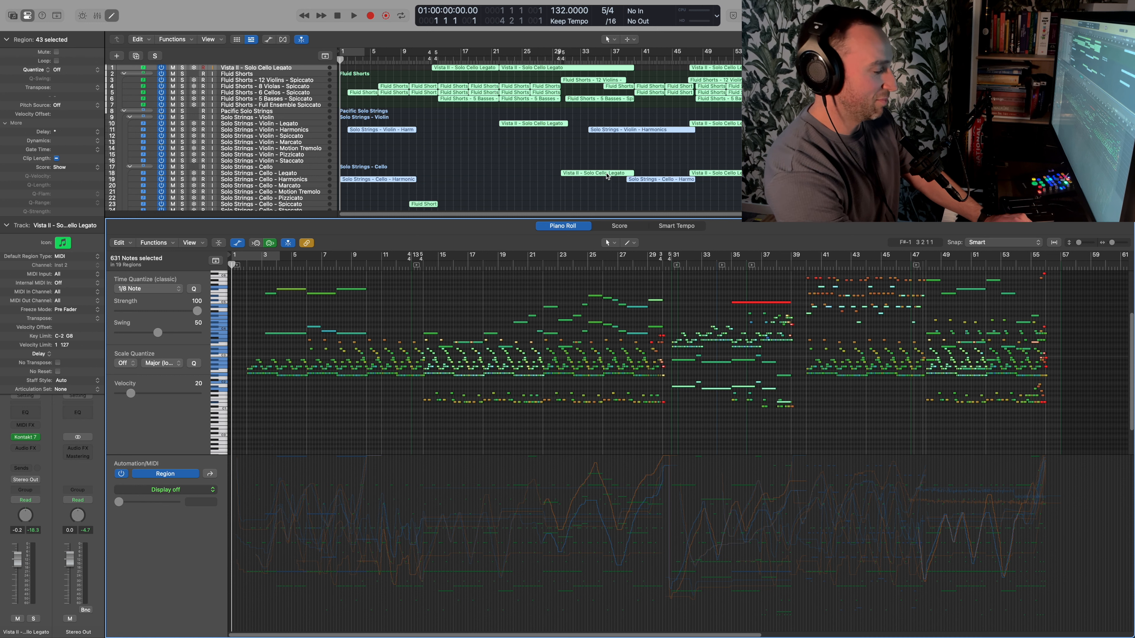
key(a)
key(a)
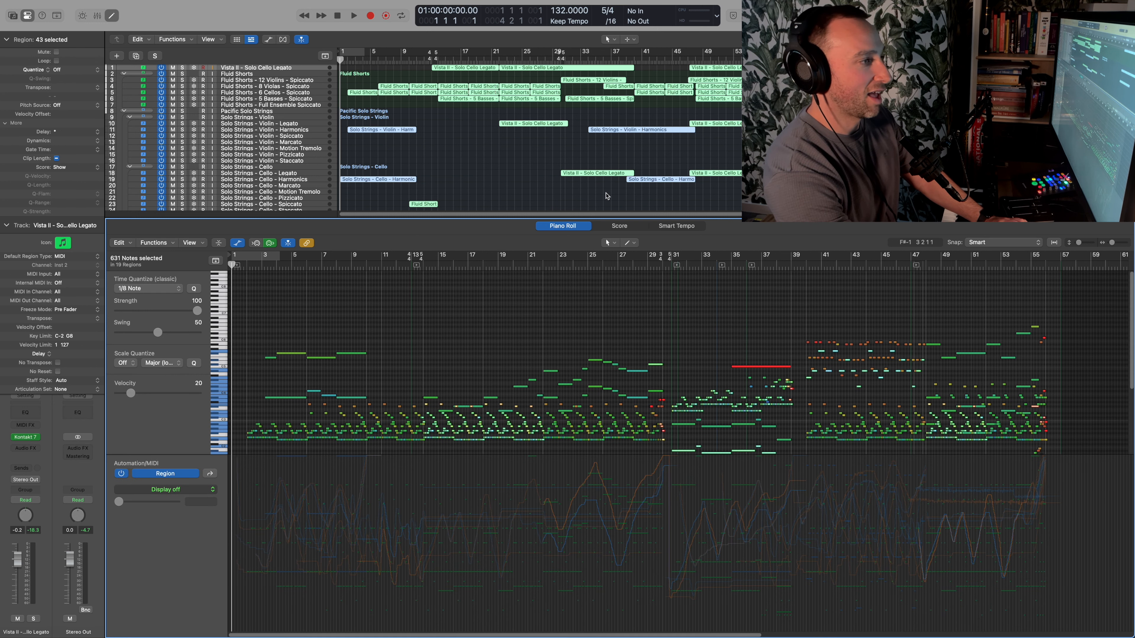
- Play the whole arrangement from bar 1 to bar 57 and review its combined notes in the piano roll
scroll(653, 314, down, 4)
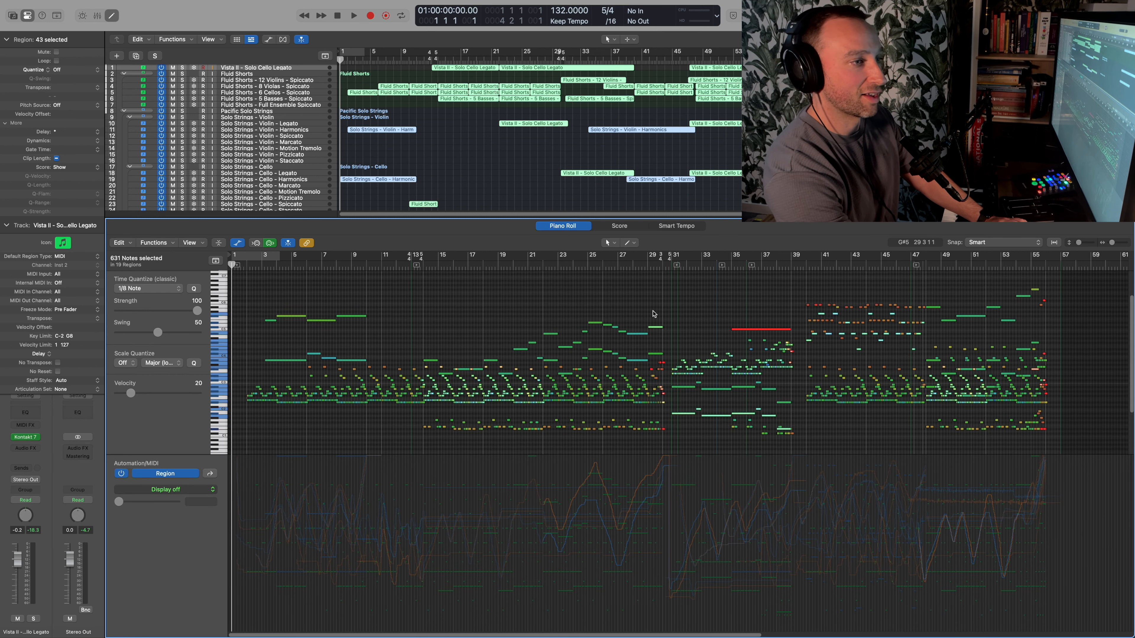
scroll(653, 314, up, 1)
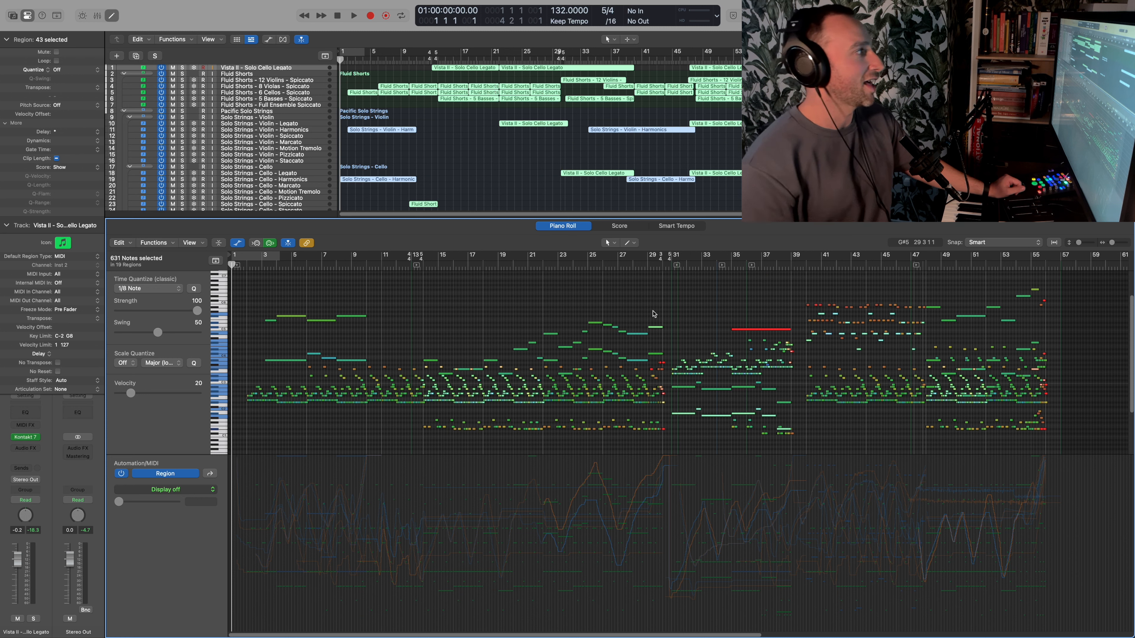
key(Tab)
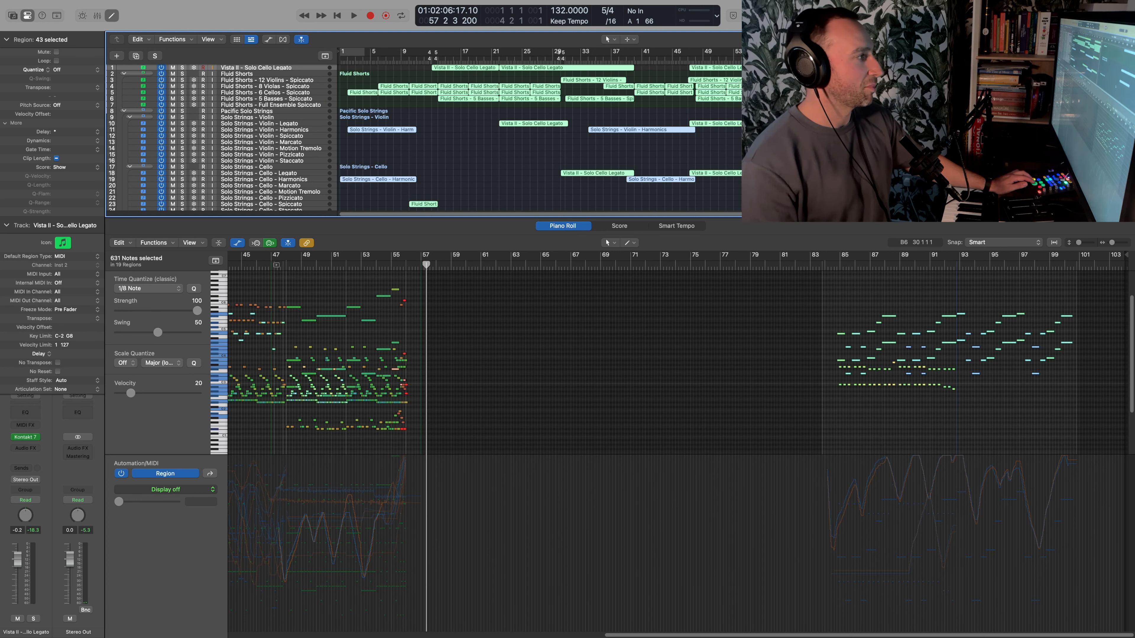
scroll(786, 300, left, 10)
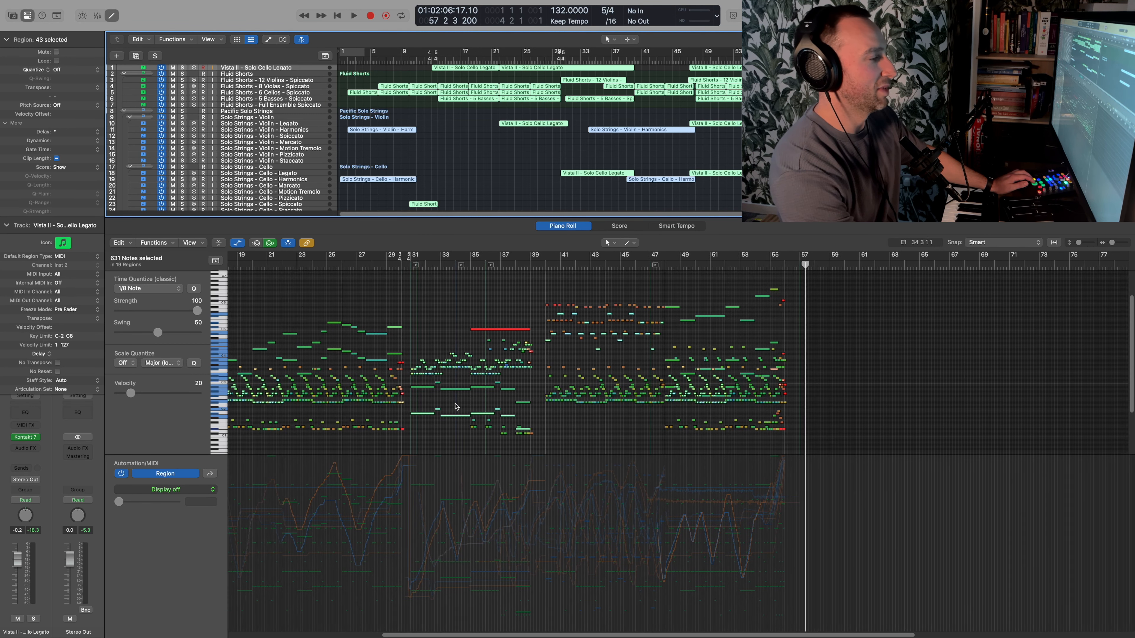
scroll(675, 398, left, 4)
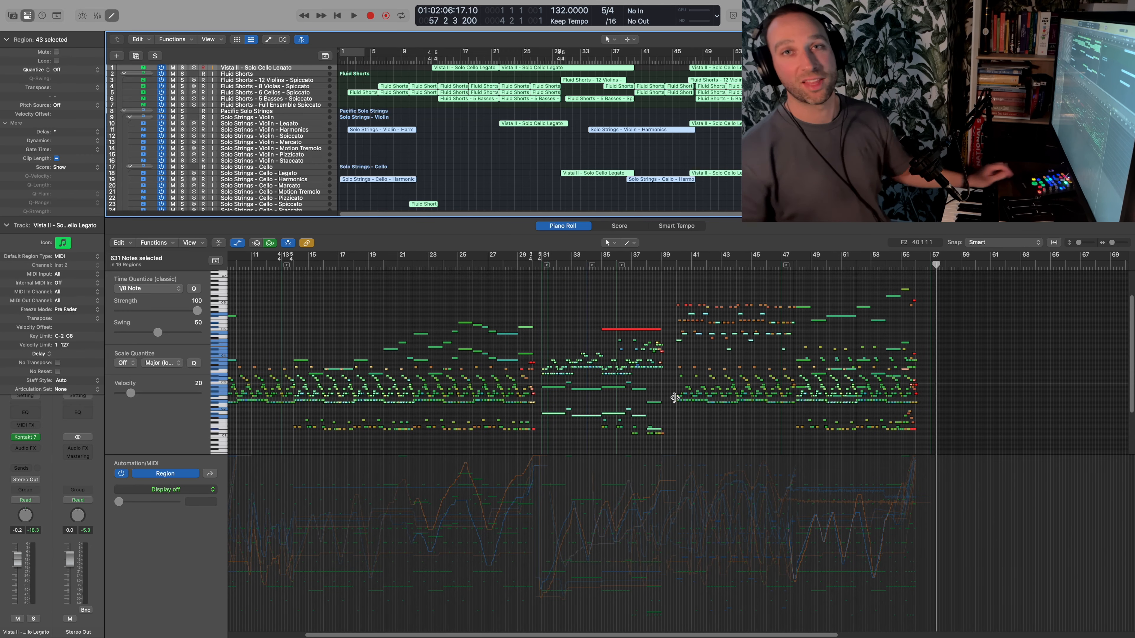